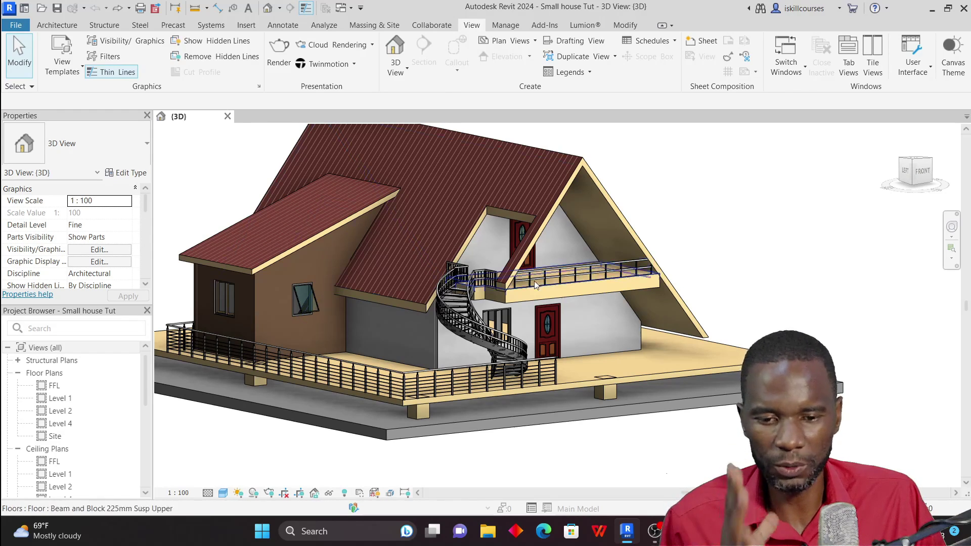
{"action": "scroll", "coordinate": [534, 281], "scroll_direction": "down", "scroll_amount": 1}
{"action": "scroll", "coordinate": [538, 242], "scroll_direction": "up", "scroll_amount": 1}
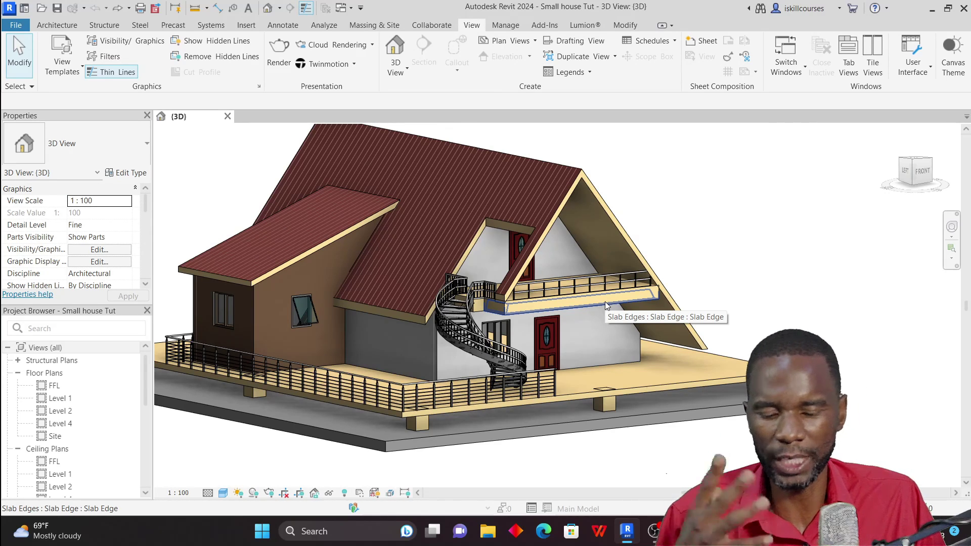
{"action": "scroll", "coordinate": [605, 301], "scroll_direction": "down", "scroll_amount": 2}
{"action": "scroll", "coordinate": [573, 259], "scroll_direction": "up", "scroll_amount": 2}
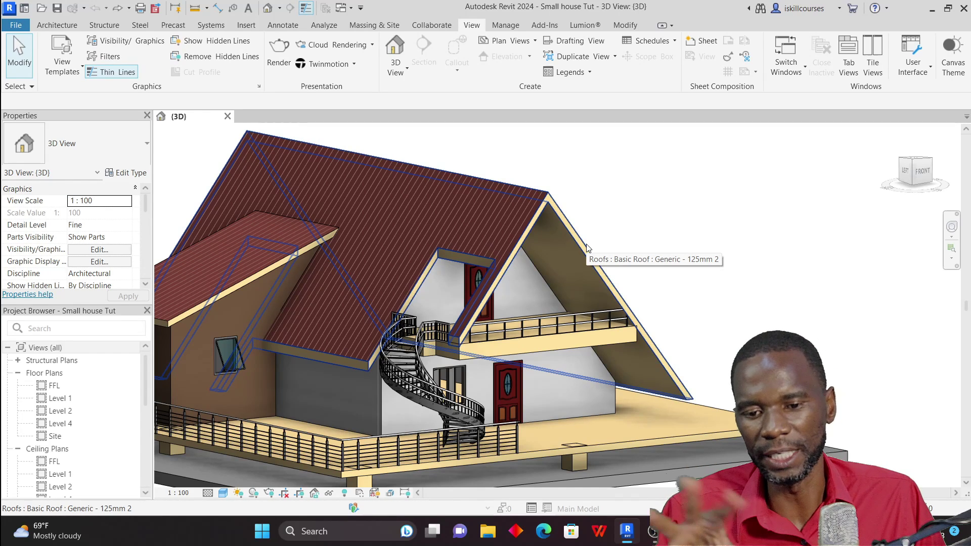
{"action": "scroll", "coordinate": [541, 274], "scroll_direction": "down", "scroll_amount": 3}
{"action": "scroll", "coordinate": [521, 305], "scroll_direction": "up", "scroll_amount": 3}
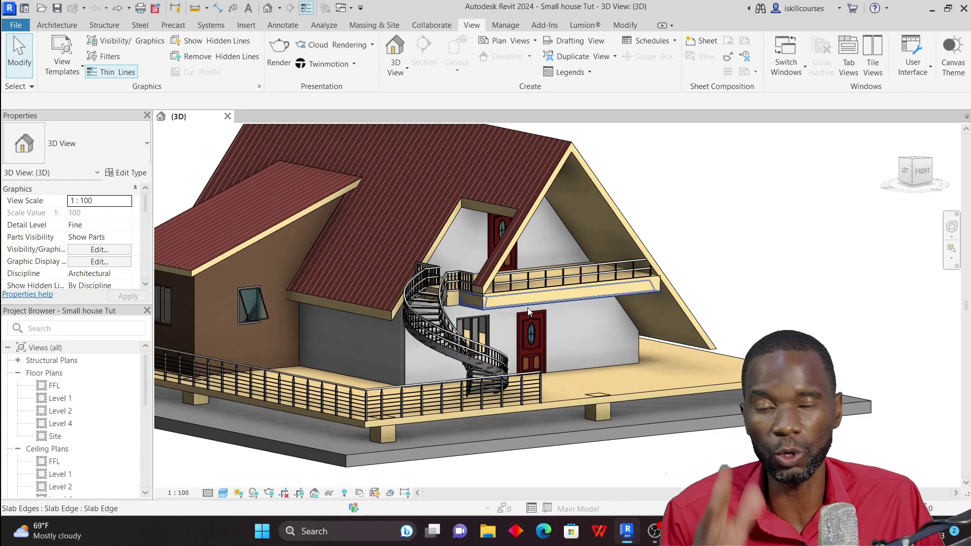
{"action": "scroll", "coordinate": [527, 329], "scroll_direction": "down", "scroll_amount": 2}
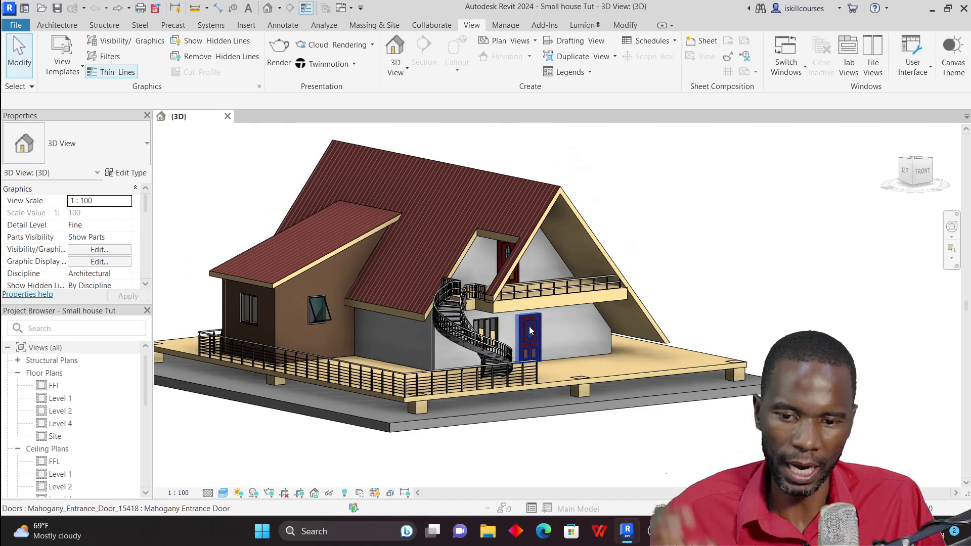
{"action": "scroll", "coordinate": [582, 333], "scroll_direction": "up", "scroll_amount": 1}
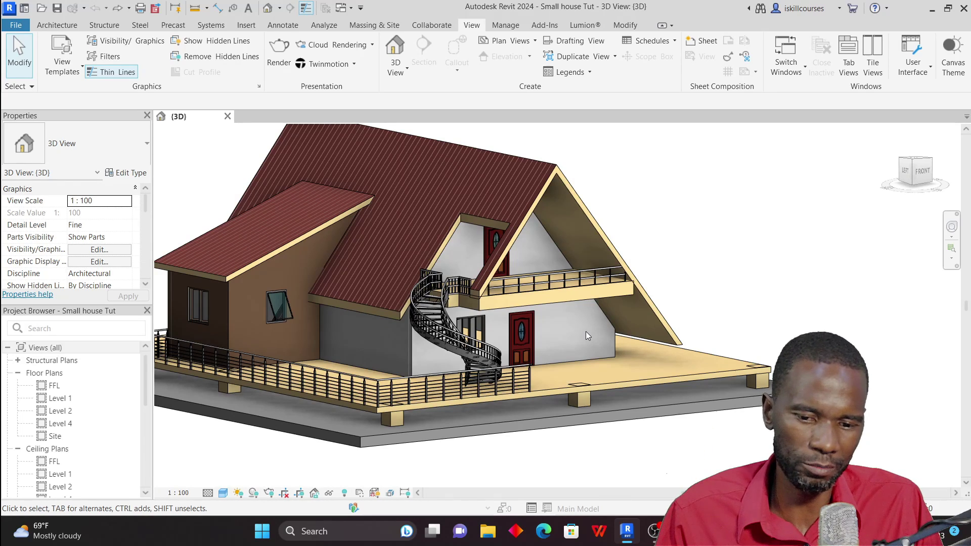
{"action": "scroll", "coordinate": [567, 329], "scroll_direction": "down", "scroll_amount": 3}
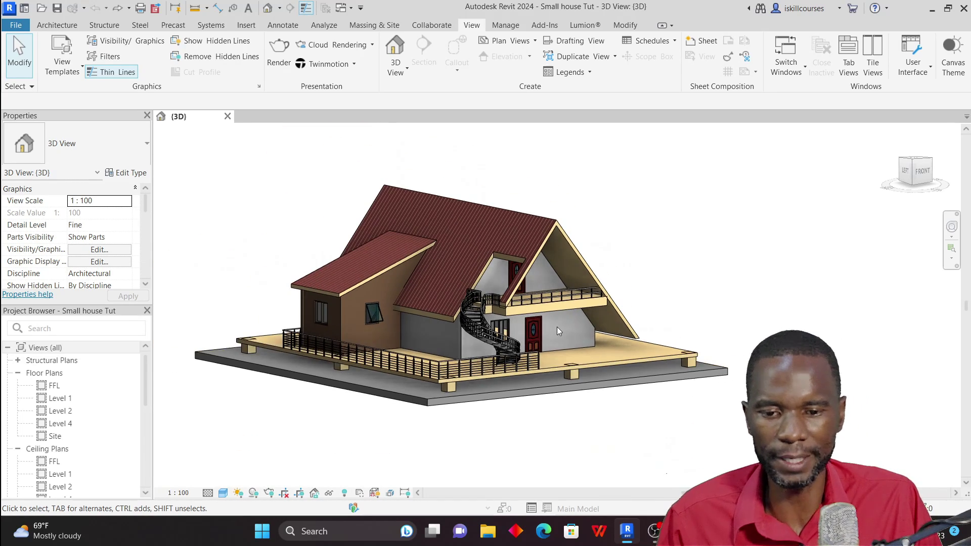
{"action": "scroll", "coordinate": [531, 321], "scroll_direction": "up", "scroll_amount": 4}
{"action": "scroll", "coordinate": [493, 309], "scroll_direction": "down", "scroll_amount": 3}
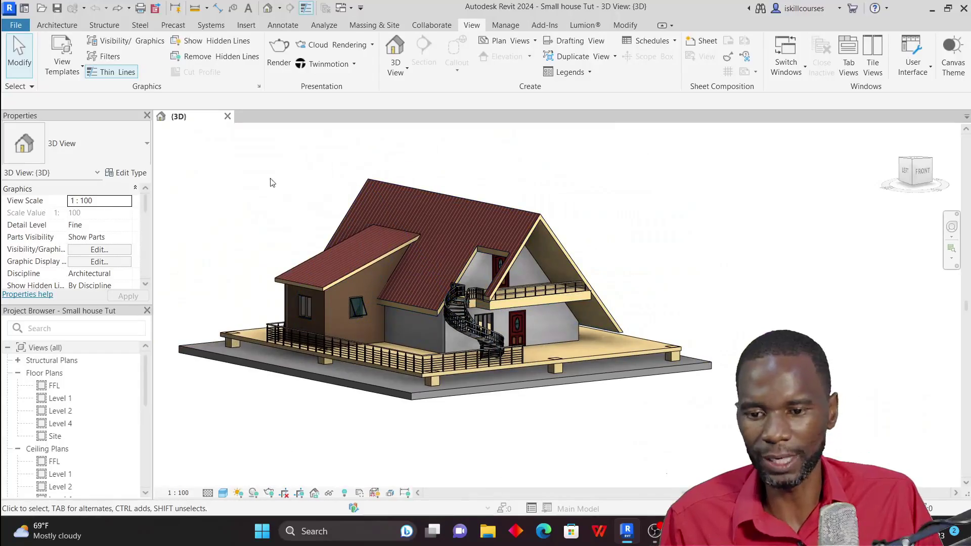
{"action": "scroll", "coordinate": [413, 279], "scroll_direction": "up", "scroll_amount": 4}
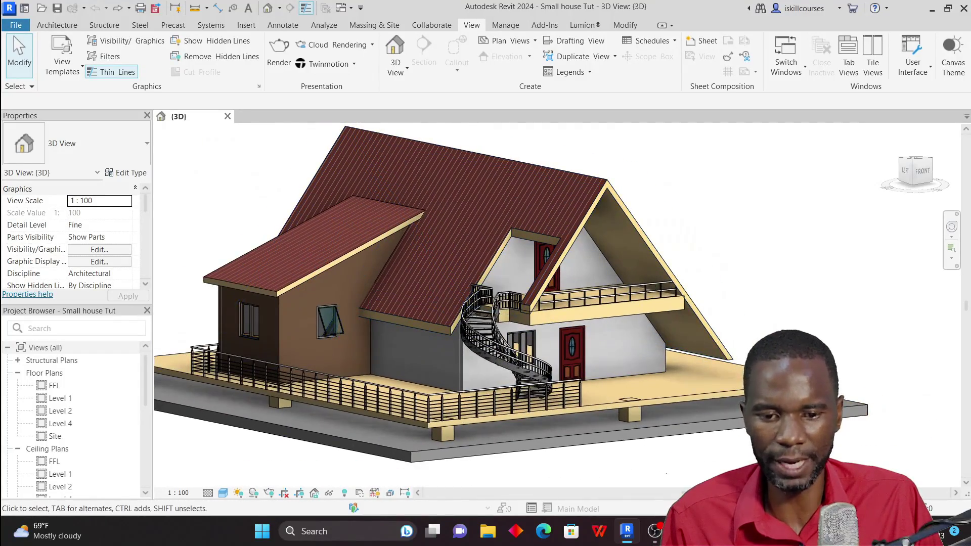
Switch to Lumion to check the open grass scene, and return to the house model in Revit.
{"action": "mouse_move", "coordinate": [682, 531]}
{"action": "left_click", "coordinate": [701, 469]}
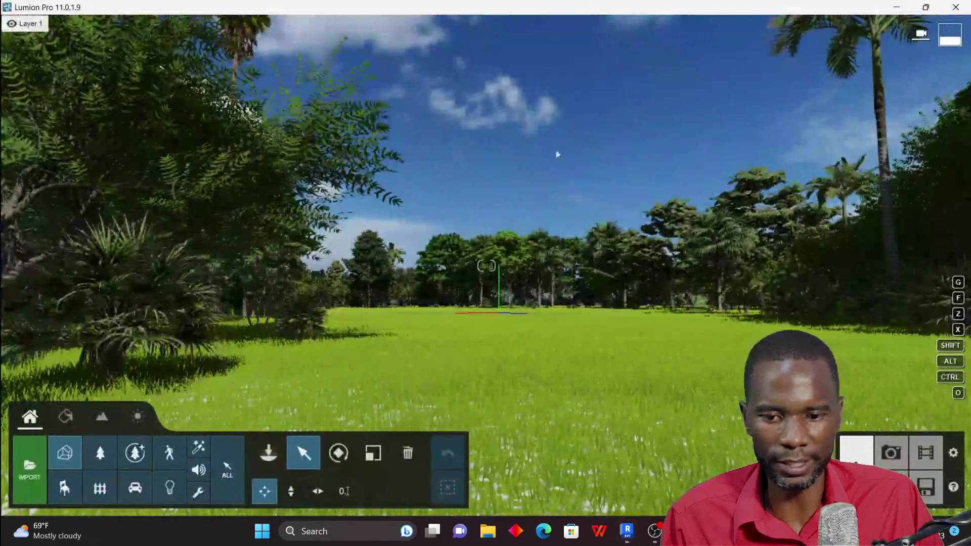
{"action": "mouse_move", "coordinate": [627, 532]}
{"action": "left_click", "coordinate": [653, 462]}
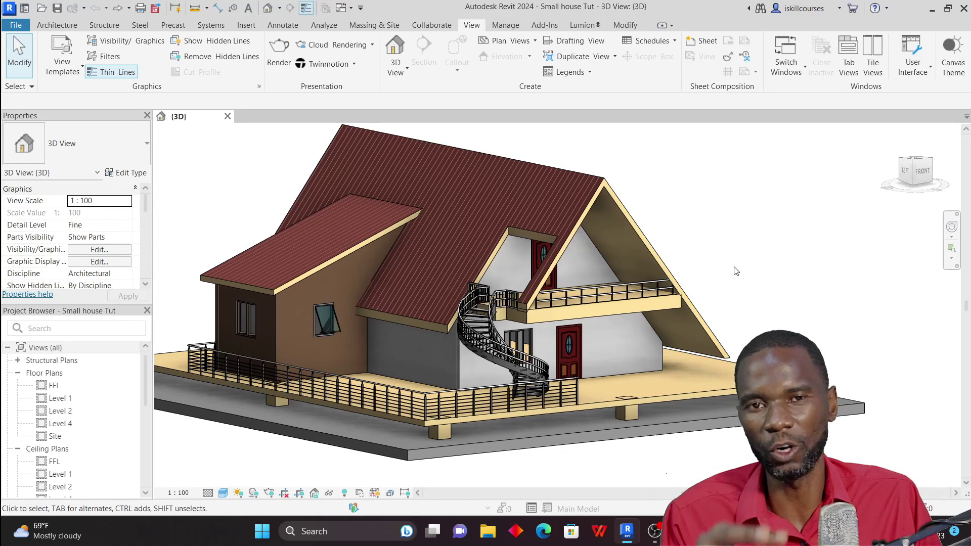
Bring up the Lumion LiveSync and export tools for the house model.
{"action": "scroll", "coordinate": [569, 288], "scroll_direction": "down", "scroll_amount": 4}
{"action": "scroll", "coordinate": [569, 287], "scroll_direction": "up", "scroll_amount": 3}
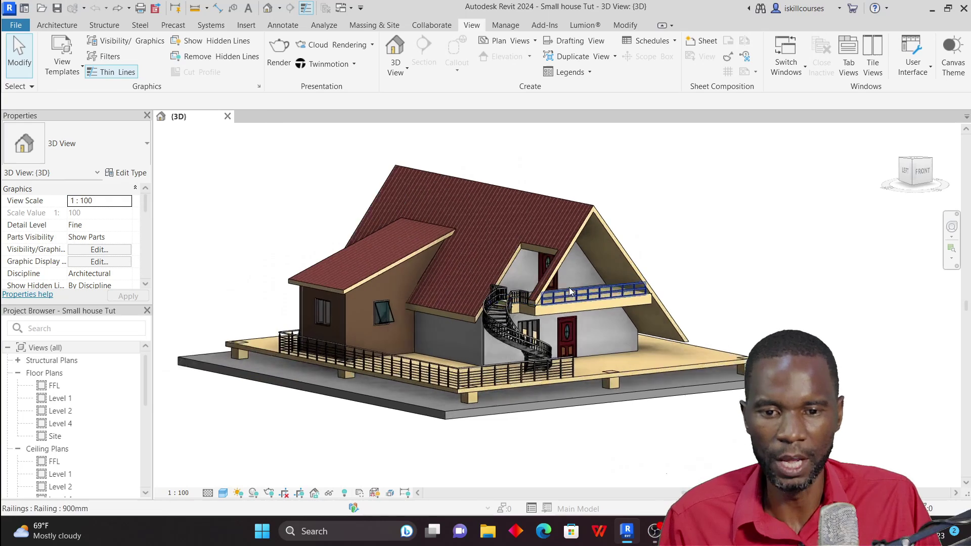
{"action": "middle_click_drag", "start_coordinate": [417, 272], "coordinate": [409, 299], "text": "shift"}
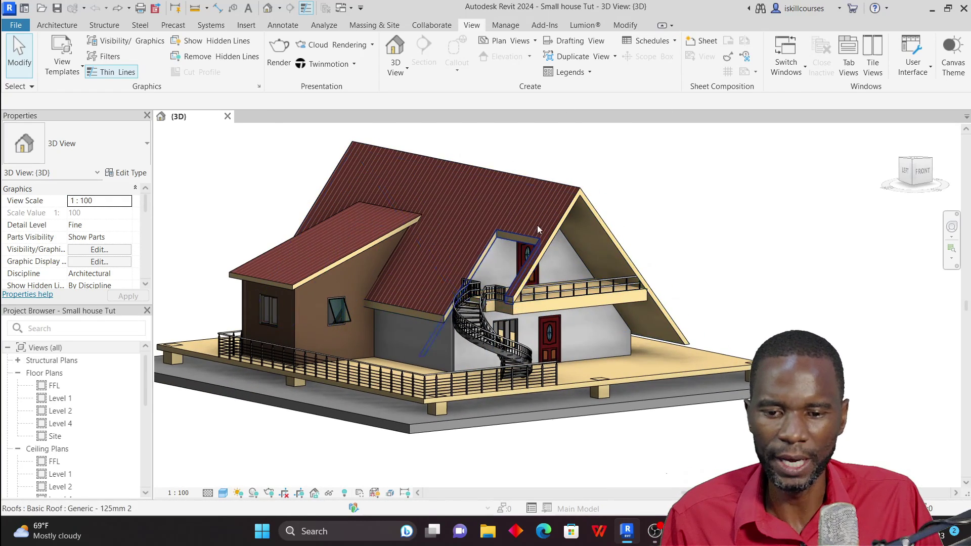
{"action": "middle_click_drag", "start_coordinate": [537, 226], "coordinate": [654, 253], "text": "shift"}
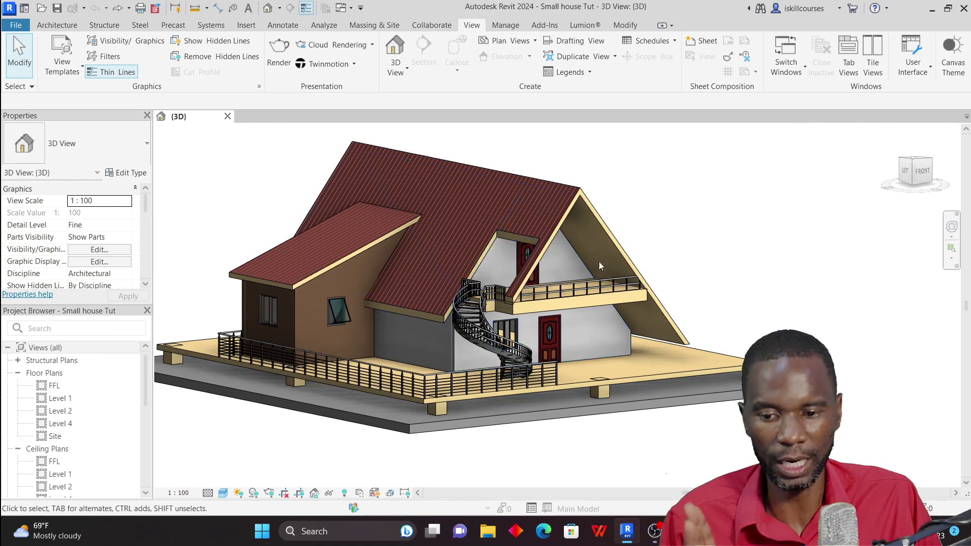
{"action": "left_click", "coordinate": [57, 25]}
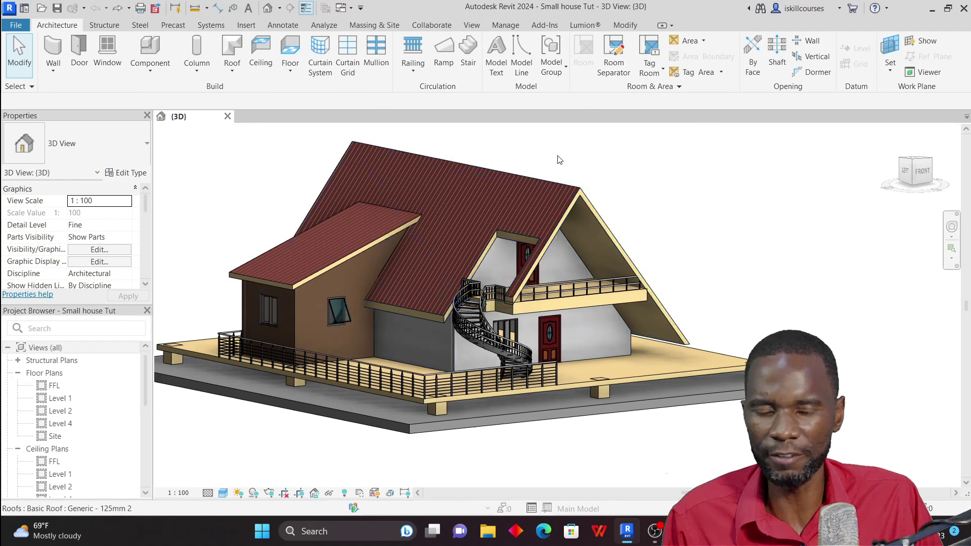
{"action": "left_click", "coordinate": [584, 28]}
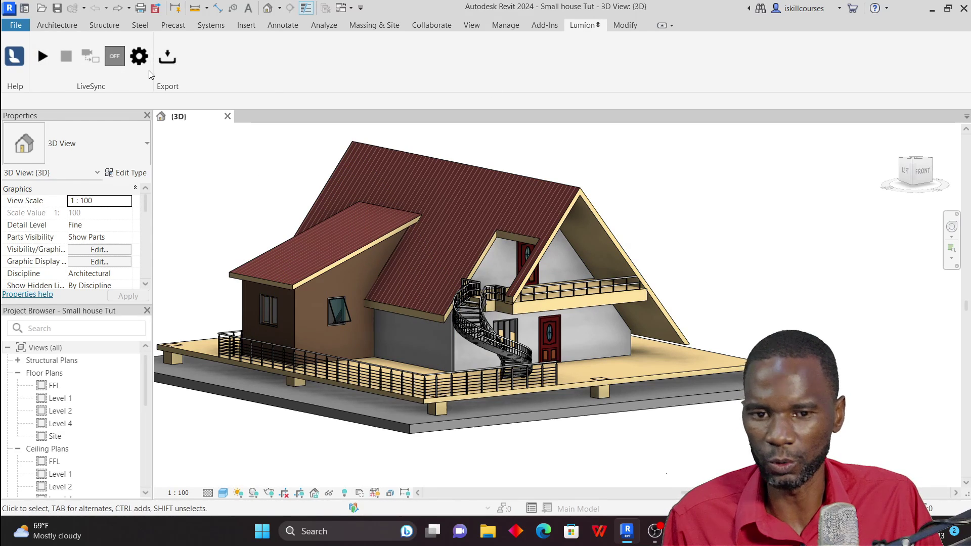
Switch to the browser and review the Lumion LiveSync for Revit download page, its version table, plug-in link and uninstall steps.
{"action": "mouse_move", "coordinate": [655, 531]}
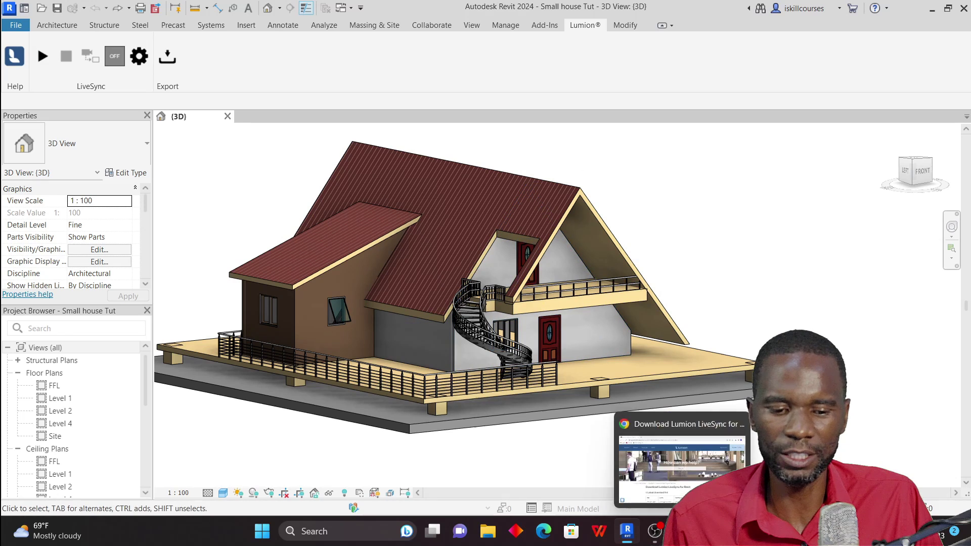
{"action": "left_click", "coordinate": [657, 468]}
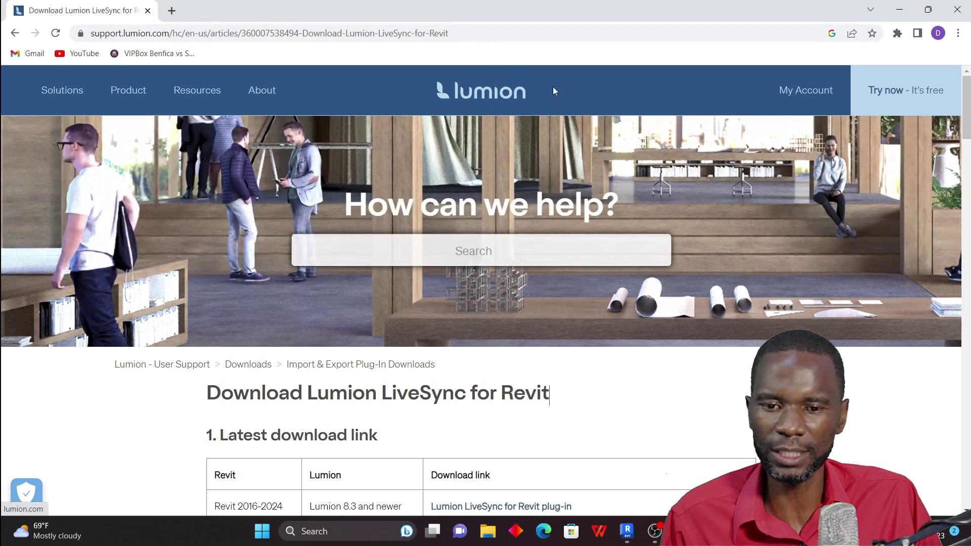
{"action": "scroll", "coordinate": [411, 231], "scroll_direction": "down", "scroll_amount": 3}
{"action": "scroll", "coordinate": [410, 231], "scroll_direction": "down", "scroll_amount": 3}
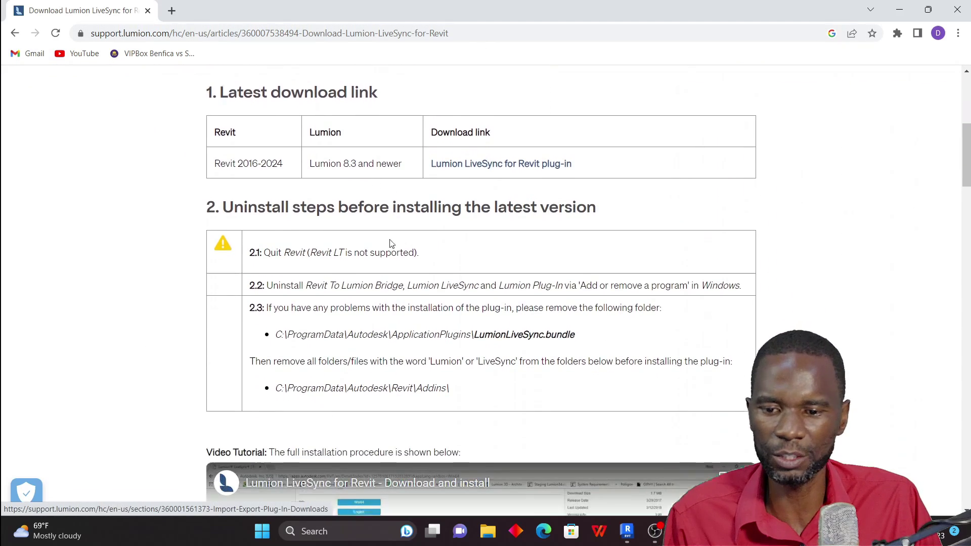
{"action": "left_click", "coordinate": [455, 127]}
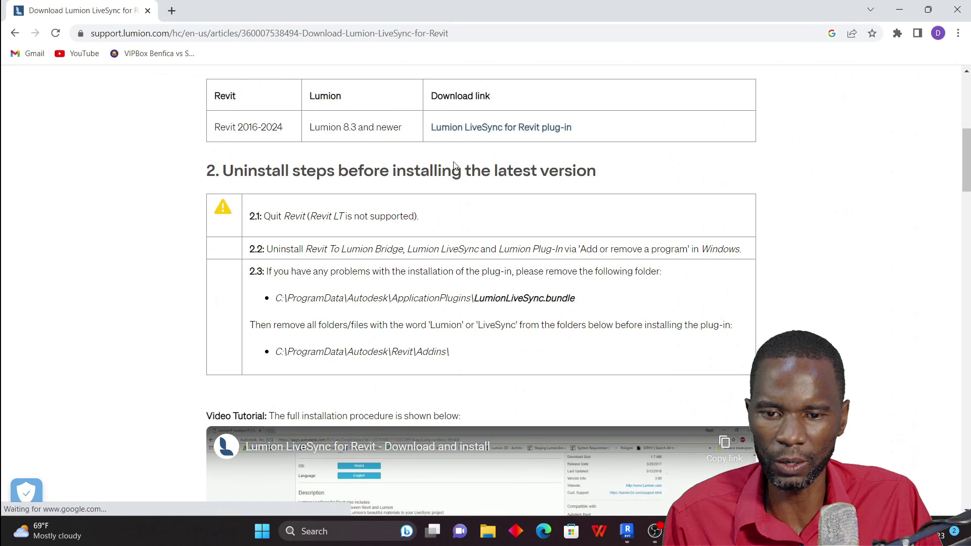
{"action": "scroll", "coordinate": [435, 207], "scroll_direction": "up", "scroll_amount": 5}
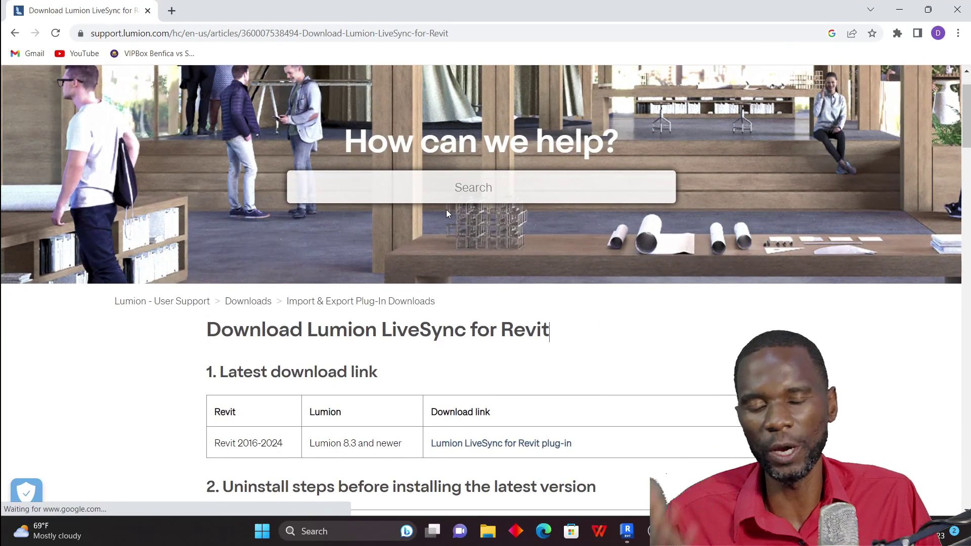
{"action": "scroll", "coordinate": [417, 194], "scroll_direction": "down", "scroll_amount": 1}
{"action": "scroll", "coordinate": [417, 198], "scroll_direction": "down", "scroll_amount": 1}
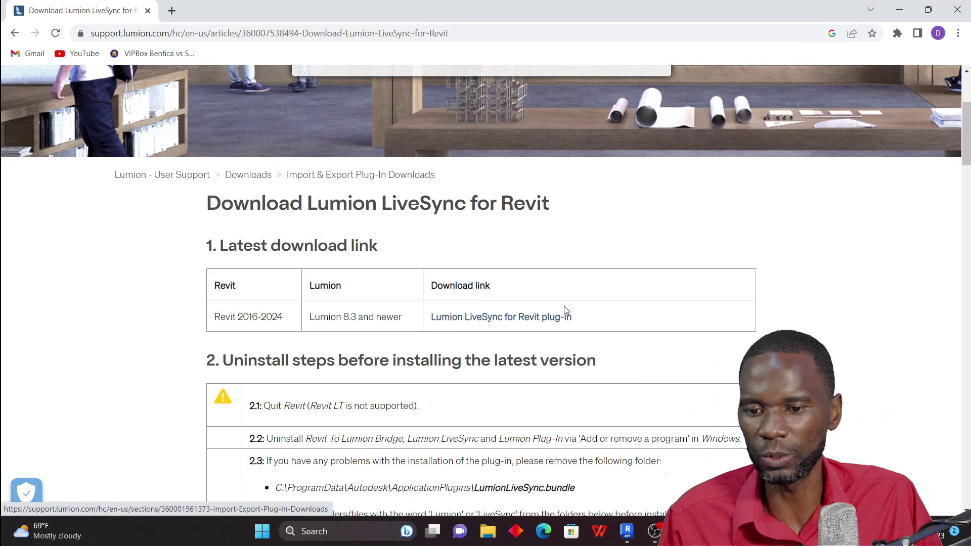
{"action": "scroll", "coordinate": [552, 306], "scroll_direction": "up", "scroll_amount": 3}
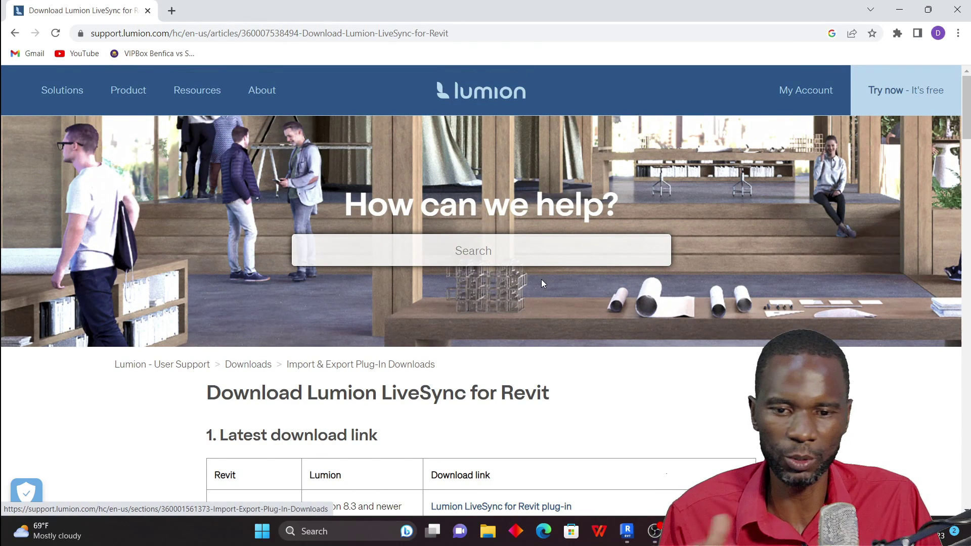
{"action": "scroll", "coordinate": [542, 281], "scroll_direction": "down", "scroll_amount": 4}
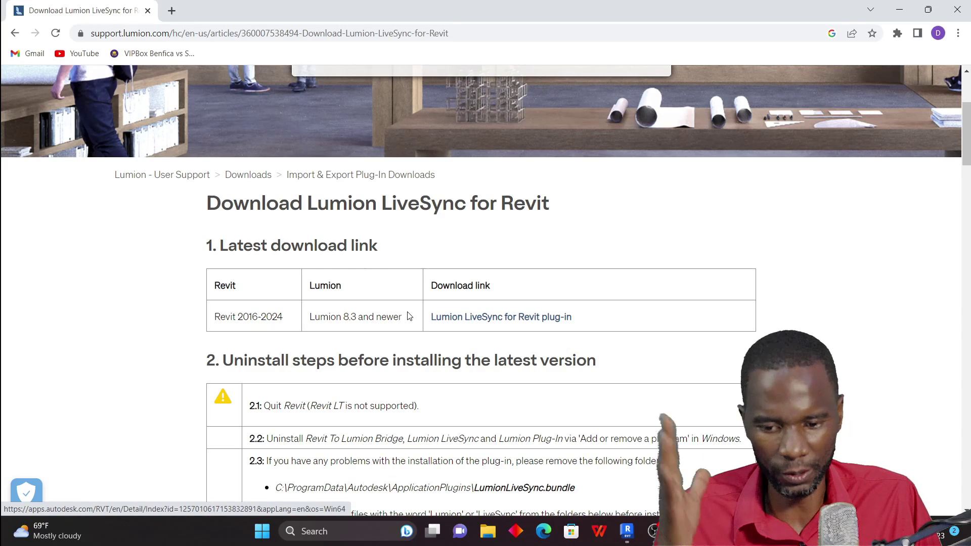
{"action": "scroll", "coordinate": [382, 300], "scroll_direction": "down", "scroll_amount": 2}
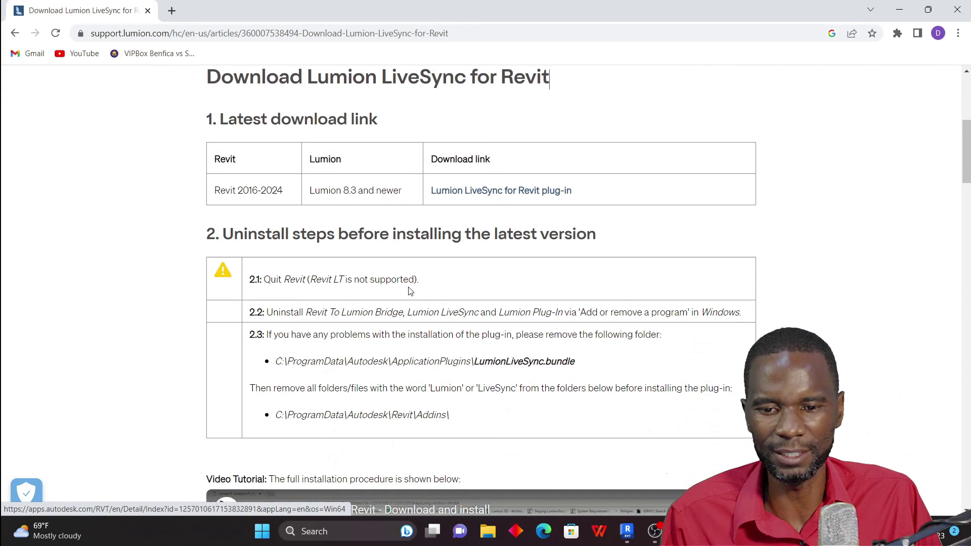
{"action": "scroll", "coordinate": [407, 287], "scroll_direction": "up", "scroll_amount": 6}
{"action": "scroll", "coordinate": [396, 227], "scroll_direction": "down", "scroll_amount": 3}
{"action": "scroll", "coordinate": [395, 132], "scroll_direction": "up", "scroll_amount": 3}
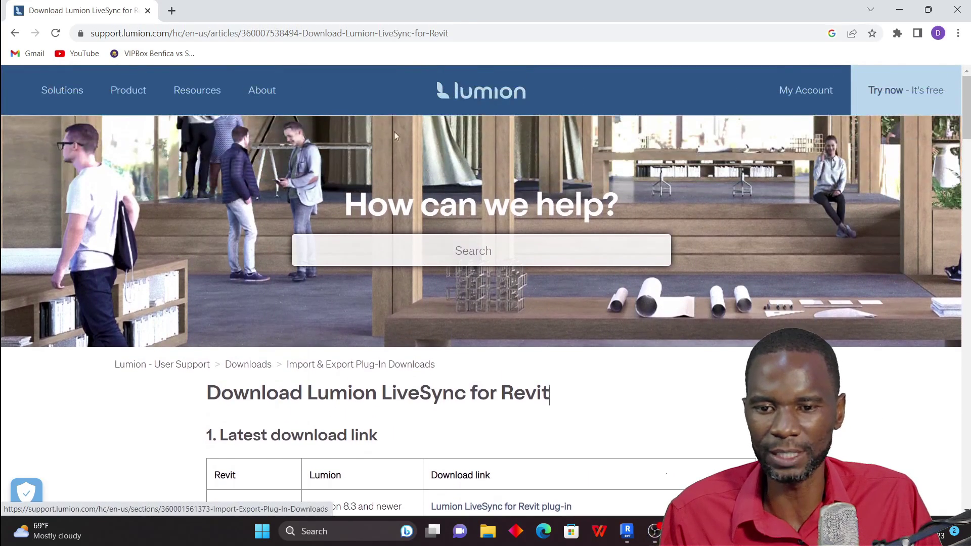
{"action": "scroll", "coordinate": [395, 135], "scroll_direction": "down", "scroll_amount": 2}
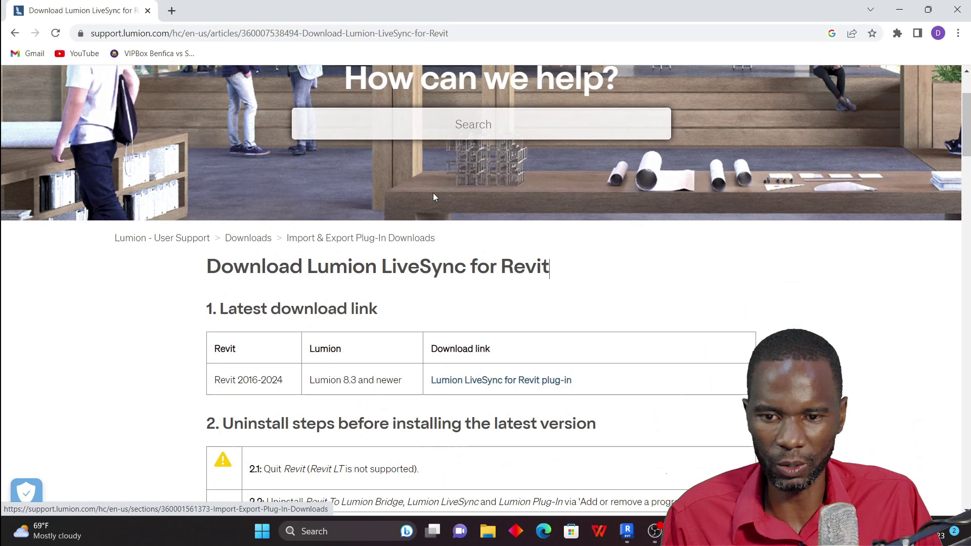
Return to Revit and accept the LiveSync settings with project-north base point insertion, high surface smoothing and camera sync on start.
{"action": "mouse_move", "coordinate": [627, 536]}
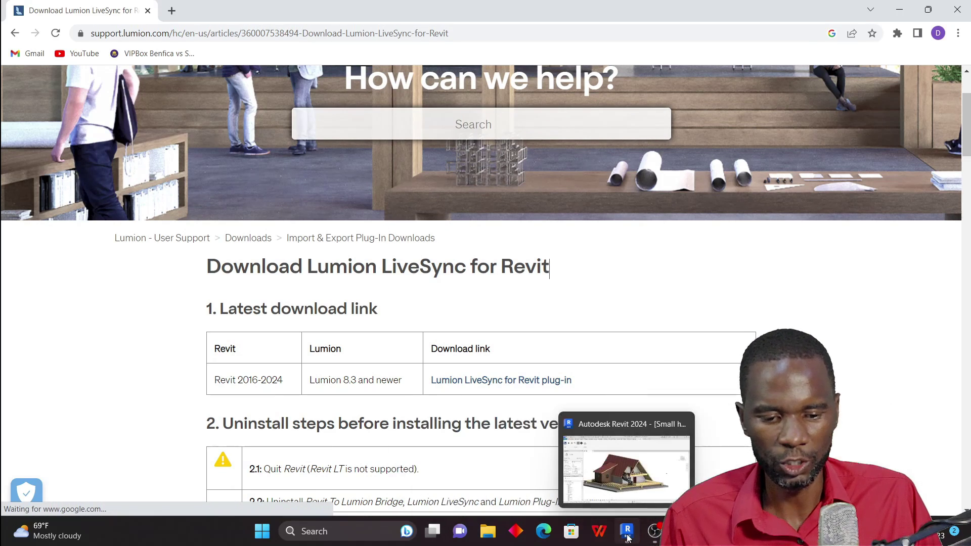
{"action": "left_click", "coordinate": [639, 461]}
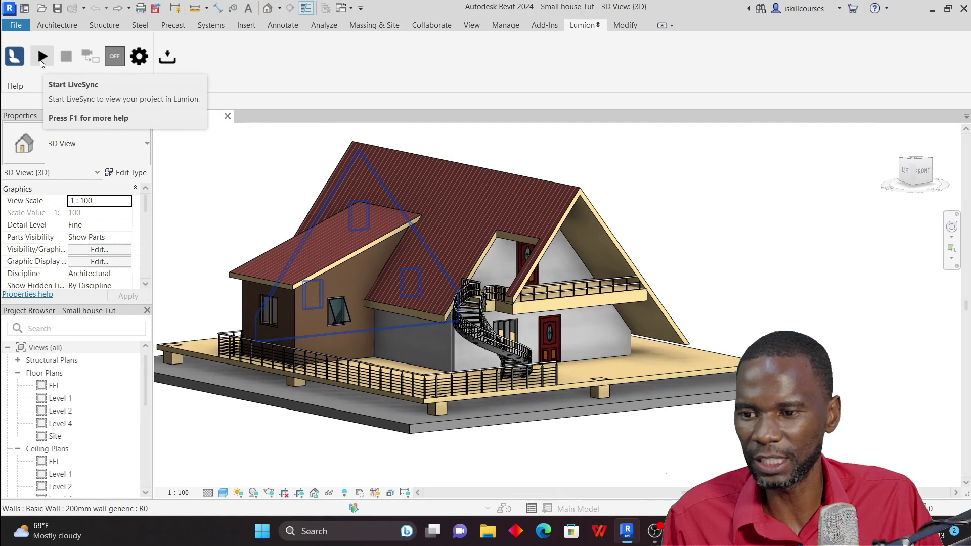
{"action": "left_click", "coordinate": [138, 57]}
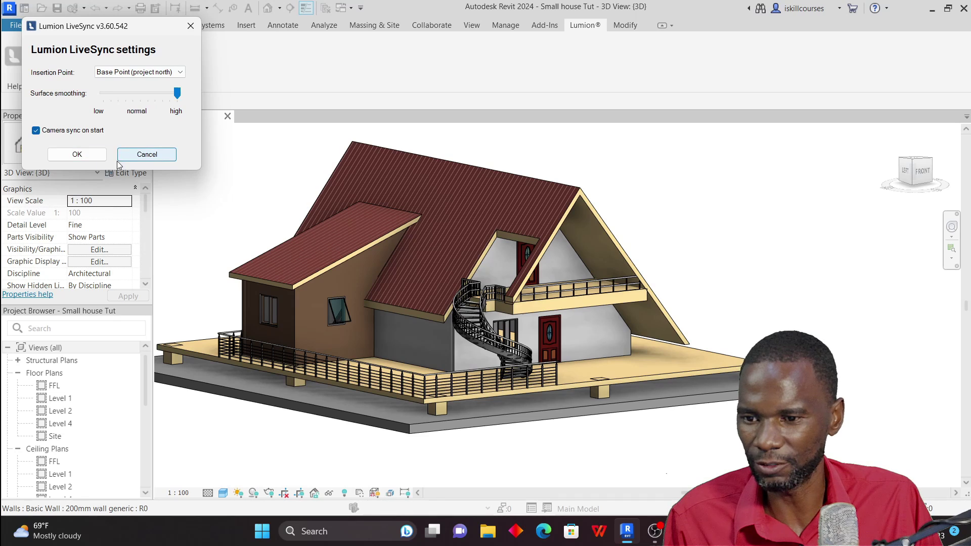
{"action": "left_click", "coordinate": [81, 156]}
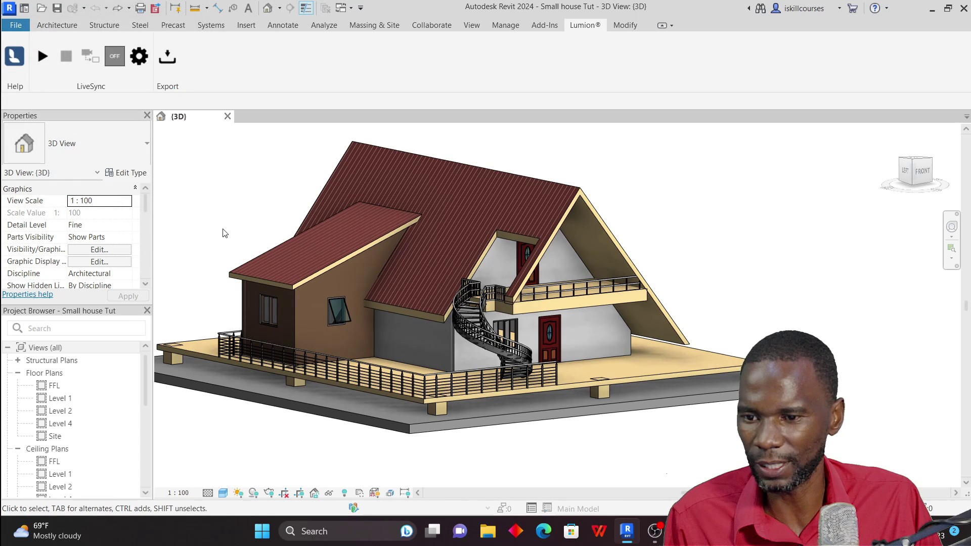
Export the house for Lumion with high surface smoothing and collected textures, saving it as COLLADA file Small house Tut in Videos.
{"action": "left_click", "coordinate": [167, 57]}
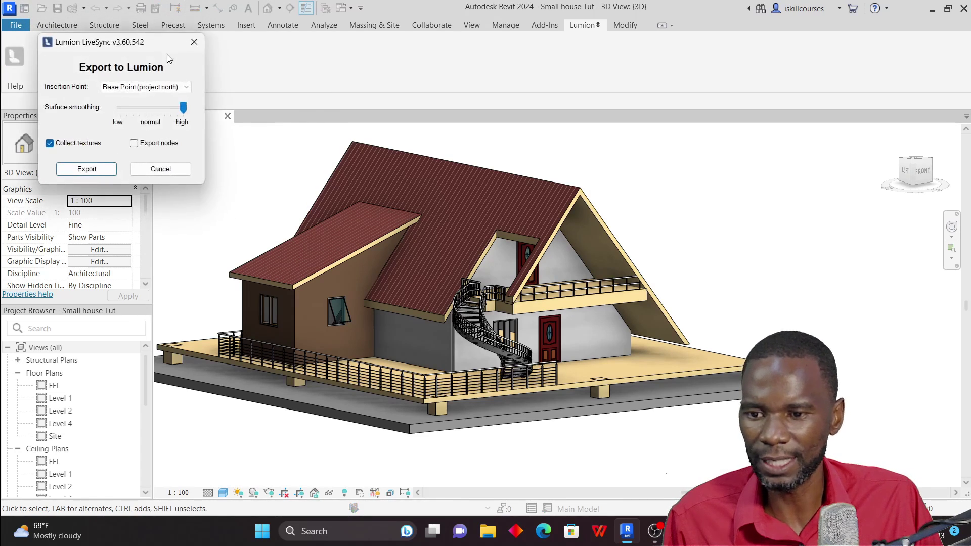
{"action": "left_click", "coordinate": [85, 169]}
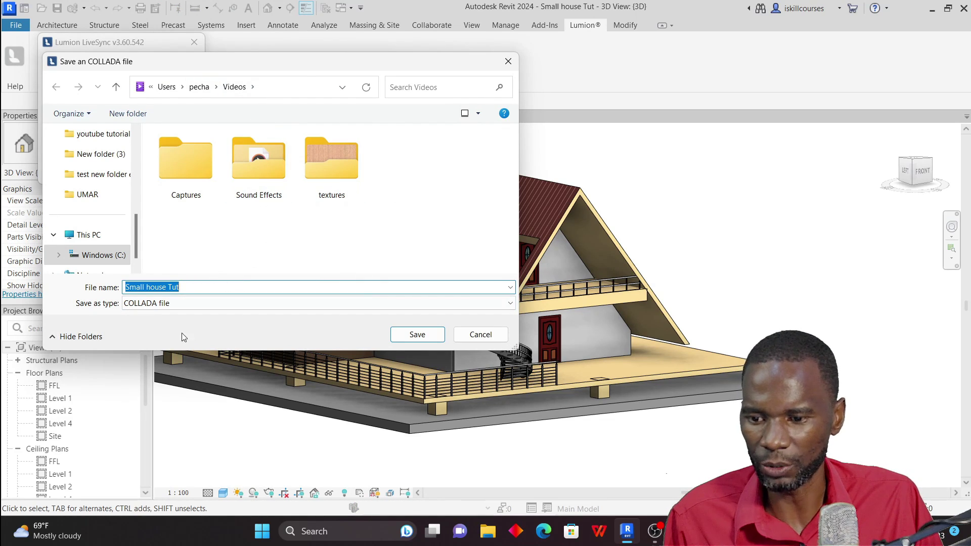
{"action": "left_click", "coordinate": [417, 335]}
Switch to Lumion and create a new project with the tropical environment.
{"action": "scroll", "coordinate": [501, 276], "scroll_direction": "down", "scroll_amount": 3}
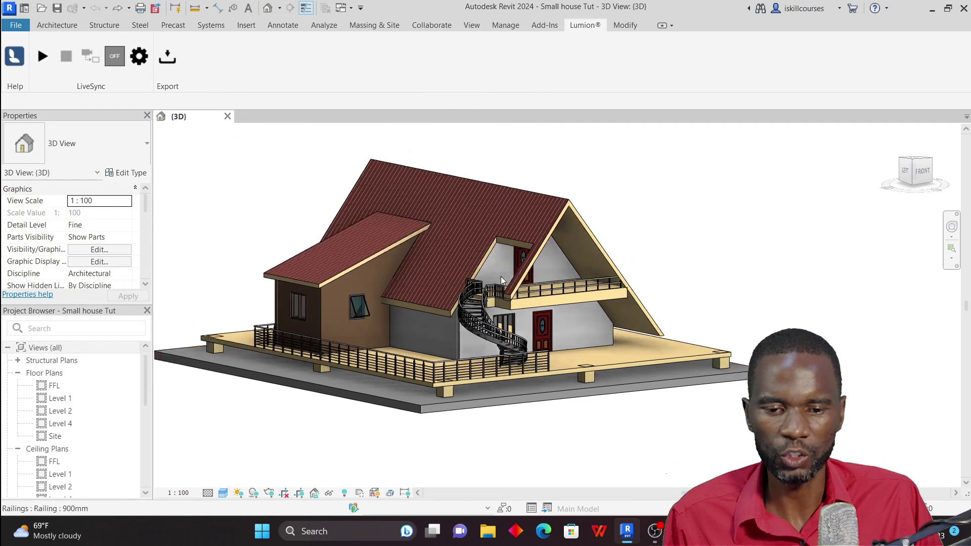
{"action": "scroll", "coordinate": [465, 280], "scroll_direction": "up", "scroll_amount": 3}
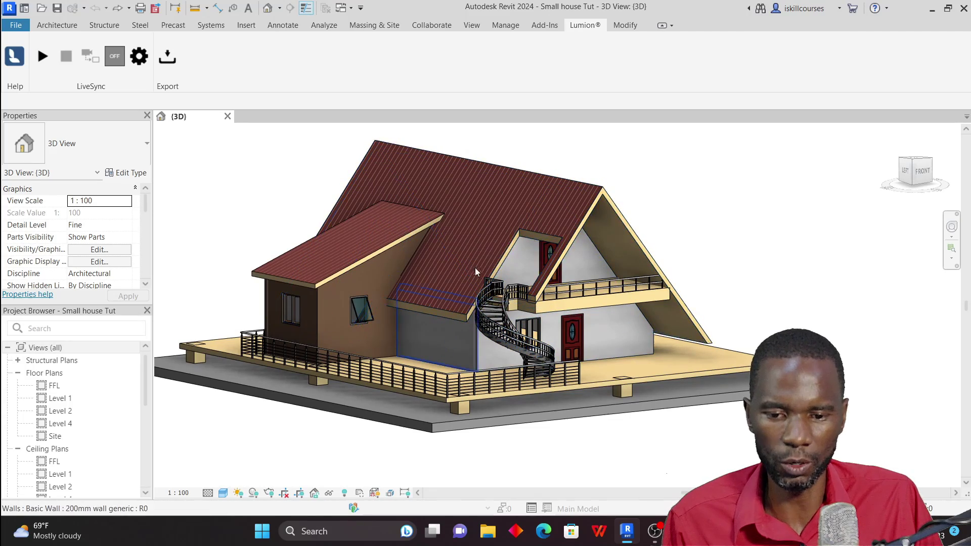
{"action": "mouse_move", "coordinate": [655, 532]}
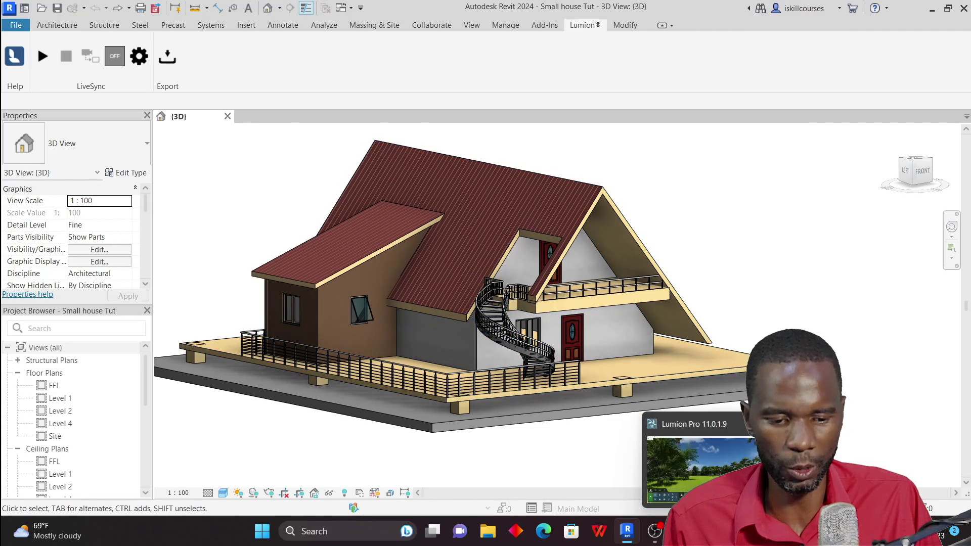
{"action": "left_click", "coordinate": [728, 447]}
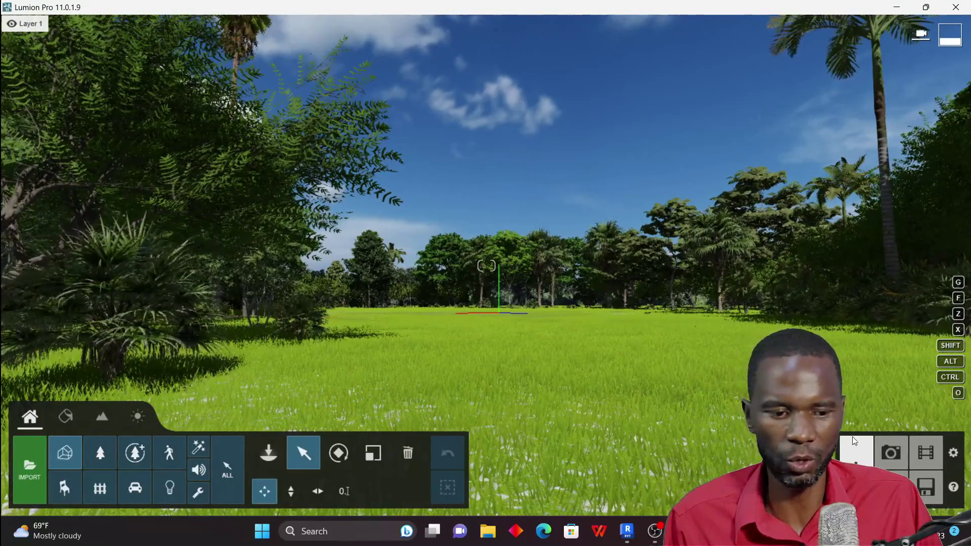
{"action": "left_click", "coordinate": [931, 491]}
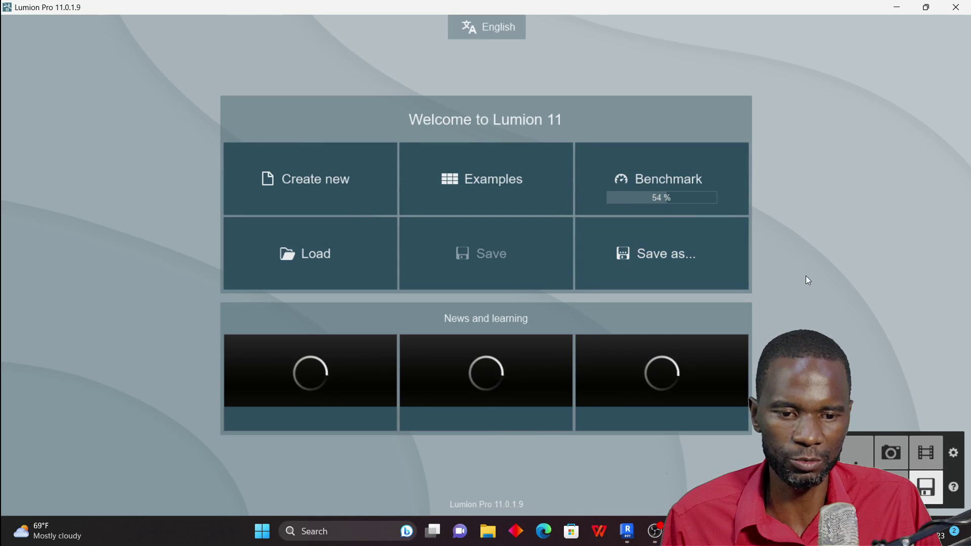
{"action": "left_click", "coordinate": [318, 182]}
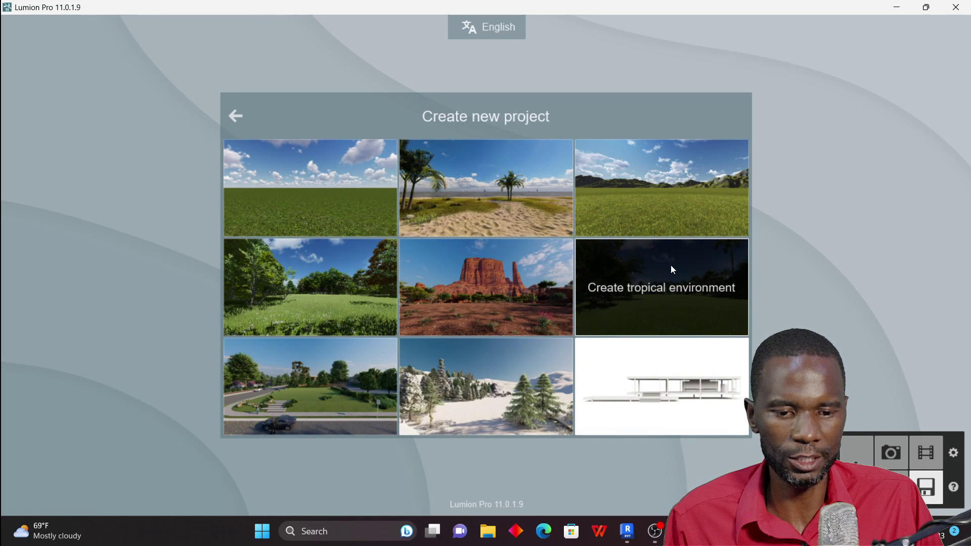
{"action": "left_click", "coordinate": [688, 304]}
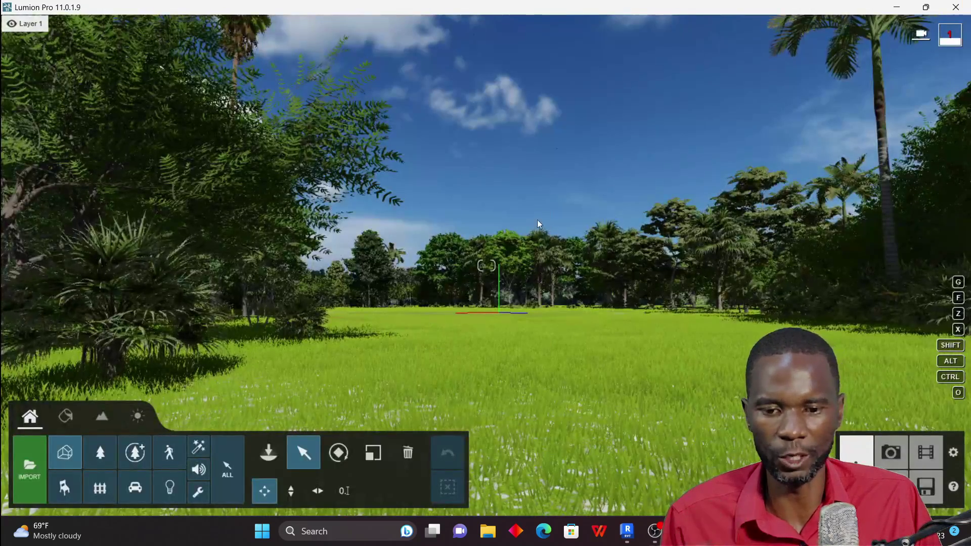
Import Small house Tut.dae from the Videos folder with the model name Small house Tut1 in the Main (default) category.
{"action": "key", "text": "s"}
{"action": "key", "text": "w"}
{"action": "key", "text": "s"}
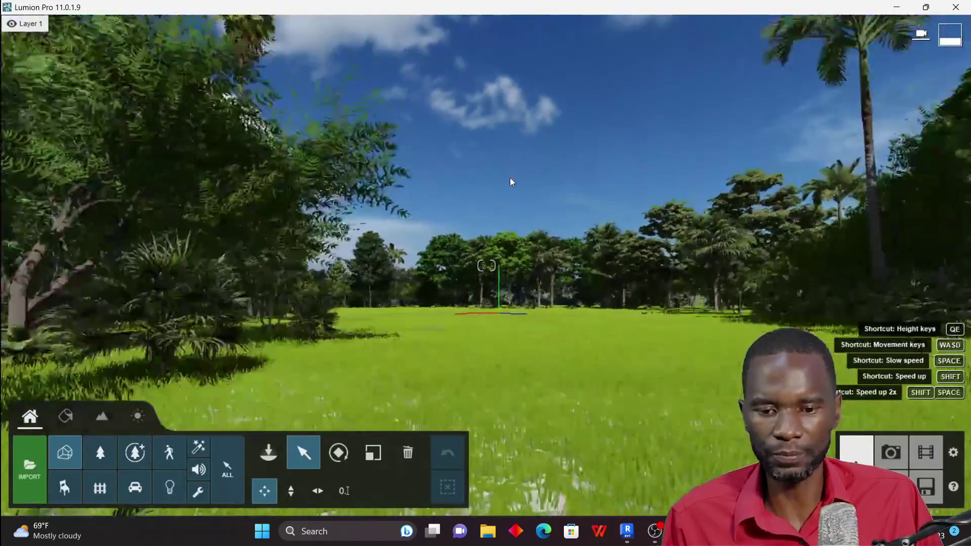
{"action": "right_click_drag", "start_coordinate": [513, 263], "coordinate": [537, 210]}
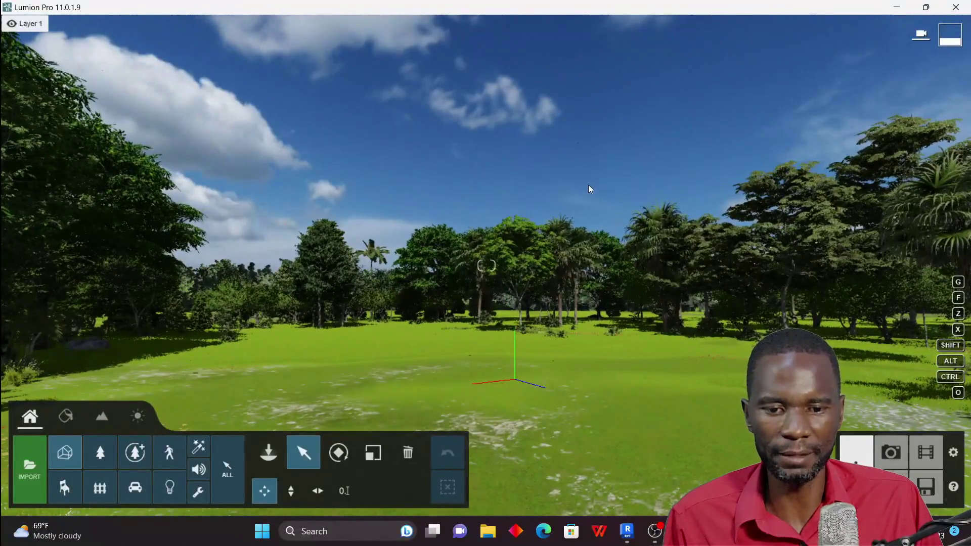
{"action": "right_click_drag", "start_coordinate": [589, 188], "coordinate": [570, 238]}
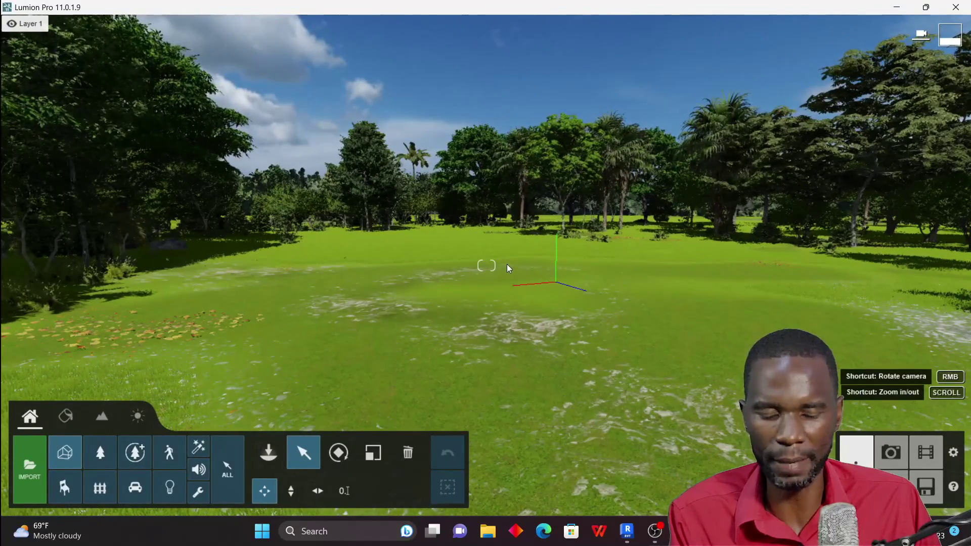
{"action": "mouse_move", "coordinate": [506, 257]}
{"action": "right_mouse_down"}
{"action": "mouse_move", "coordinate": [495, 259]}
{"action": "mouse_move", "coordinate": [490, 299]}
{"action": "mouse_move", "coordinate": [415, 291]}
{"action": "mouse_move", "coordinate": [486, 192]}
{"action": "mouse_move", "coordinate": [463, 238]}
{"action": "mouse_move", "coordinate": [463, 298]}
{"action": "mouse_move", "coordinate": [445, 268]}
{"action": "mouse_move", "coordinate": [445, 218]}
{"action": "mouse_move", "coordinate": [453, 293]}
{"action": "mouse_move", "coordinate": [448, 276]}
{"action": "mouse_move", "coordinate": [470, 210]}
{"action": "mouse_move", "coordinate": [476, 255]}
{"action": "mouse_move", "coordinate": [503, 250]}
{"action": "right_mouse_up"}
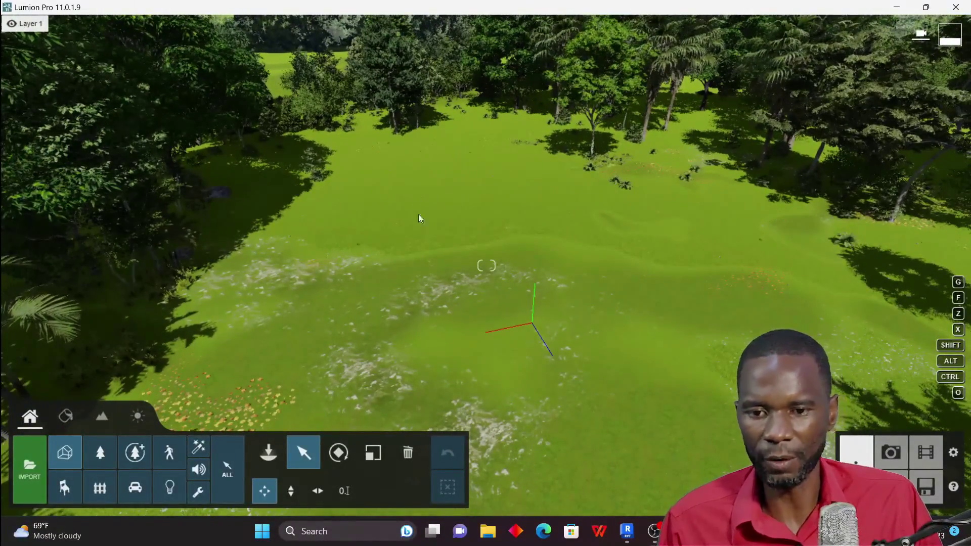
{"action": "left_click", "coordinate": [27, 468]}
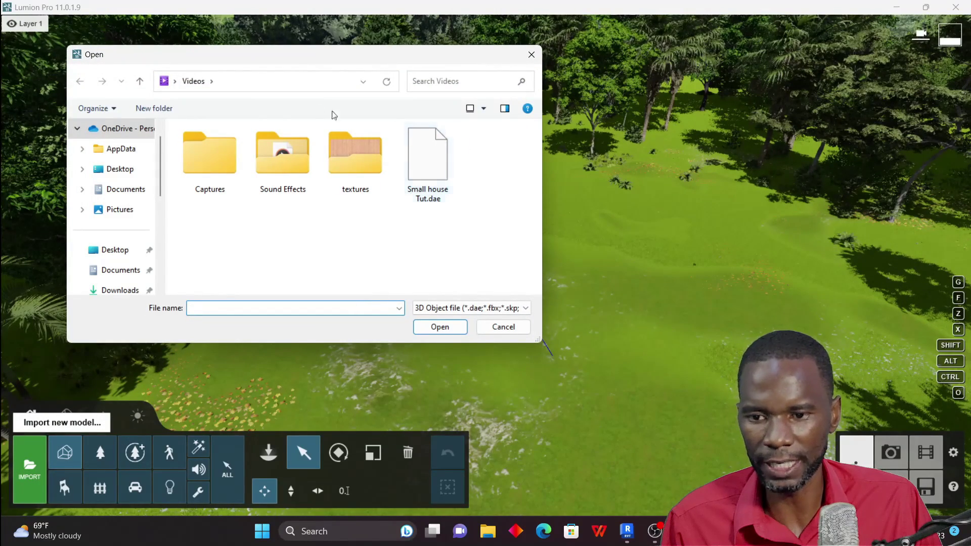
{"action": "left_click", "coordinate": [433, 154]}
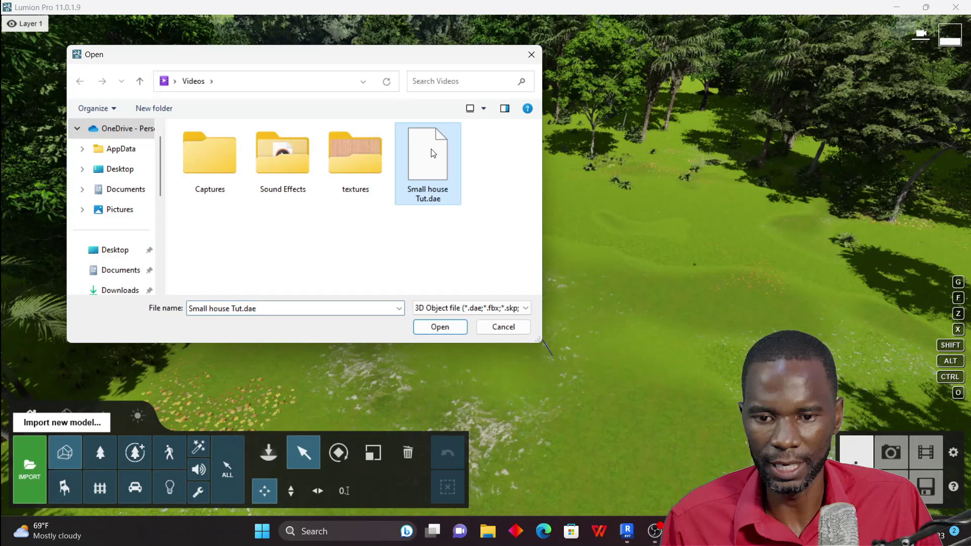
{"action": "left_click", "coordinate": [451, 324]}
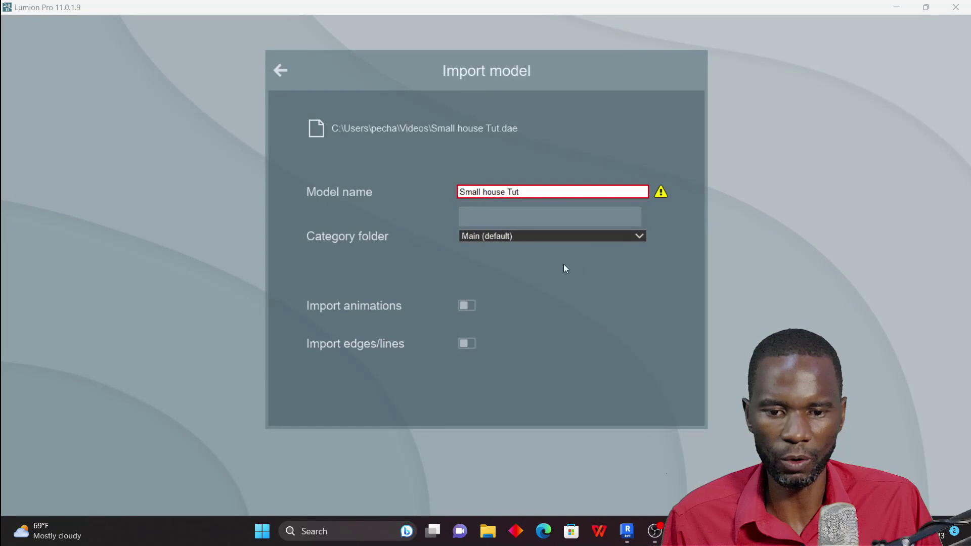
{"action": "left_click", "coordinate": [530, 193]}
{"action": "type", "text": "1"}
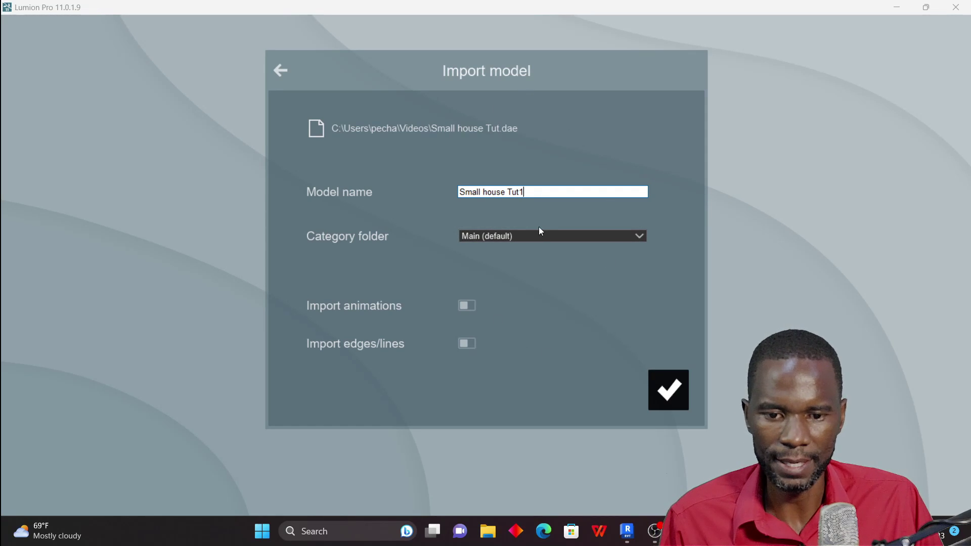
{"action": "left_click", "coordinate": [669, 391]}
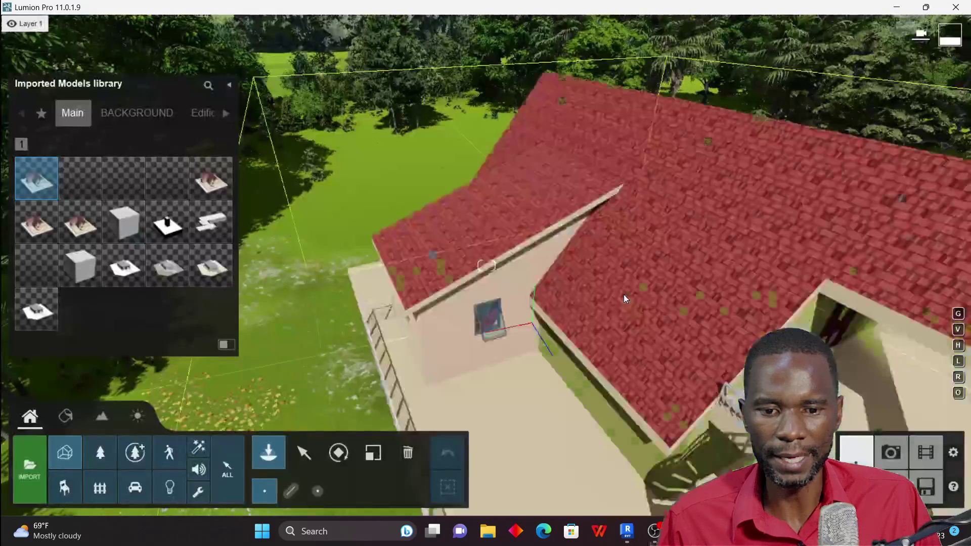
Rotate the imported house slightly and place it in the middle of the grass clearing.
{"action": "scroll", "coordinate": [603, 286], "scroll_direction": "down", "scroll_amount": 5}
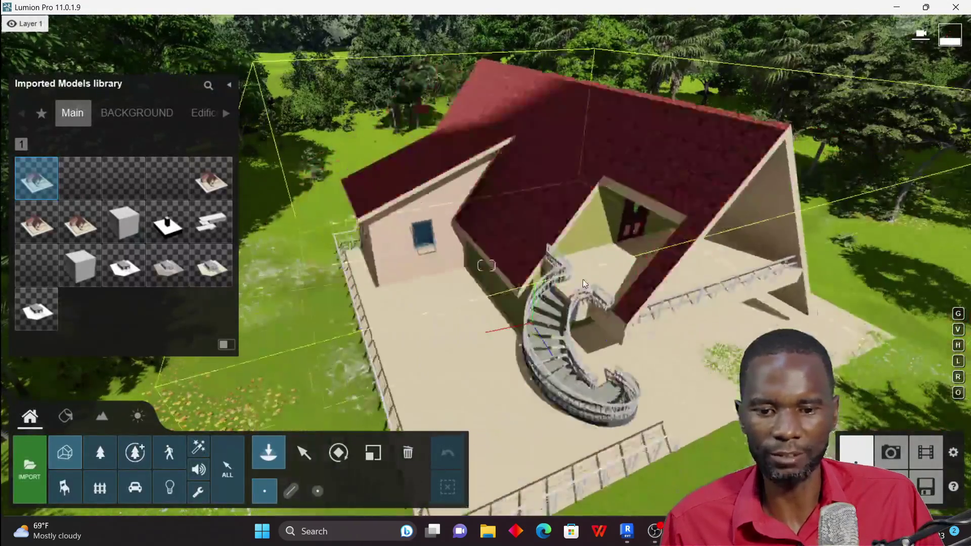
{"action": "scroll", "coordinate": [584, 283], "scroll_direction": "up", "scroll_amount": 5}
{"action": "scroll", "coordinate": [556, 253], "scroll_direction": "down", "scroll_amount": 5}
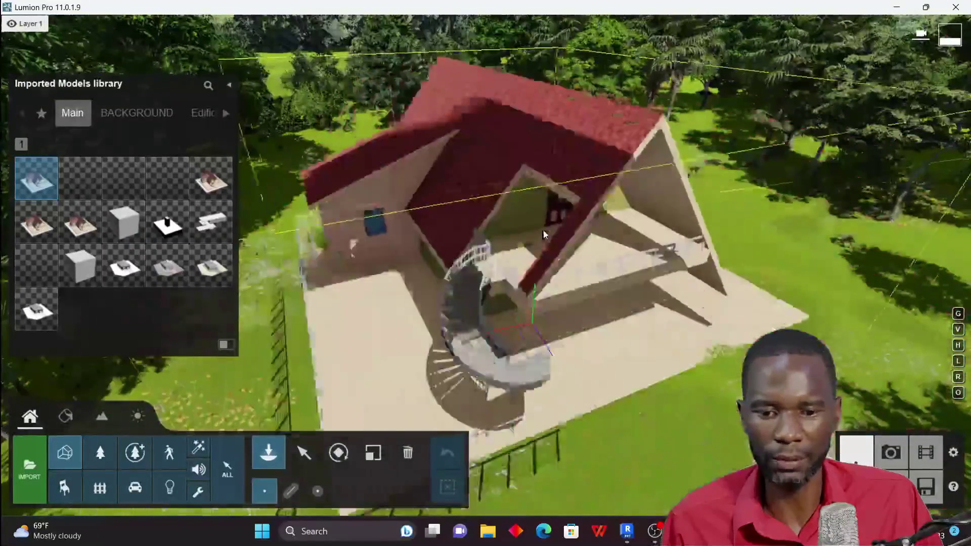
{"action": "scroll", "coordinate": [487, 268], "scroll_direction": "up", "scroll_amount": 4}
{"action": "scroll", "coordinate": [486, 268], "scroll_direction": "down", "scroll_amount": 5}
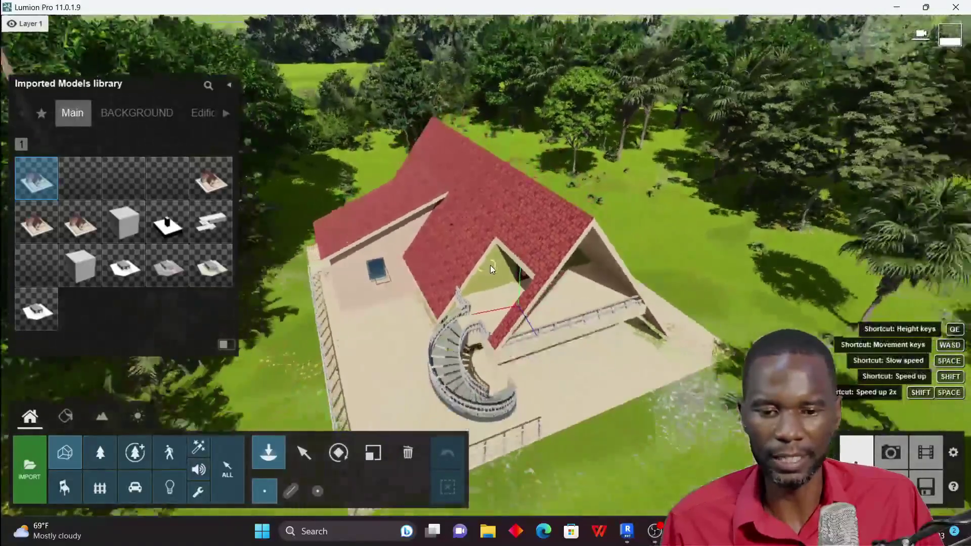
{"action": "scroll", "coordinate": [494, 265], "scroll_direction": "down", "scroll_amount": 4}
{"action": "scroll", "coordinate": [514, 287], "scroll_direction": "up", "scroll_amount": 4}
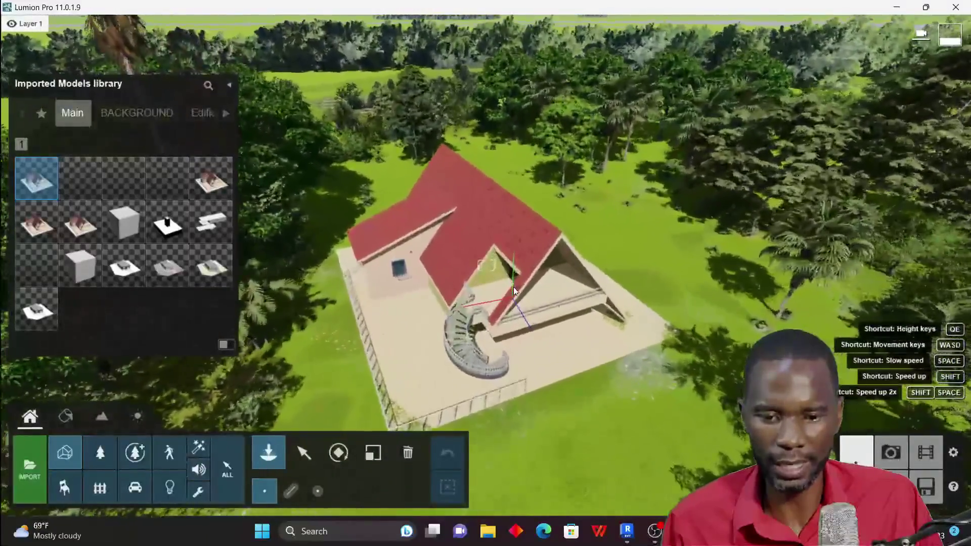
{"action": "scroll", "coordinate": [514, 287], "scroll_direction": "down", "scroll_amount": 2}
{"action": "scroll", "coordinate": [567, 332], "scroll_direction": "up", "scroll_amount": 4}
{"action": "scroll", "coordinate": [532, 277], "scroll_direction": "down", "scroll_amount": 4}
{"action": "scroll", "coordinate": [514, 281], "scroll_direction": "up", "scroll_amount": 2}
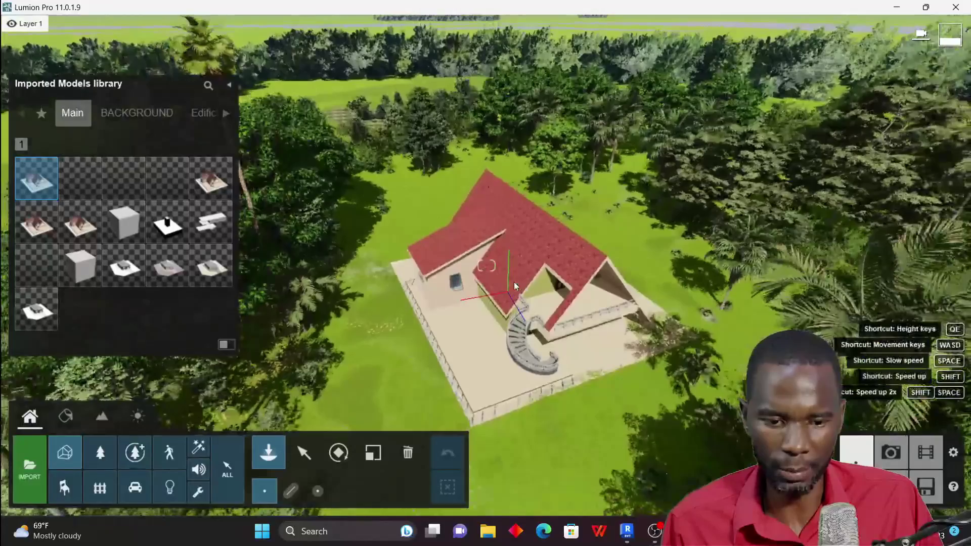
{"action": "left_click", "coordinate": [497, 266]}
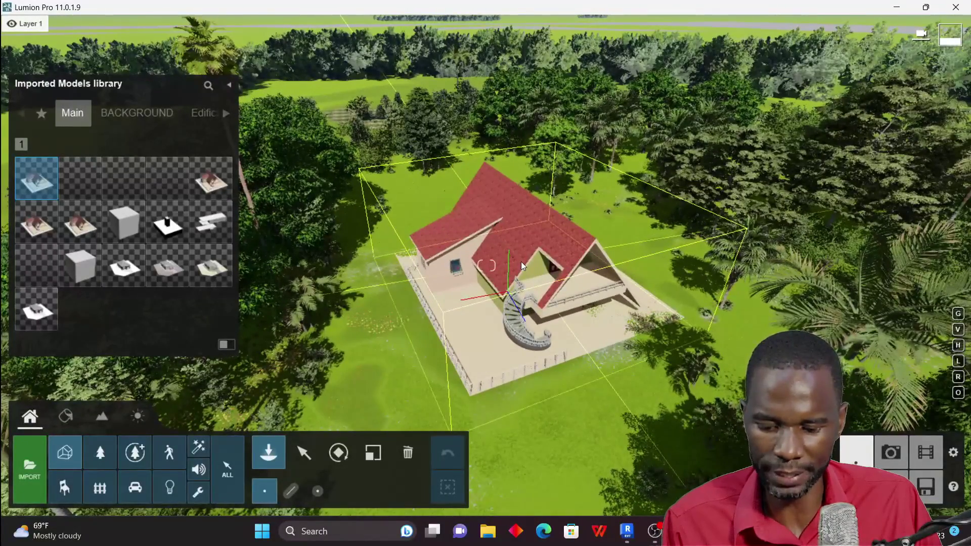
{"action": "key", "text": "r"}
{"action": "mouse_move", "coordinate": [521, 262]}
{"action": "left_mouse_down"}
{"action": "mouse_move", "coordinate": [550, 274]}
{"action": "mouse_move", "coordinate": [585, 268]}
{"action": "mouse_move", "coordinate": [587, 257]}
{"action": "mouse_move", "coordinate": [578, 247]}
{"action": "mouse_move", "coordinate": [479, 289]}
{"action": "mouse_move", "coordinate": [511, 268]}
{"action": "mouse_move", "coordinate": [551, 276]}
{"action": "mouse_move", "coordinate": [530, 268]}
{"action": "left_mouse_up"}
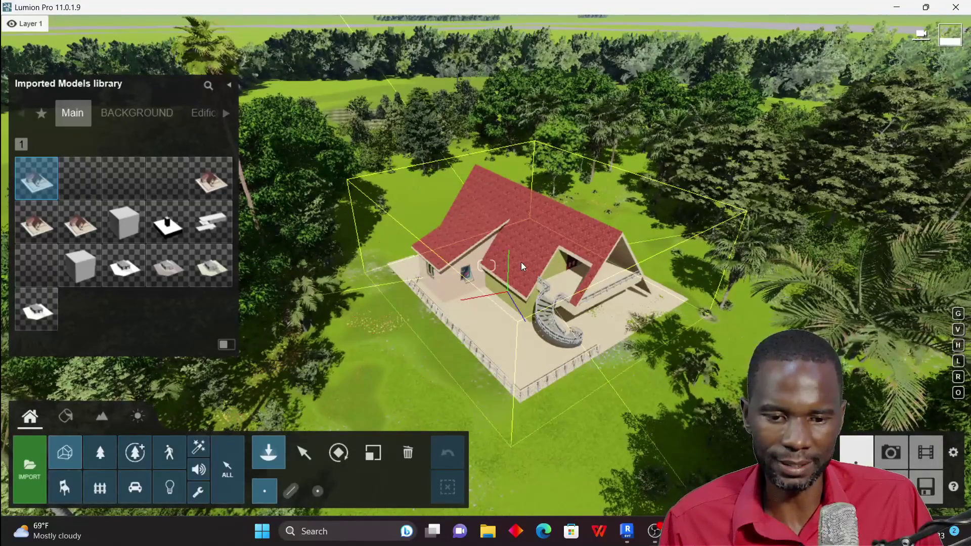
{"action": "left_click", "coordinate": [521, 262]}
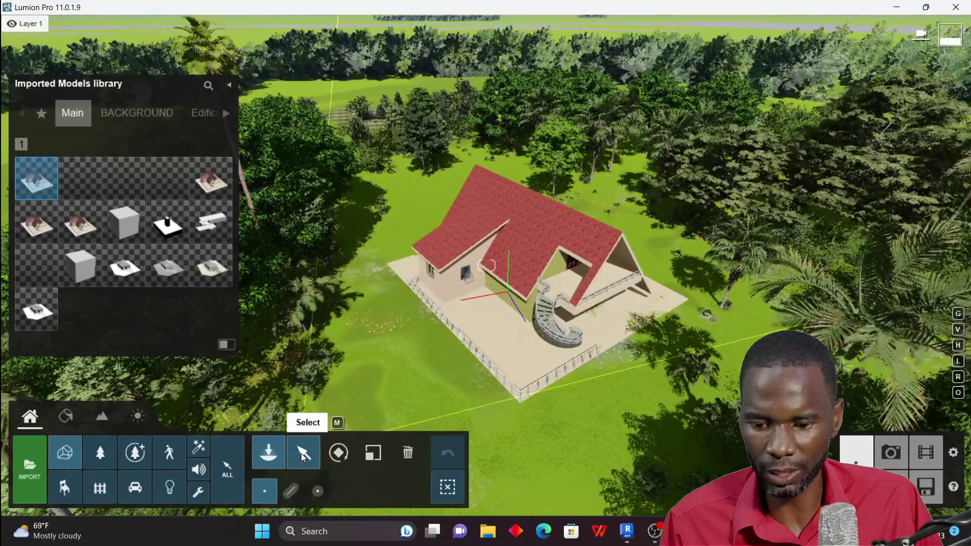
Raise the placed house by about 1.05 m so its base slab sits above the grass.
{"action": "left_click", "coordinate": [302, 453]}
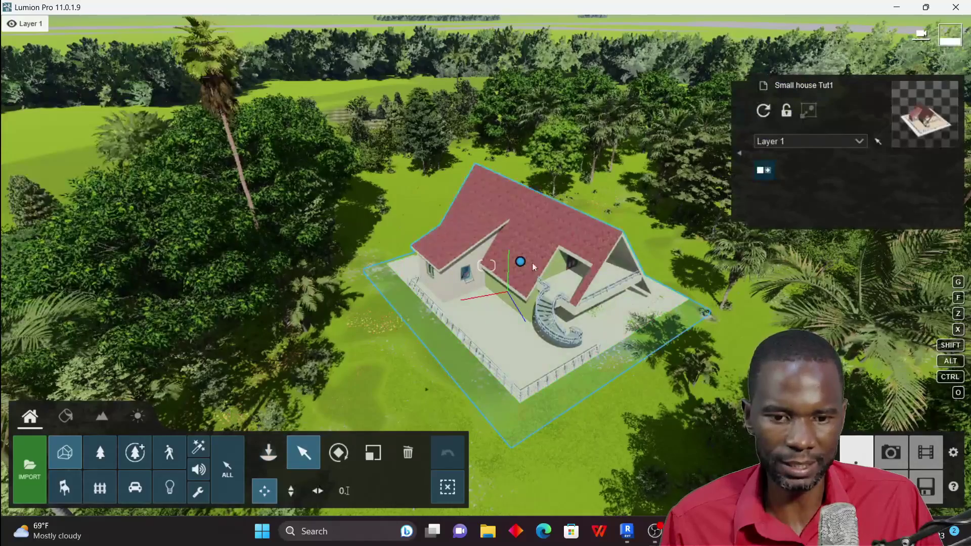
{"action": "key", "text": "w"}
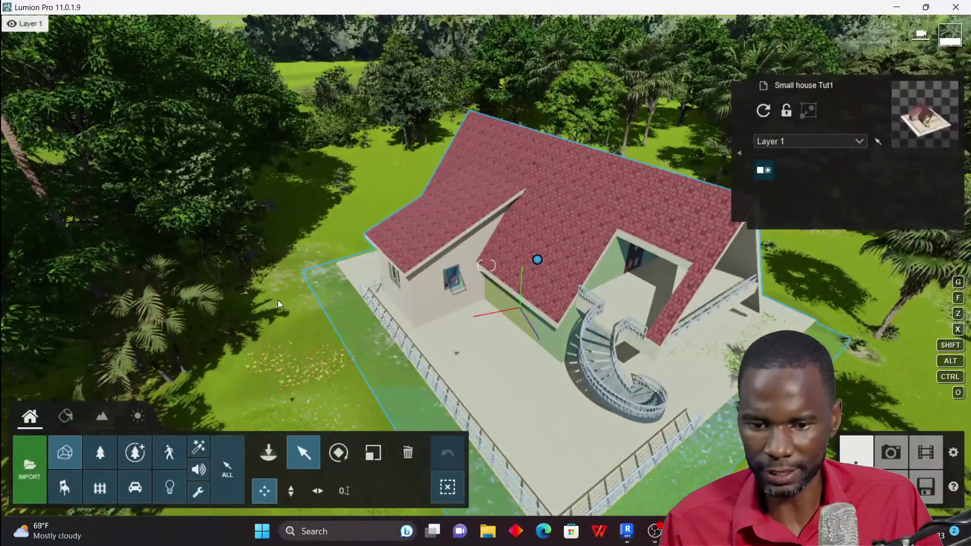
{"action": "scroll", "coordinate": [277, 300], "scroll_direction": "down", "scroll_amount": 3}
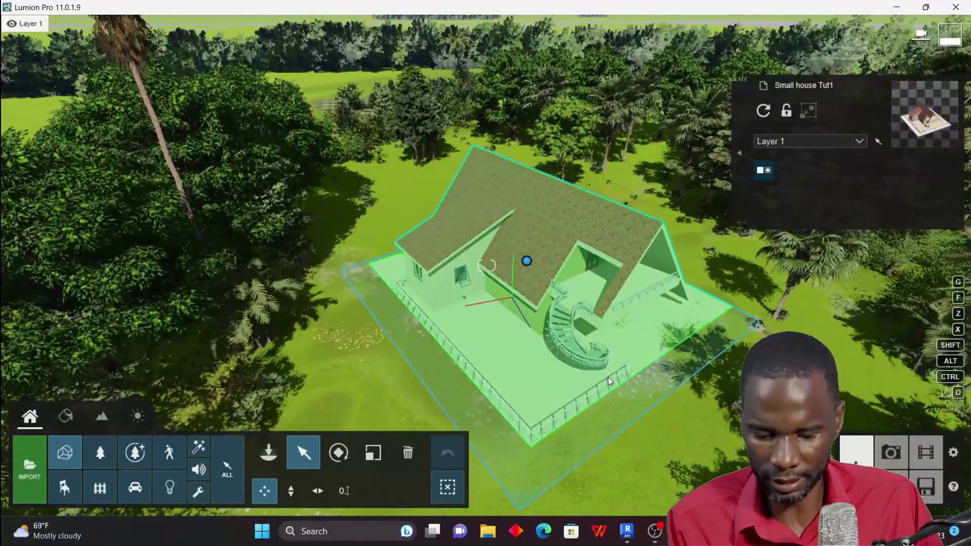
{"action": "key", "text": "o"}
{"action": "right_click_drag", "start_coordinate": [578, 410], "coordinate": [578, 313]}
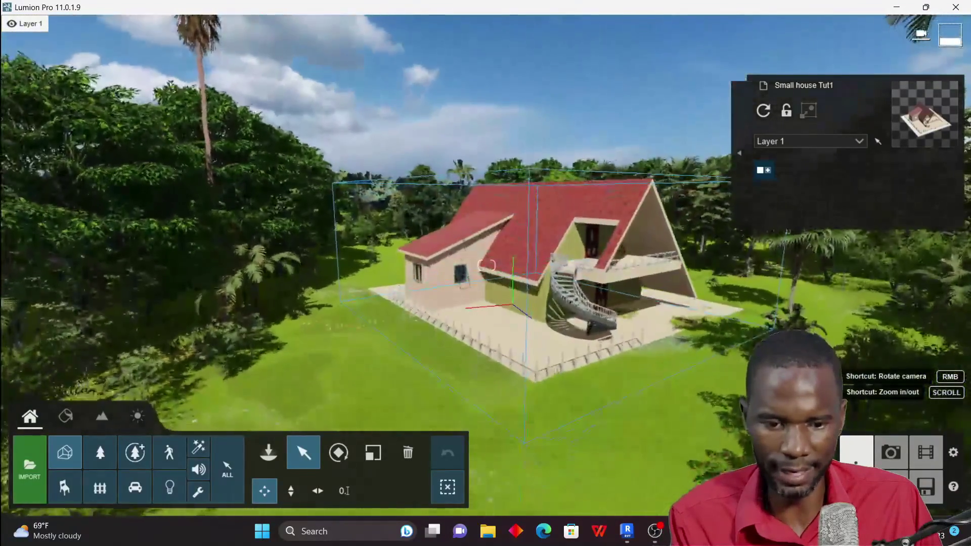
{"action": "left_click", "coordinate": [292, 491]}
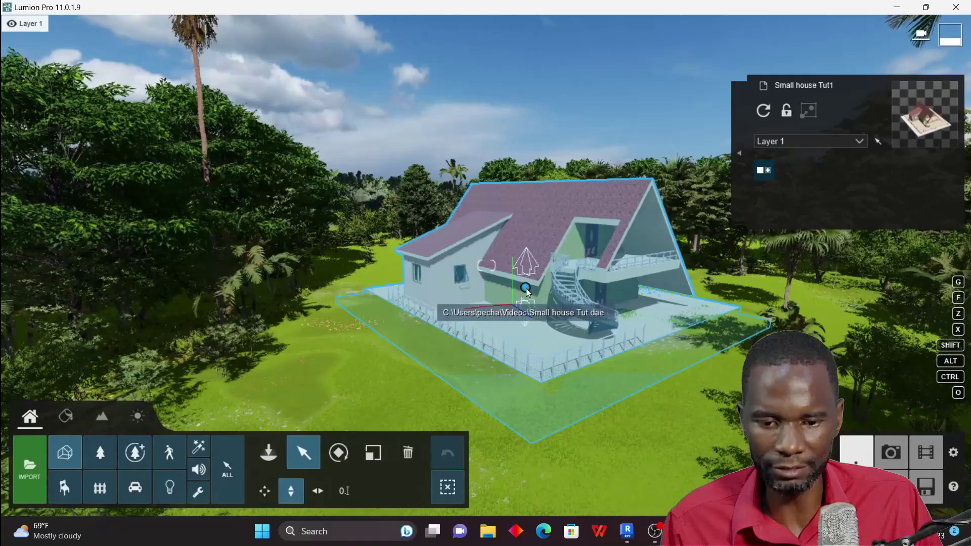
{"action": "left_click_drag", "start_coordinate": [526, 290], "coordinate": [524, 248]}
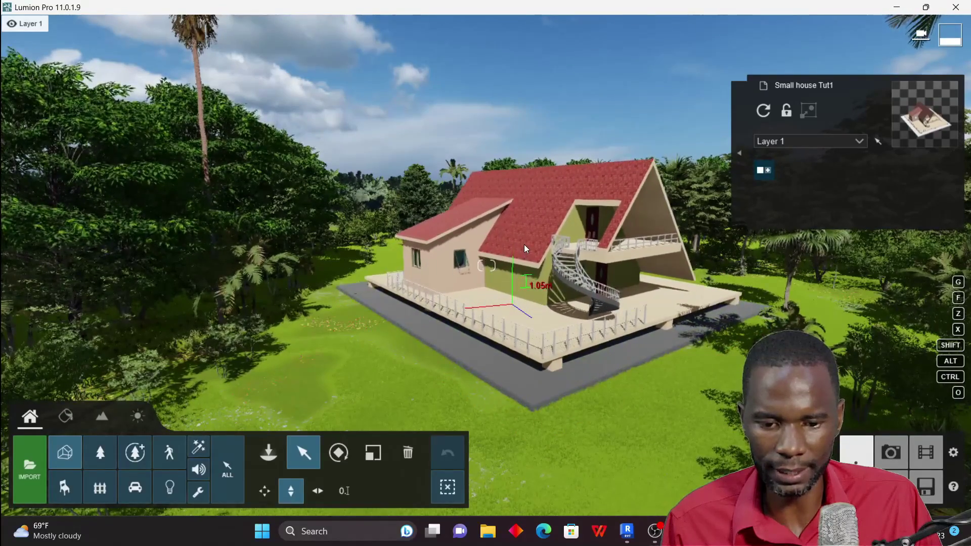
Move the house horizontally a short distance across the clearing toward the tall palm tree.
{"action": "scroll", "coordinate": [498, 243], "scroll_direction": "down", "scroll_amount": 3}
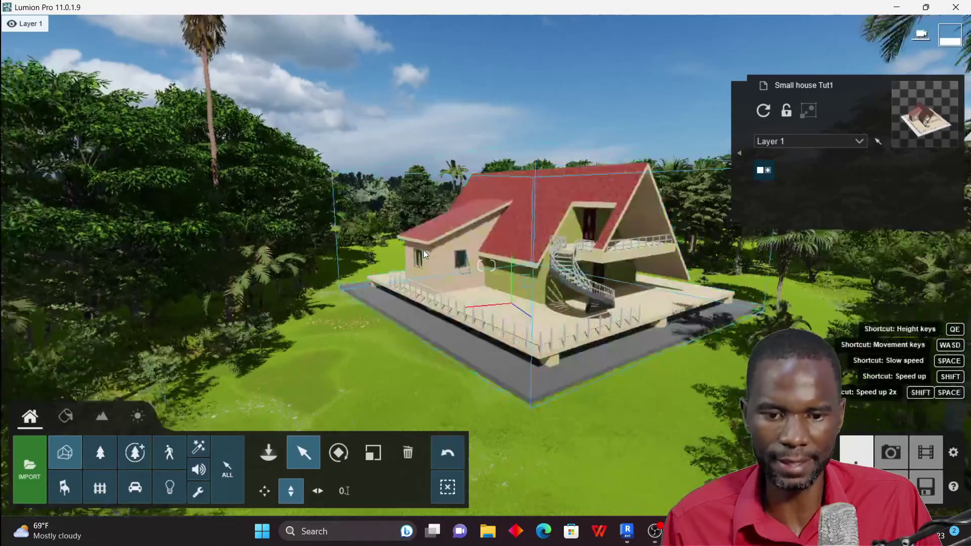
{"action": "right_click_drag", "start_coordinate": [478, 226], "coordinate": [499, 225]}
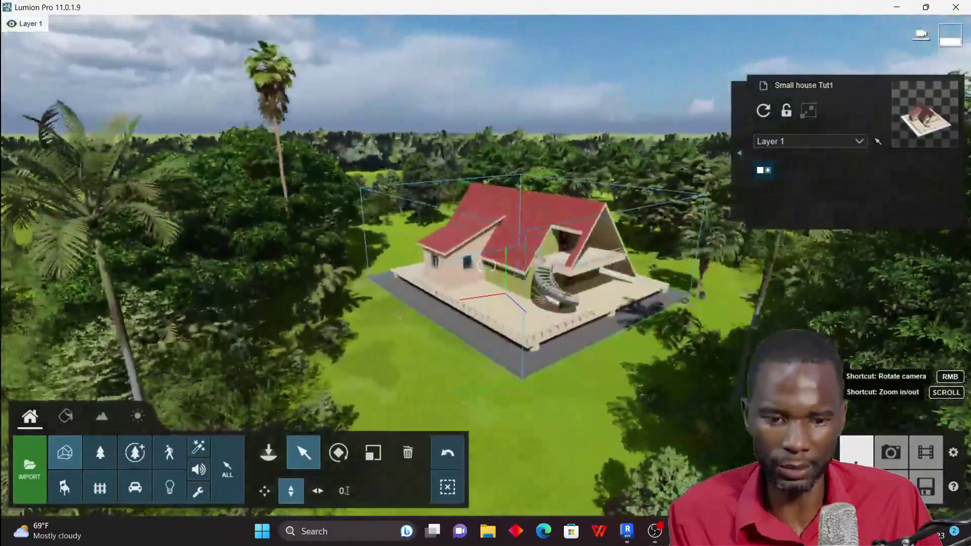
{"action": "key", "text": "w"}
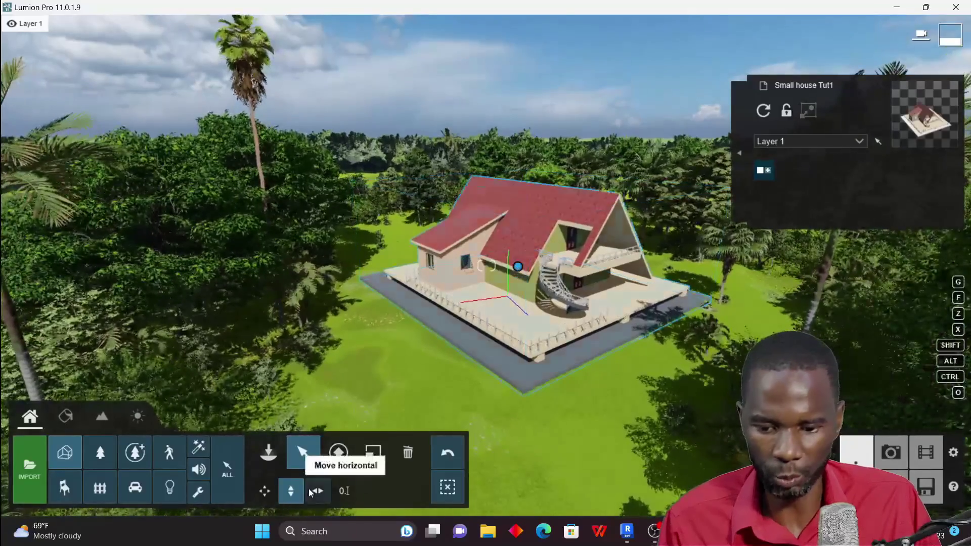
{"action": "left_click", "coordinate": [320, 491]}
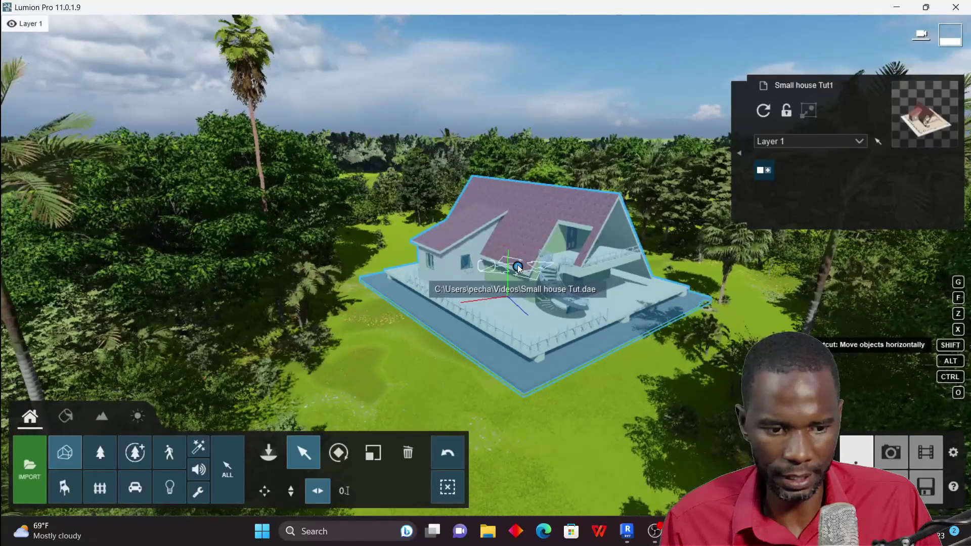
{"action": "left_click_drag", "start_coordinate": [518, 268], "coordinate": [500, 266]}
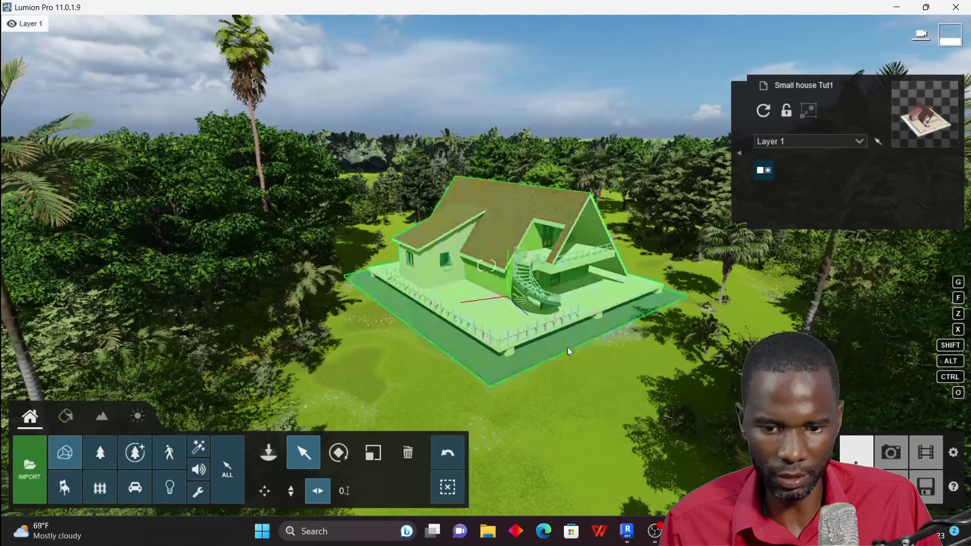
Inspect the placed house from close range and from farther back, viewing its terrace, spiral stair and roof.
{"action": "key", "text": "s"}
{"action": "key", "text": "w"}
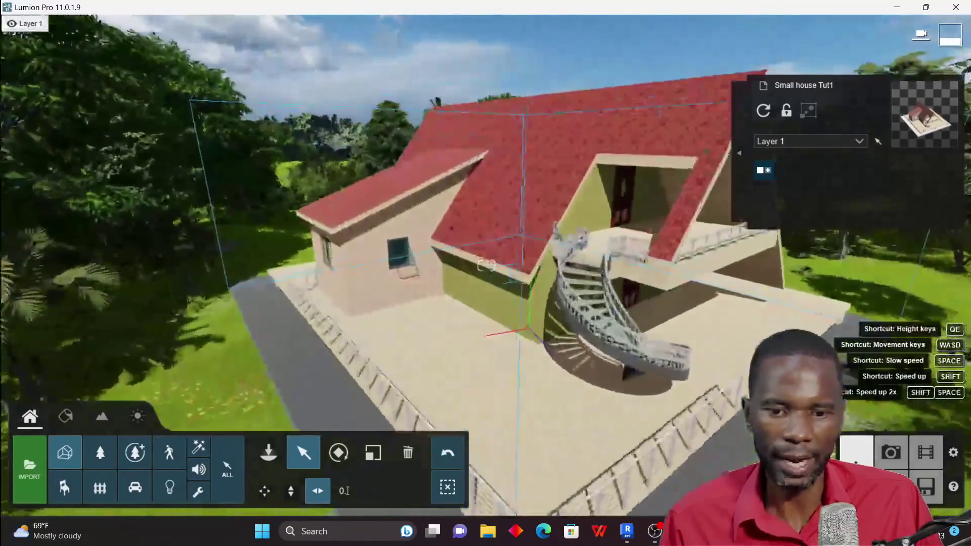
{"action": "key", "text": "s"}
{"action": "key", "text": "s"}
{"action": "right_click_drag", "start_coordinate": [486, 266], "coordinate": [532, 266]}
{"action": "key", "text": "w"}
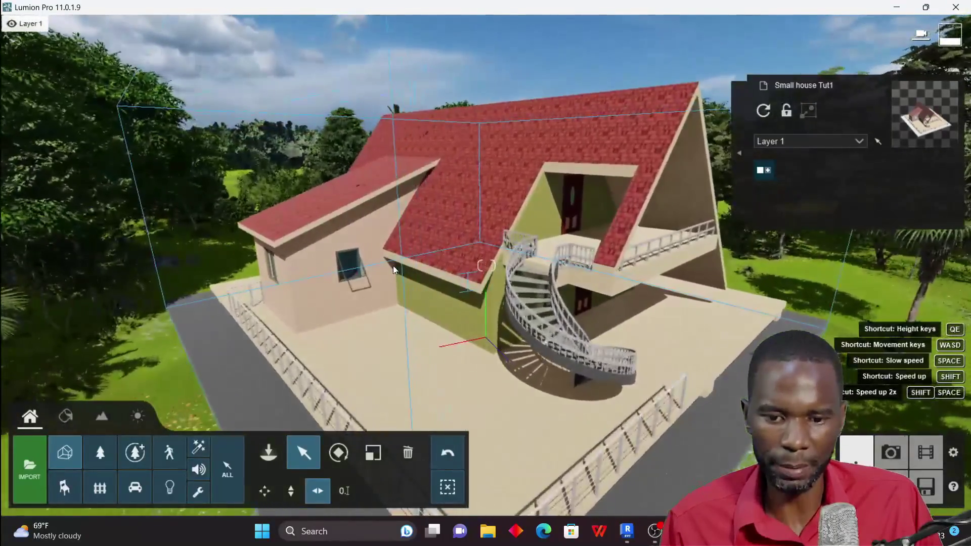
{"action": "key", "text": "s"}
{"action": "left_click", "coordinate": [397, 272]}
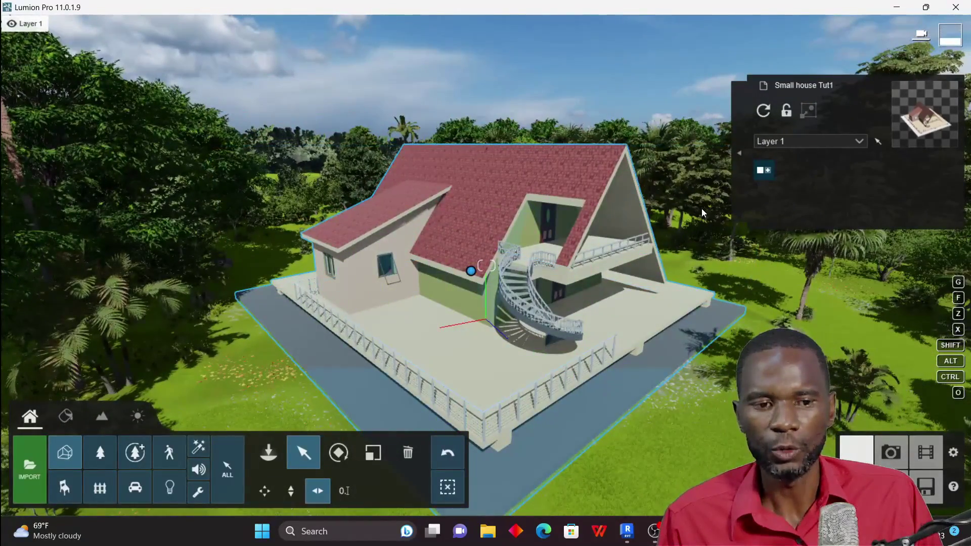
Replace the Wood - Dimensional Lumber surfaces of the house with the grey weathered material from the Outdoor brick collection.
{"action": "left_click", "coordinate": [65, 417]}
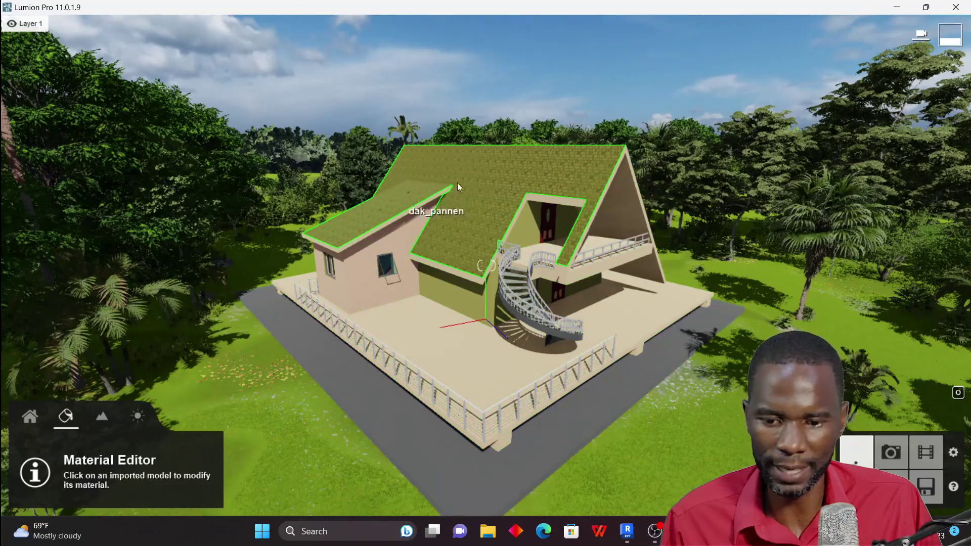
{"action": "scroll", "coordinate": [609, 347], "scroll_direction": "up", "scroll_amount": 1}
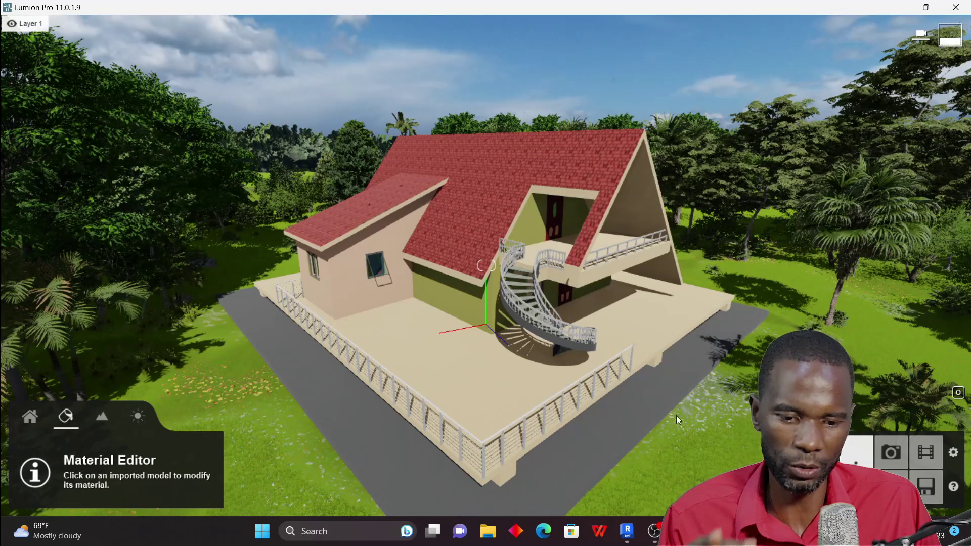
{"action": "left_click", "coordinate": [653, 207]}
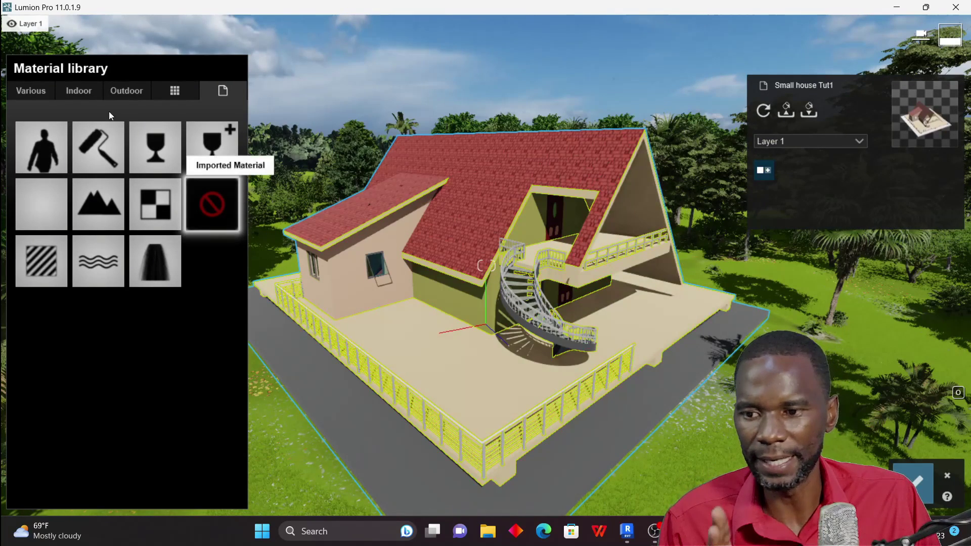
{"action": "left_click", "coordinate": [34, 90]}
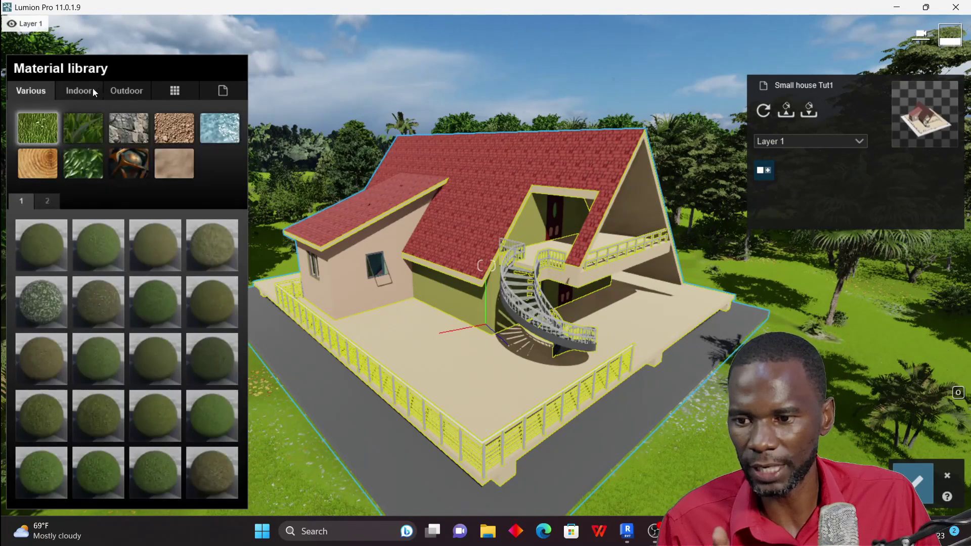
{"action": "left_click", "coordinate": [125, 93]}
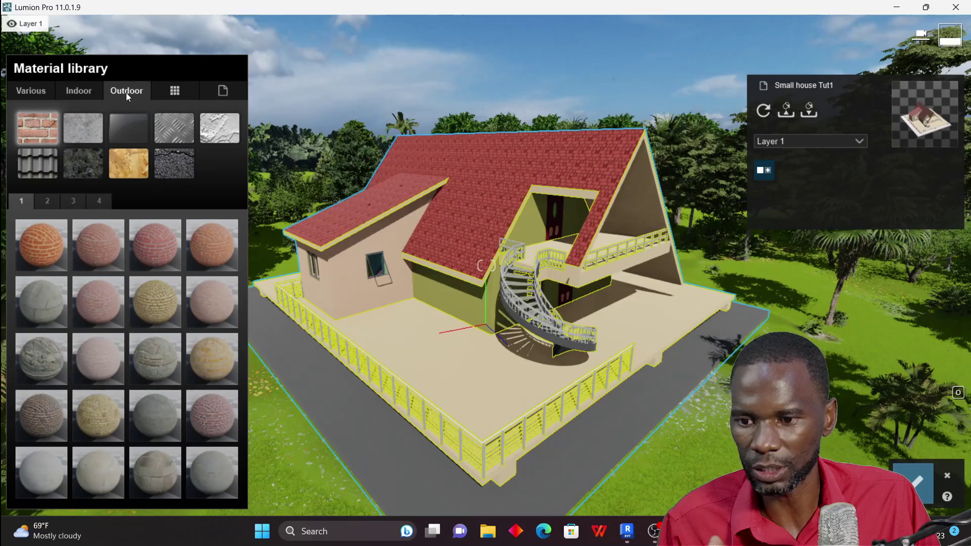
{"action": "left_click", "coordinate": [42, 355]}
{"action": "scroll", "coordinate": [638, 397], "scroll_direction": "up", "scroll_amount": 5}
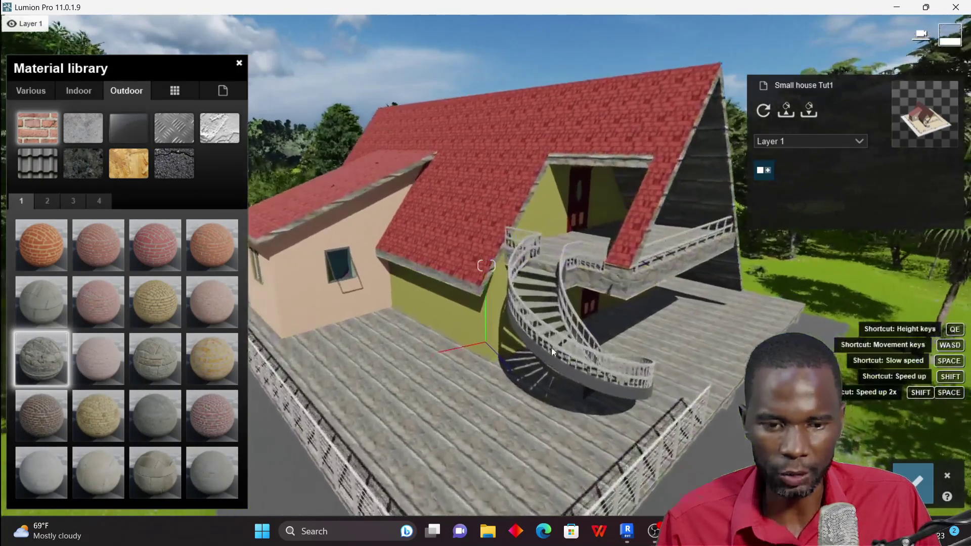
{"action": "scroll", "coordinate": [551, 347], "scroll_direction": "down", "scroll_amount": 5}
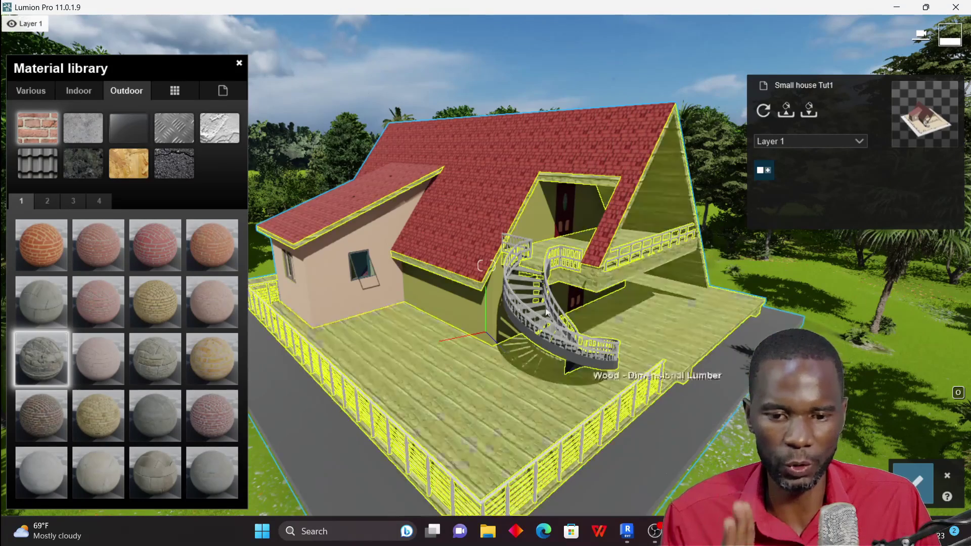
{"action": "scroll", "coordinate": [616, 426], "scroll_direction": "down", "scroll_amount": 3}
Switch to Revit and examine the house's terrace, walls, doors and roof in the 3D view.
{"action": "mouse_move", "coordinate": [627, 538]}
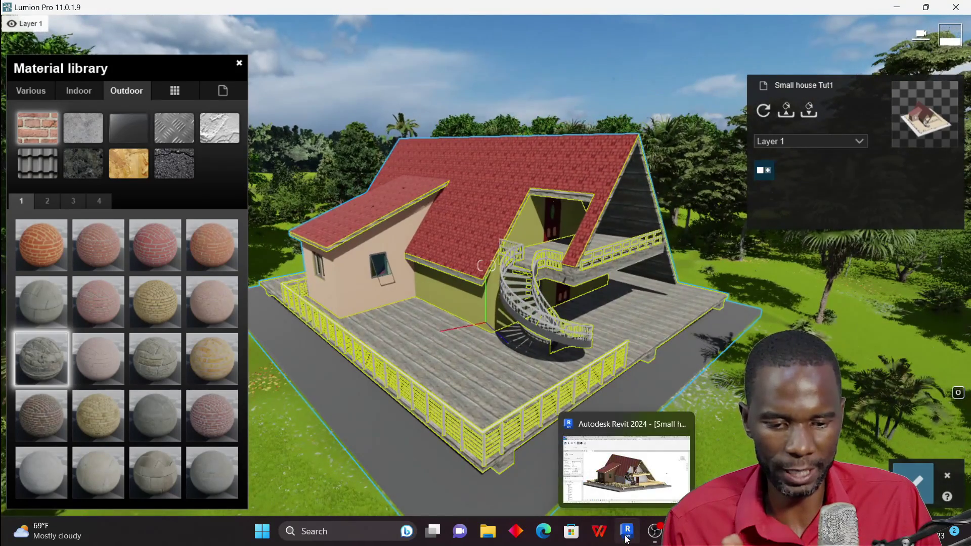
{"action": "left_click", "coordinate": [660, 461]}
{"action": "scroll", "coordinate": [503, 235], "scroll_direction": "down", "scroll_amount": 2}
{"action": "scroll", "coordinate": [498, 232], "scroll_direction": "up", "scroll_amount": 5}
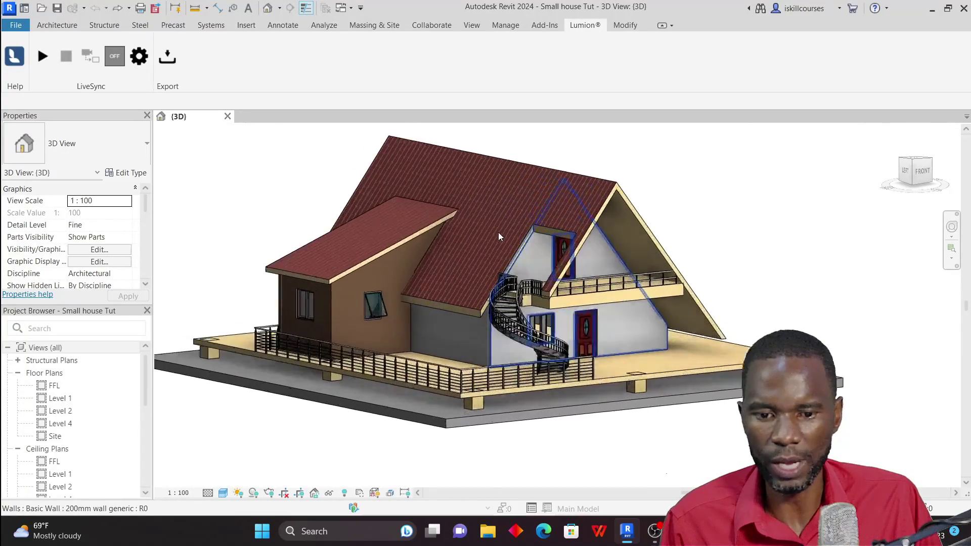
{"action": "scroll", "coordinate": [499, 235], "scroll_direction": "up", "scroll_amount": 2}
{"action": "scroll", "coordinate": [490, 260], "scroll_direction": "down", "scroll_amount": 4}
{"action": "scroll", "coordinate": [486, 273], "scroll_direction": "up", "scroll_amount": 3}
{"action": "scroll", "coordinate": [480, 301], "scroll_direction": "down", "scroll_amount": 4}
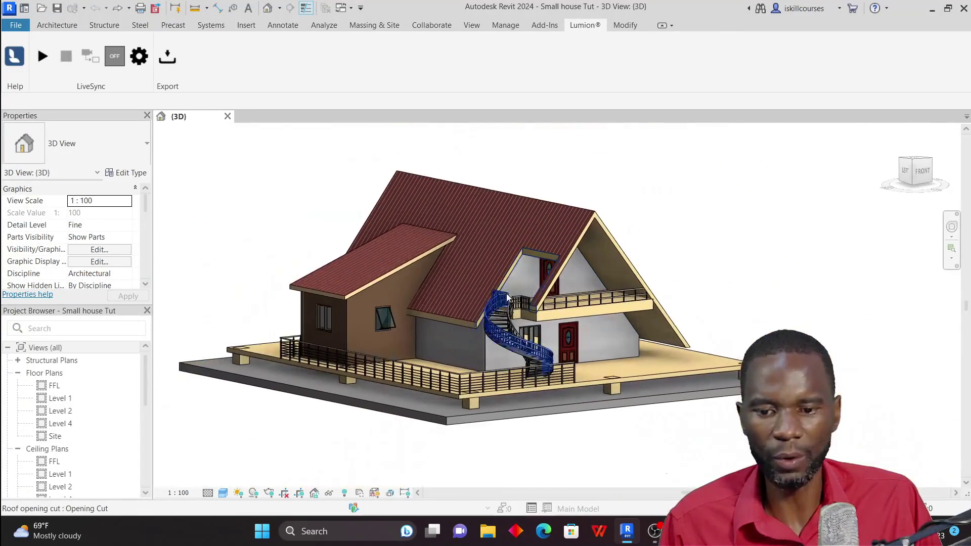
{"action": "scroll", "coordinate": [412, 302], "scroll_direction": "up", "scroll_amount": 2}
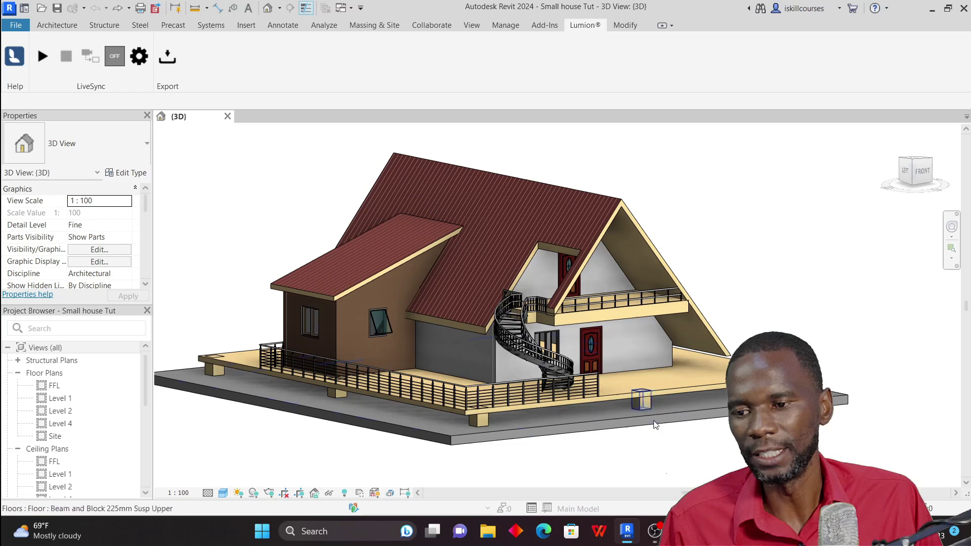
{"action": "mouse_move", "coordinate": [655, 531]}
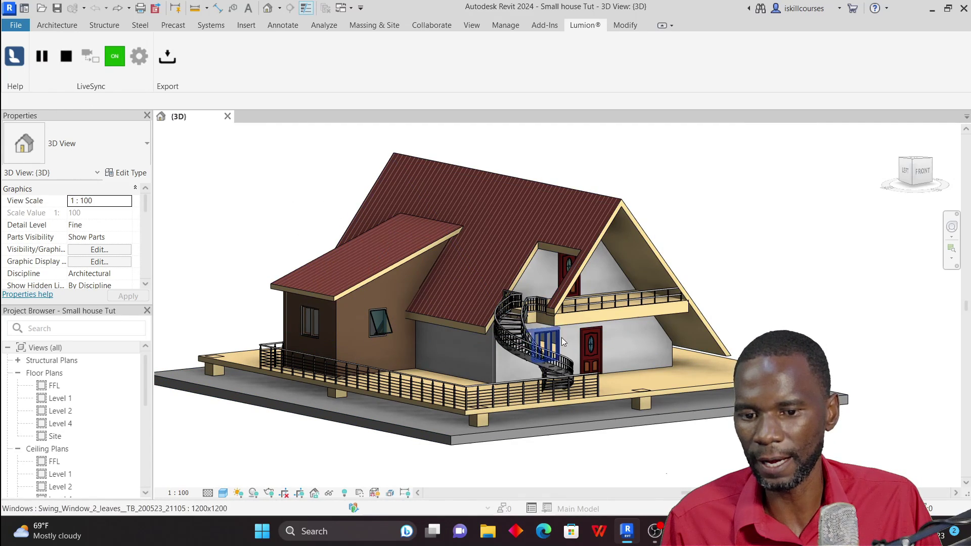
{"action": "middle_click_drag", "start_coordinate": [561, 338], "coordinate": [618, 256], "text": "shift"}
{"action": "middle_click_drag", "start_coordinate": [731, 228], "coordinate": [684, 360], "text": "shift"}
{"action": "scroll", "coordinate": [651, 333], "scroll_direction": "up", "scroll_amount": 3}
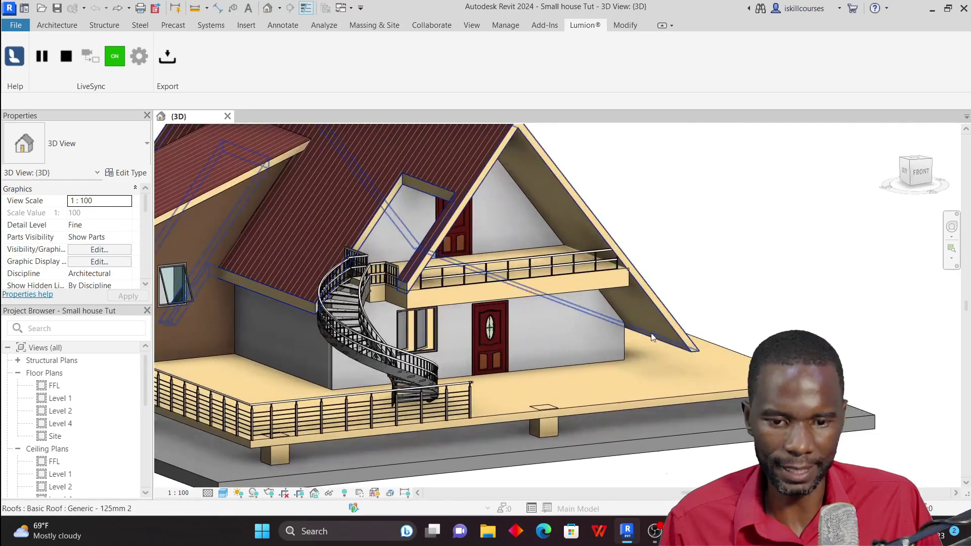
{"action": "scroll", "coordinate": [651, 333], "scroll_direction": "down", "scroll_amount": 3}
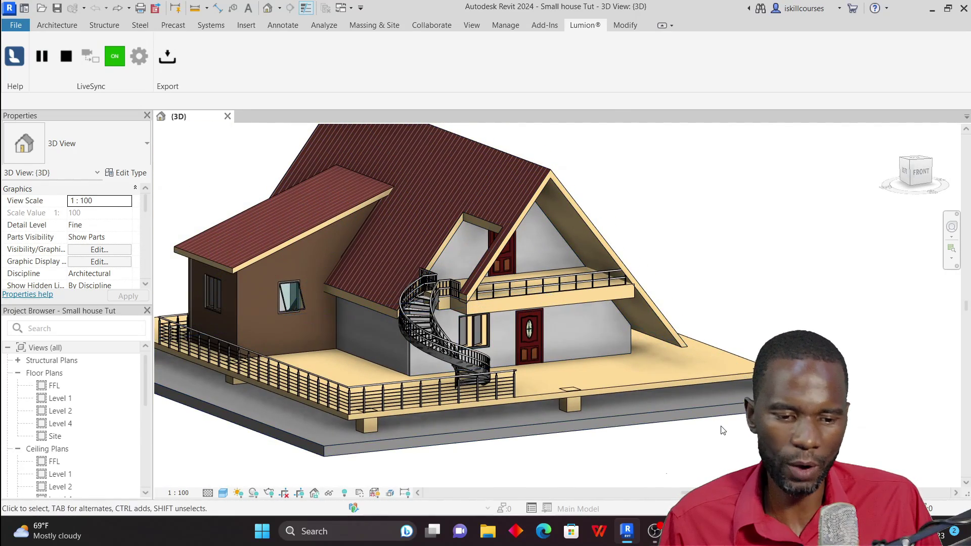
Check the type properties and layer structure of the terrace floor, leaving them without edits.
{"action": "left_click", "coordinate": [667, 384]}
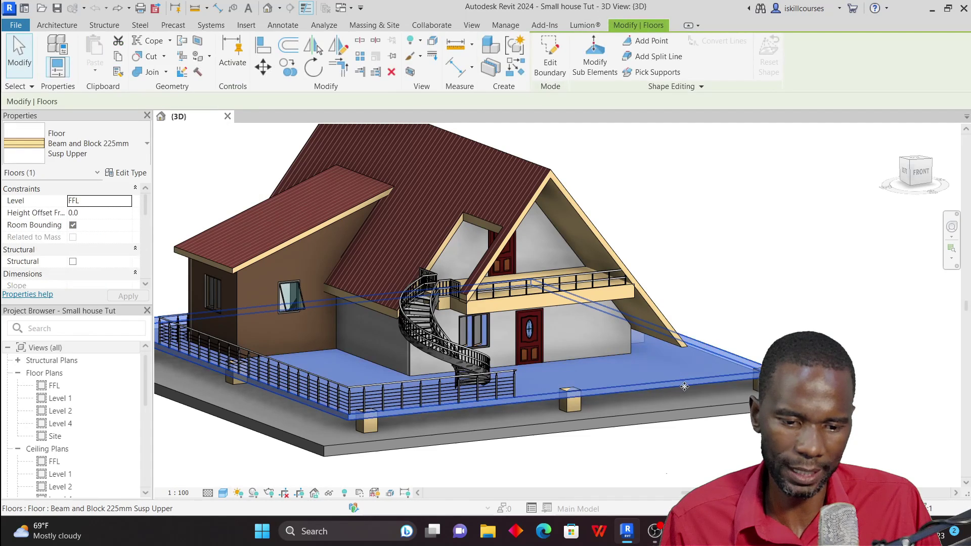
{"action": "left_click", "coordinate": [127, 172]}
{"action": "left_click", "coordinate": [710, 167]}
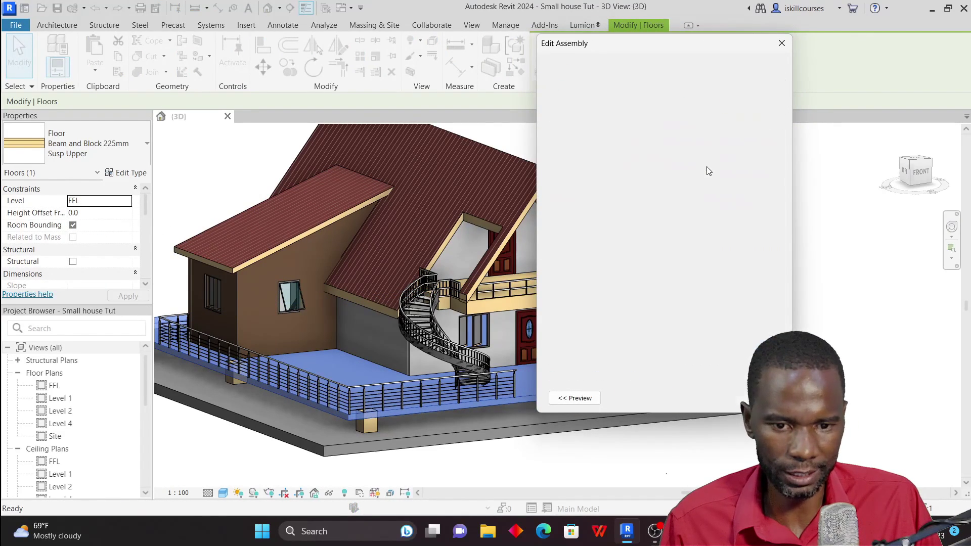
{"action": "left_click", "coordinate": [788, 43]}
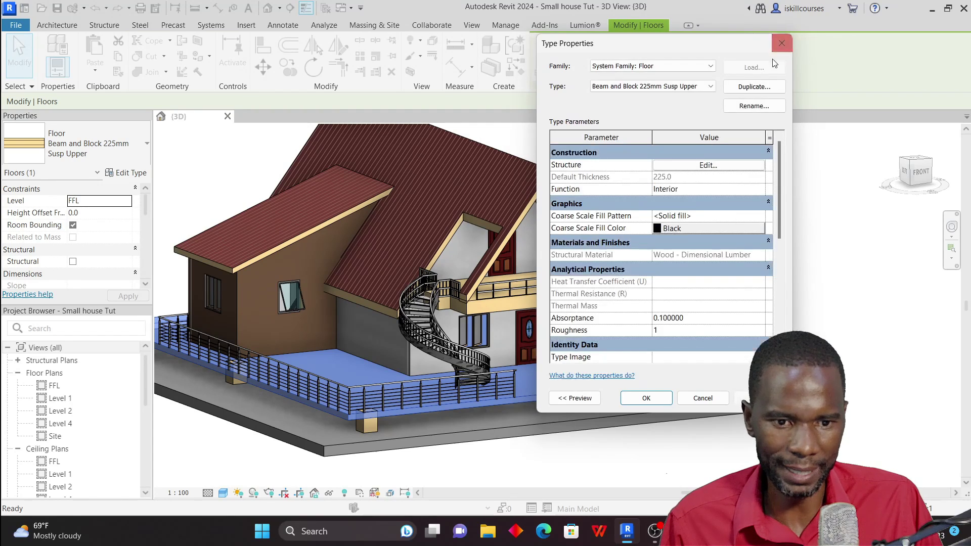
{"action": "left_click", "coordinate": [782, 47]}
{"action": "left_click", "coordinate": [720, 272]}
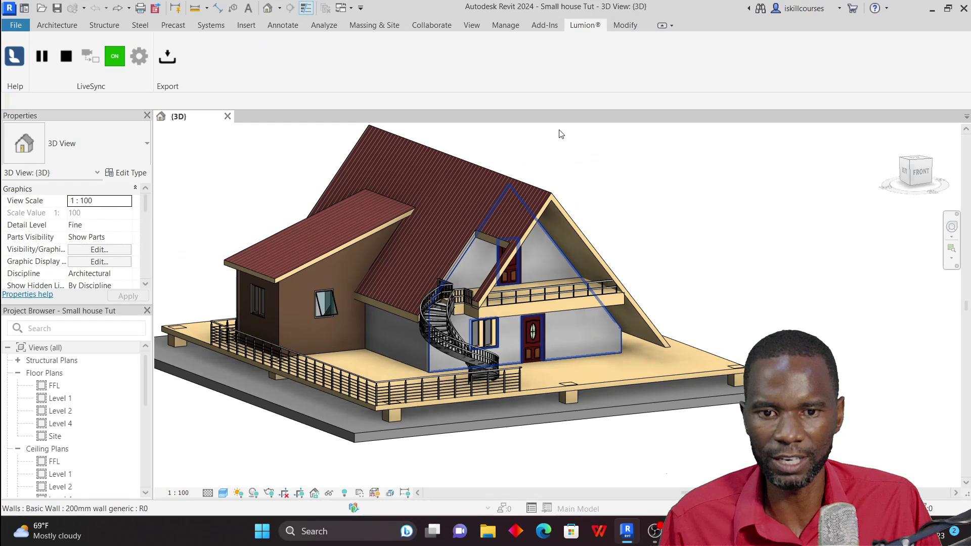
Paint the top face of the terrace floor with the Copper material.
{"action": "left_click", "coordinate": [472, 25]}
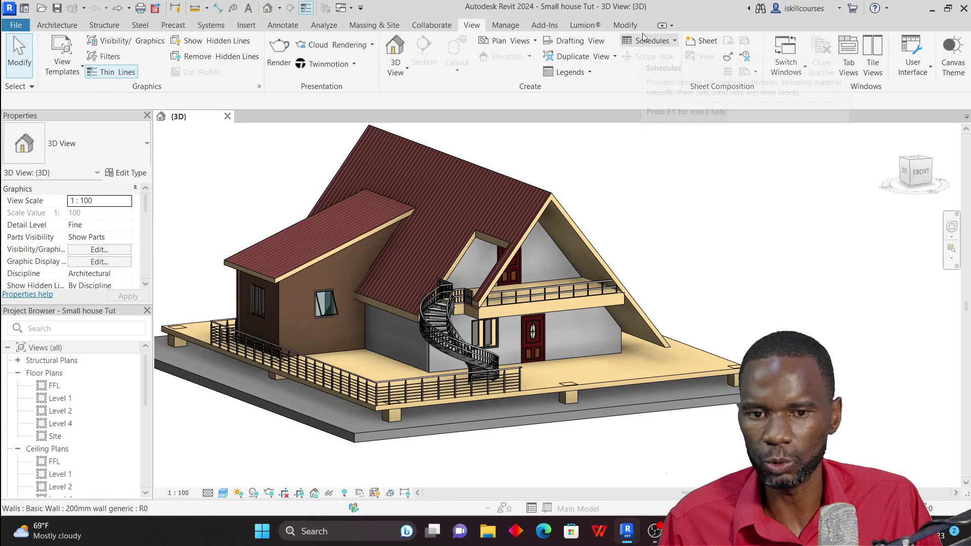
{"action": "left_click", "coordinate": [625, 25]}
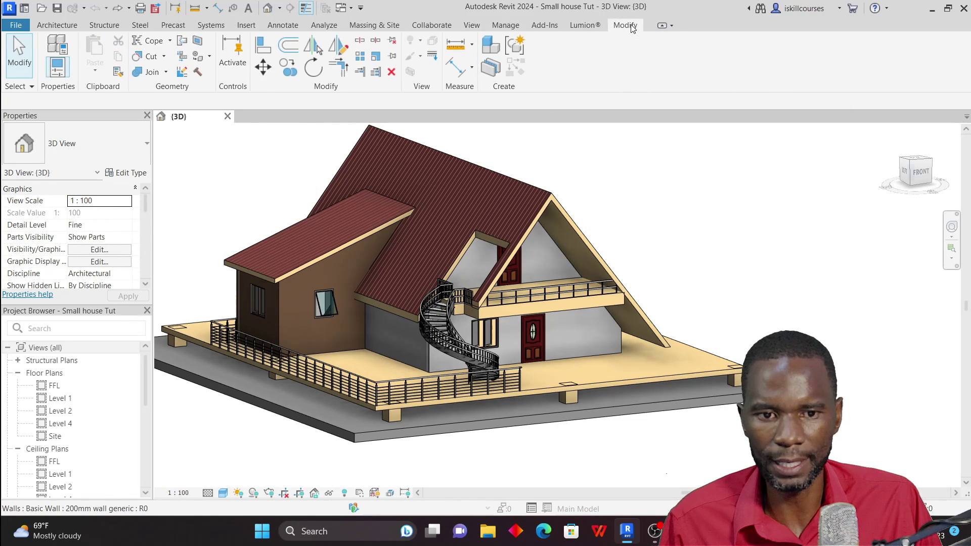
{"action": "left_click", "coordinate": [197, 60]}
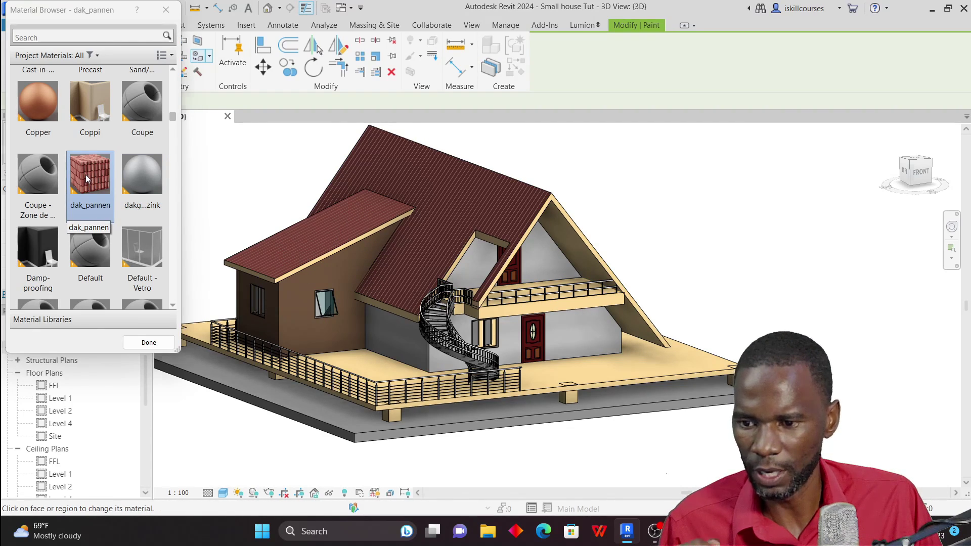
{"action": "scroll", "coordinate": [508, 218], "scroll_direction": "up", "scroll_amount": 2}
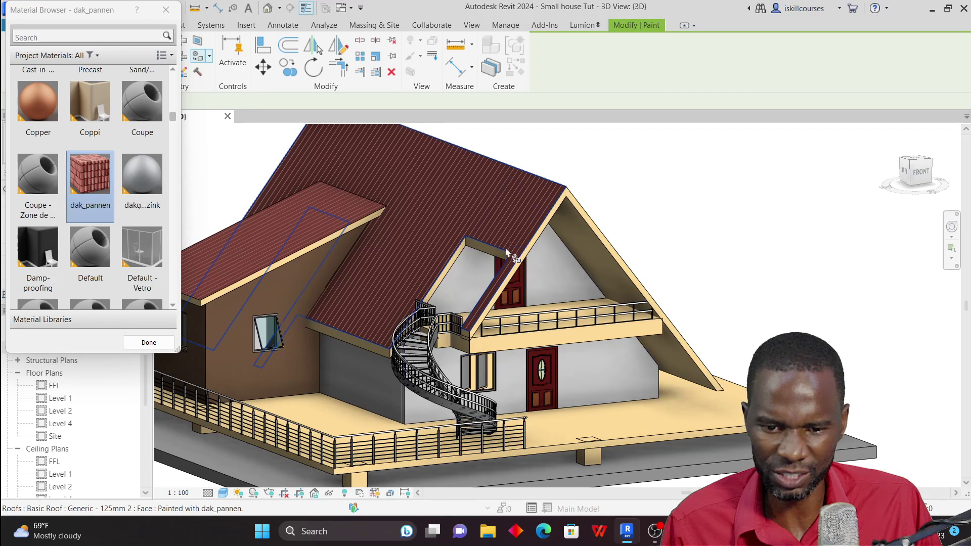
{"action": "scroll", "coordinate": [436, 223], "scroll_direction": "down", "scroll_amount": 2}
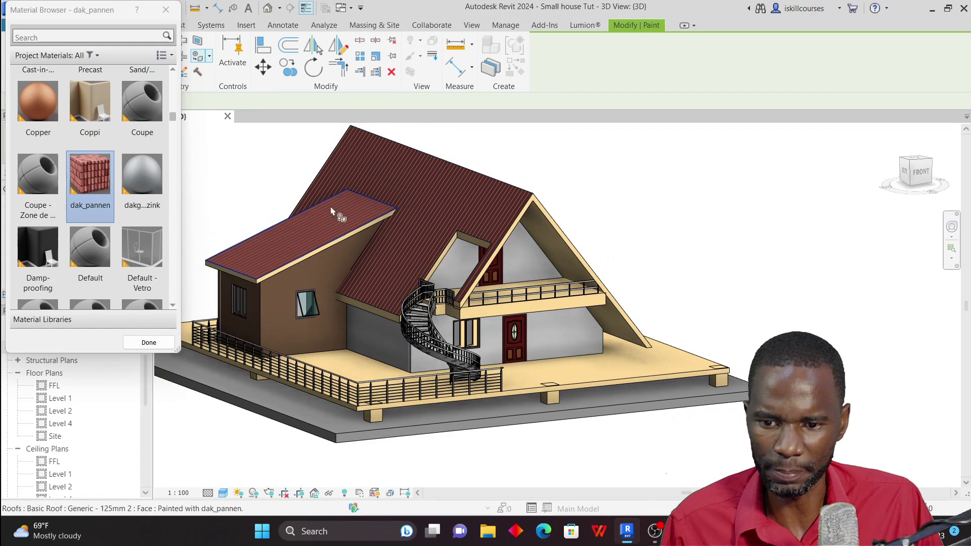
{"action": "scroll", "coordinate": [334, 217], "scroll_direction": "up", "scroll_amount": 2}
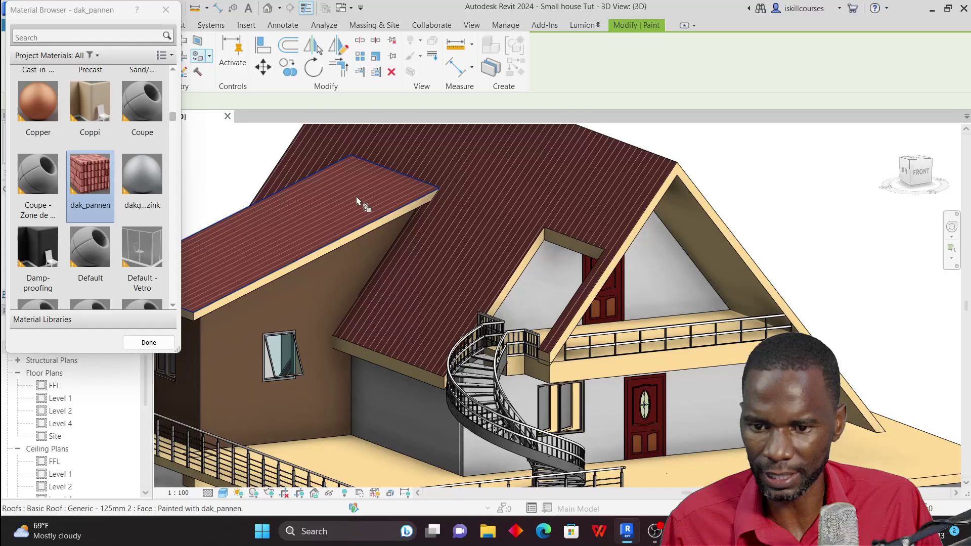
{"action": "scroll", "coordinate": [374, 212], "scroll_direction": "down", "scroll_amount": 4}
{"action": "scroll", "coordinate": [598, 348], "scroll_direction": "up", "scroll_amount": 2}
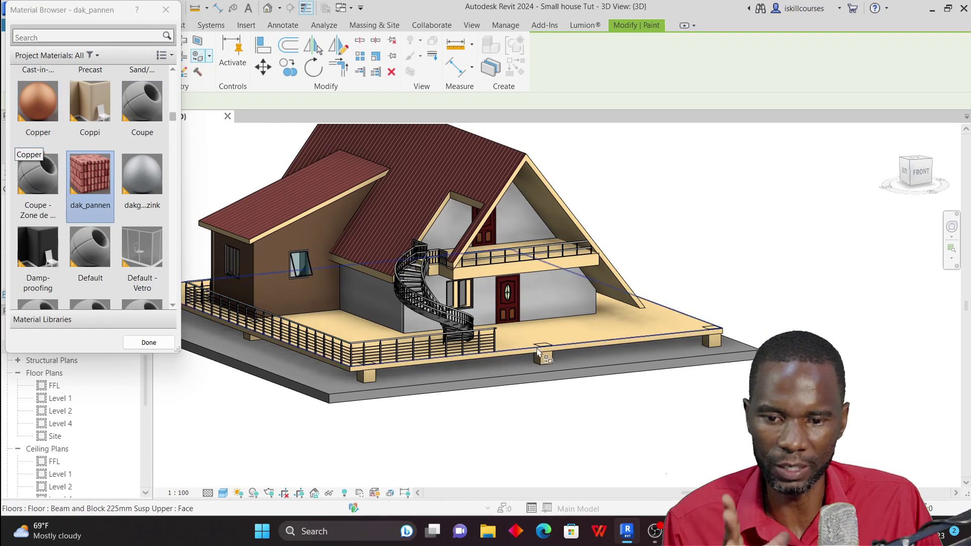
{"action": "left_click", "coordinate": [38, 134]}
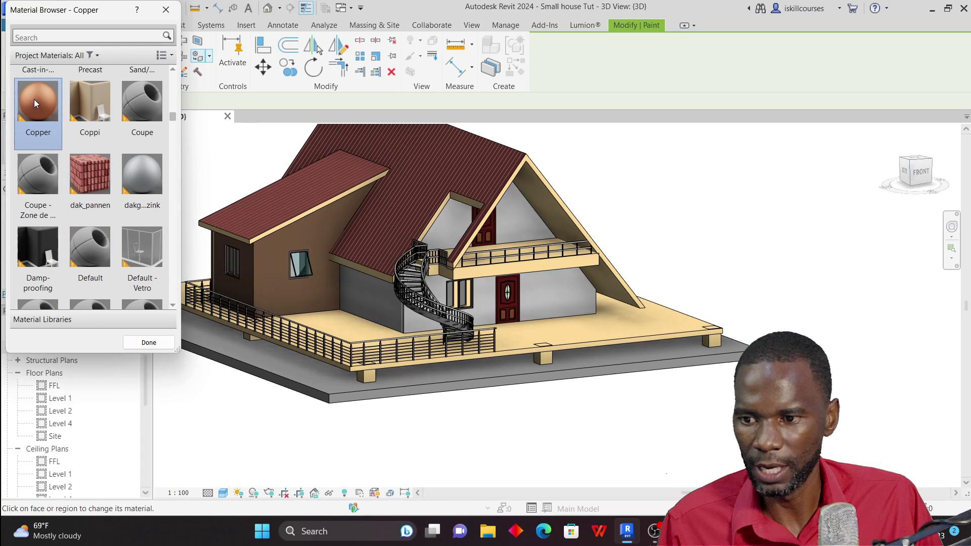
{"action": "left_click", "coordinate": [634, 330]}
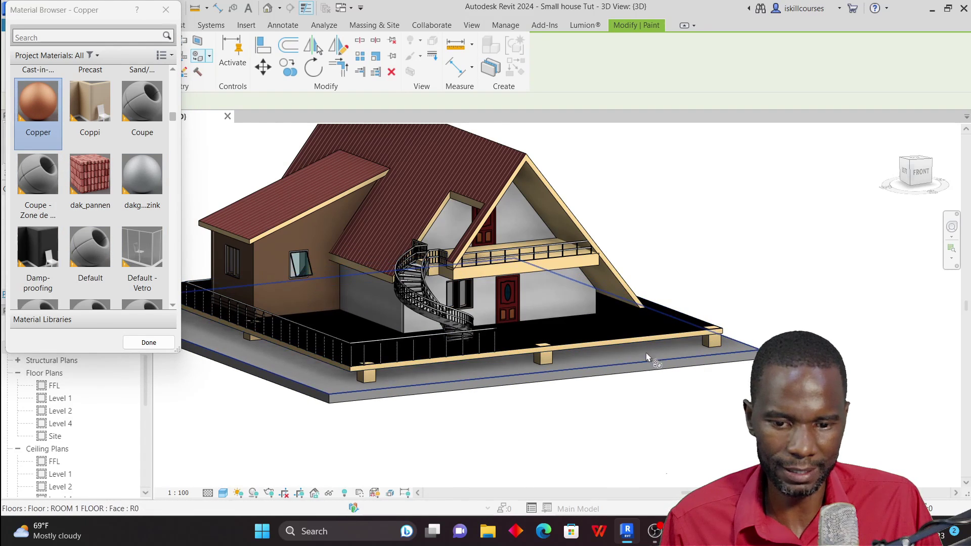
Paint the outer edge faces of the terrace floor with Copper on the front and right sides.
{"action": "scroll", "coordinate": [610, 382], "scroll_direction": "up", "scroll_amount": 2}
{"action": "scroll", "coordinate": [627, 354], "scroll_direction": "up", "scroll_amount": 3}
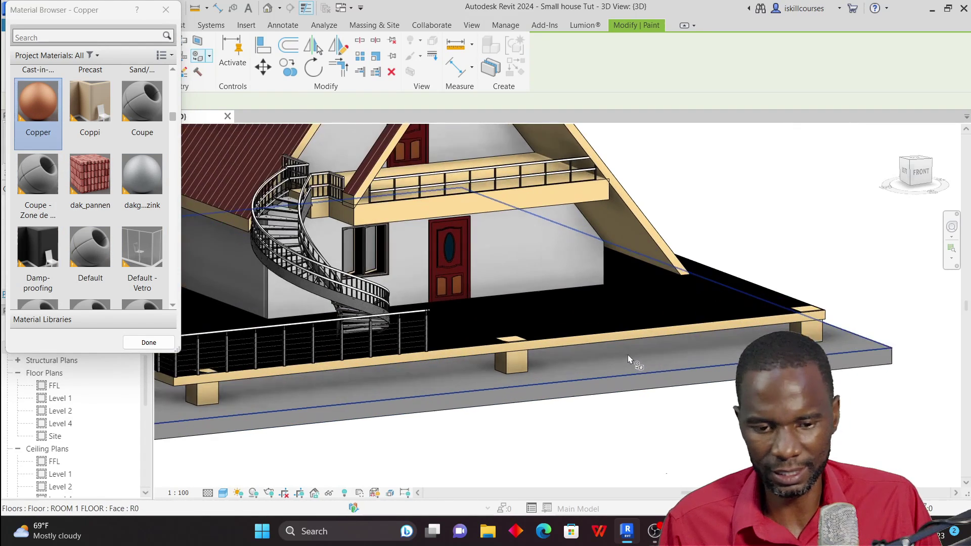
{"action": "scroll", "coordinate": [627, 338], "scroll_direction": "up", "scroll_amount": 2}
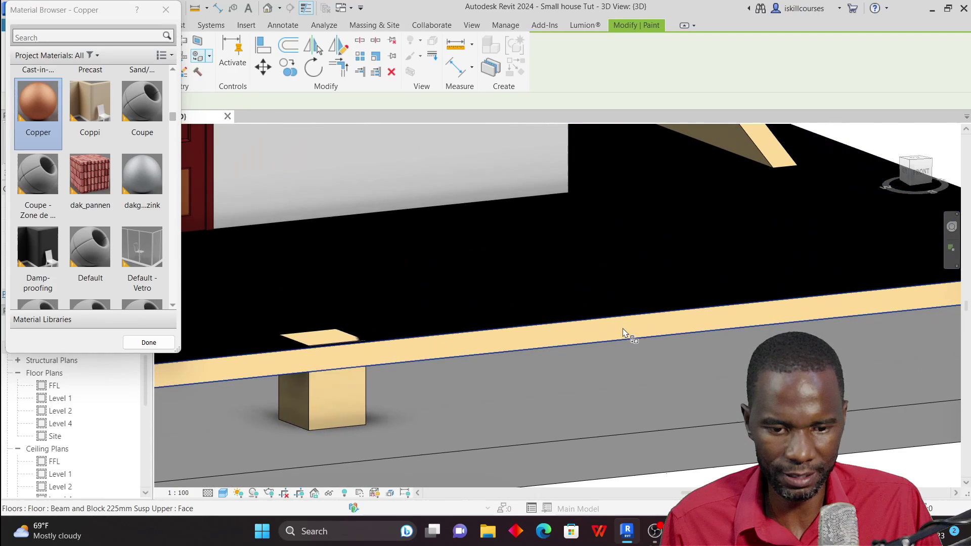
{"action": "scroll", "coordinate": [627, 336], "scroll_direction": "down", "scroll_amount": 6}
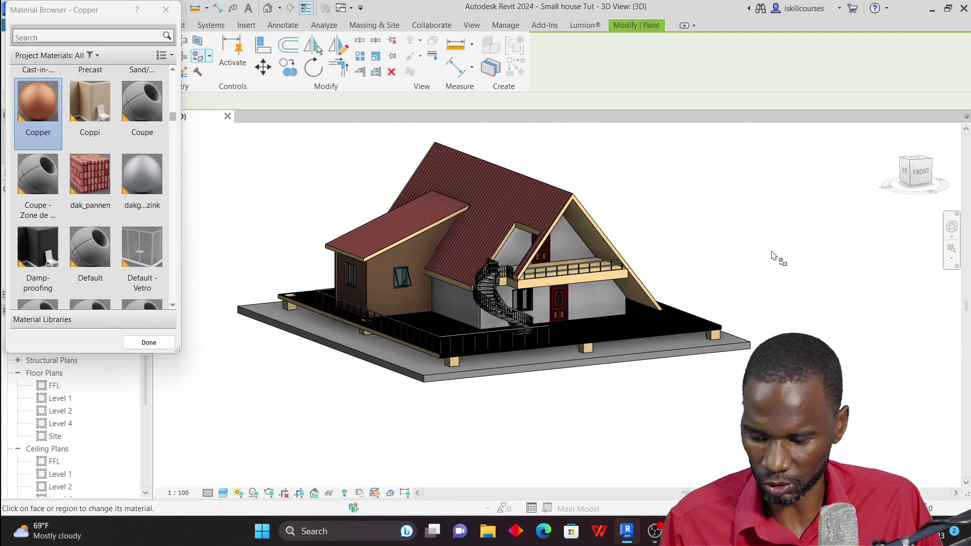
{"action": "middle_click_drag", "start_coordinate": [806, 257], "coordinate": [627, 241], "text": "shift"}
{"action": "scroll", "coordinate": [491, 359], "scroll_direction": "up", "scroll_amount": 5}
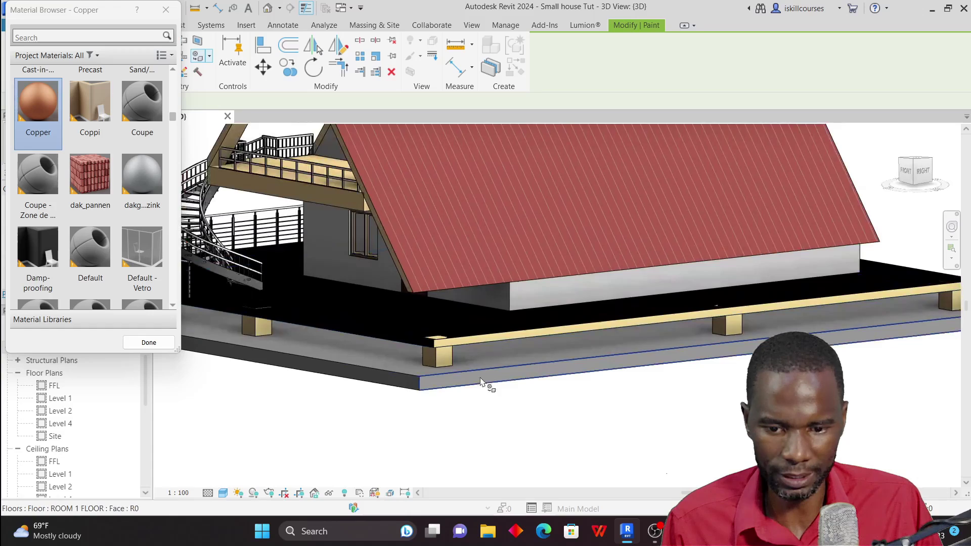
{"action": "scroll", "coordinate": [463, 324], "scroll_direction": "down", "scroll_amount": 5}
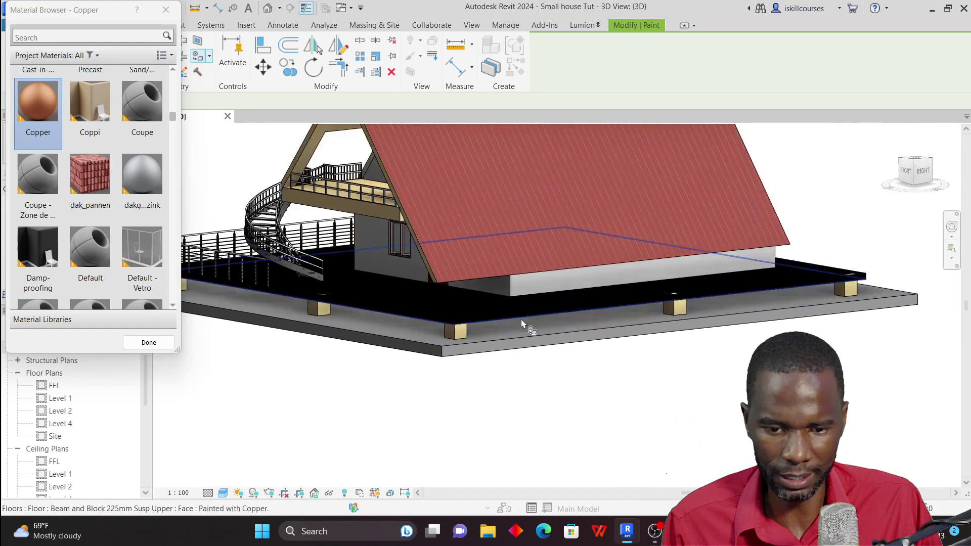
Paint the rear outer edge face of the terrace floor with the Copper material.
{"action": "middle_click_drag", "start_coordinate": [520, 325], "coordinate": [637, 282], "text": "shift"}
{"action": "scroll", "coordinate": [637, 282], "scroll_direction": "up", "scroll_amount": 4}
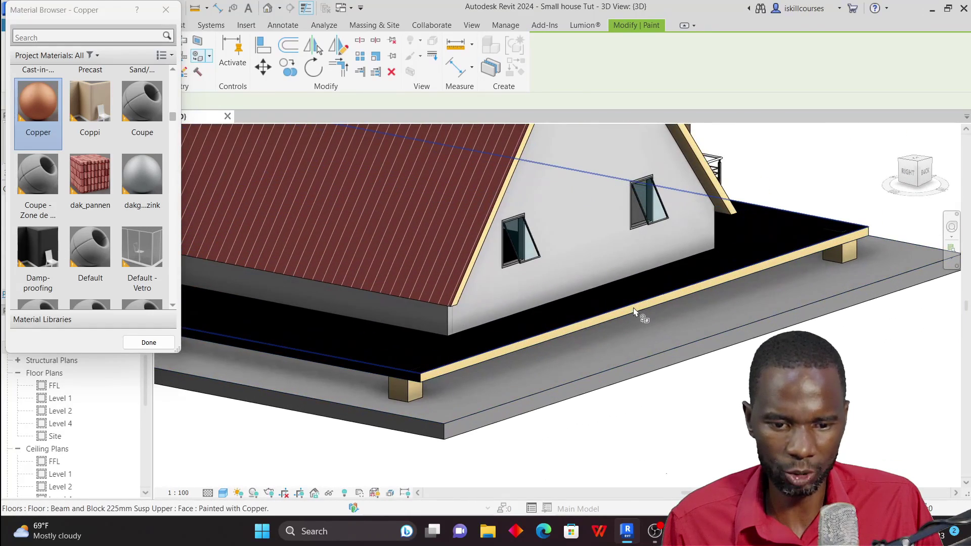
{"action": "scroll", "coordinate": [630, 315], "scroll_direction": "up", "scroll_amount": 2}
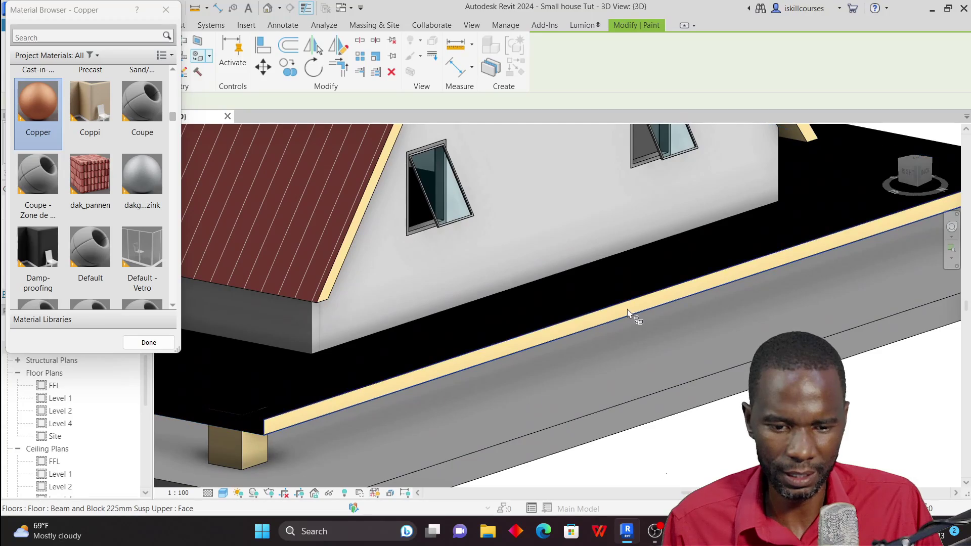
{"action": "scroll", "coordinate": [627, 313], "scroll_direction": "down", "scroll_amount": 5}
Paint the underside of the main roof's front overhang with the Door Handle - Aluminum material.
{"action": "middle_click_drag", "start_coordinate": [763, 271], "coordinate": [407, 282], "text": "shift"}
{"action": "scroll", "coordinate": [648, 318], "scroll_direction": "up", "scroll_amount": 2}
{"action": "scroll", "coordinate": [652, 318], "scroll_direction": "down", "scroll_amount": 2}
{"action": "middle_click_drag", "start_coordinate": [744, 237], "coordinate": [733, 207], "text": "shift"}
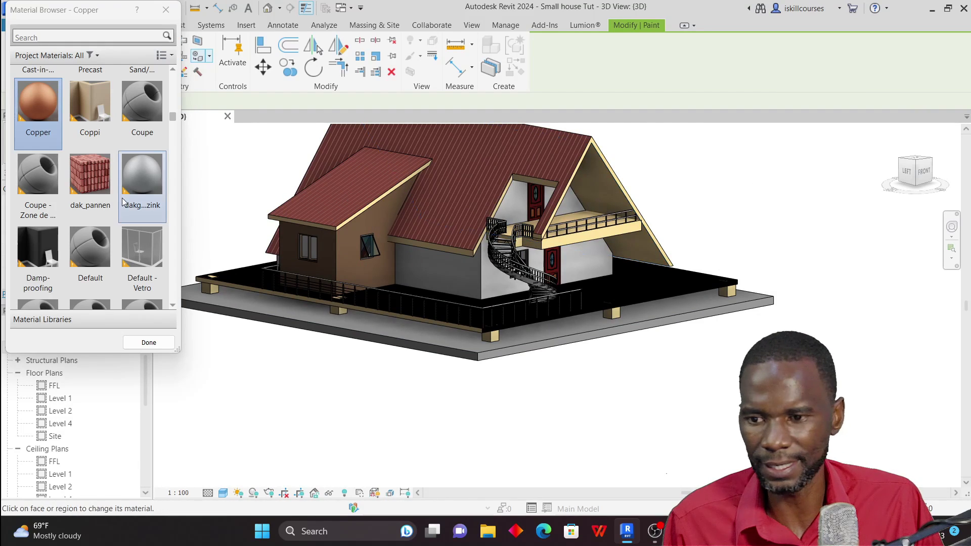
{"action": "scroll", "coordinate": [92, 121], "scroll_direction": "down", "scroll_amount": 5}
{"action": "left_click", "coordinate": [31, 187]}
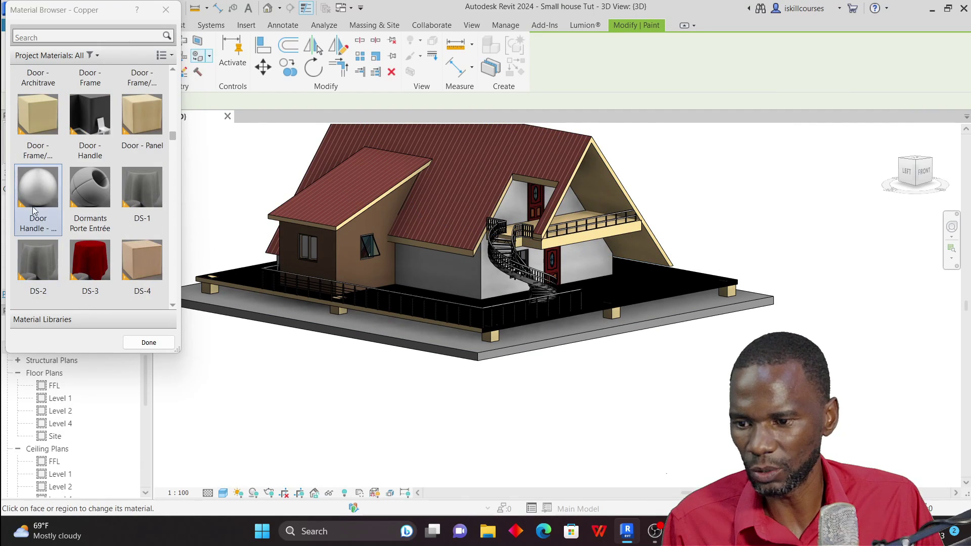
{"action": "left_click", "coordinate": [599, 184]}
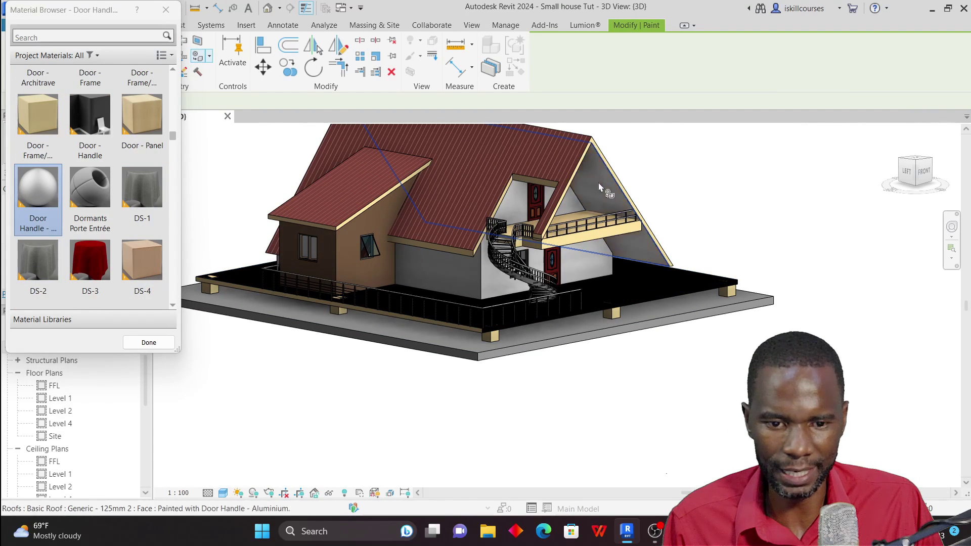
{"action": "scroll", "coordinate": [759, 204], "scroll_direction": "down", "scroll_amount": 2}
{"action": "middle_click_drag", "start_coordinate": [758, 204], "coordinate": [505, 202], "text": "shift"}
{"action": "scroll", "coordinate": [455, 178], "scroll_direction": "up", "scroll_amount": 4}
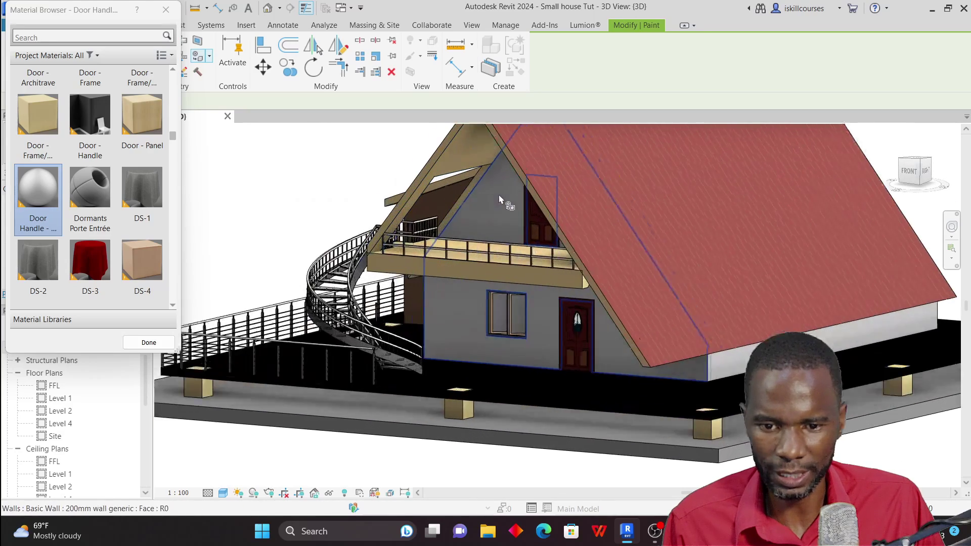
{"action": "scroll", "coordinate": [455, 178], "scroll_direction": "down", "scroll_amount": 5}
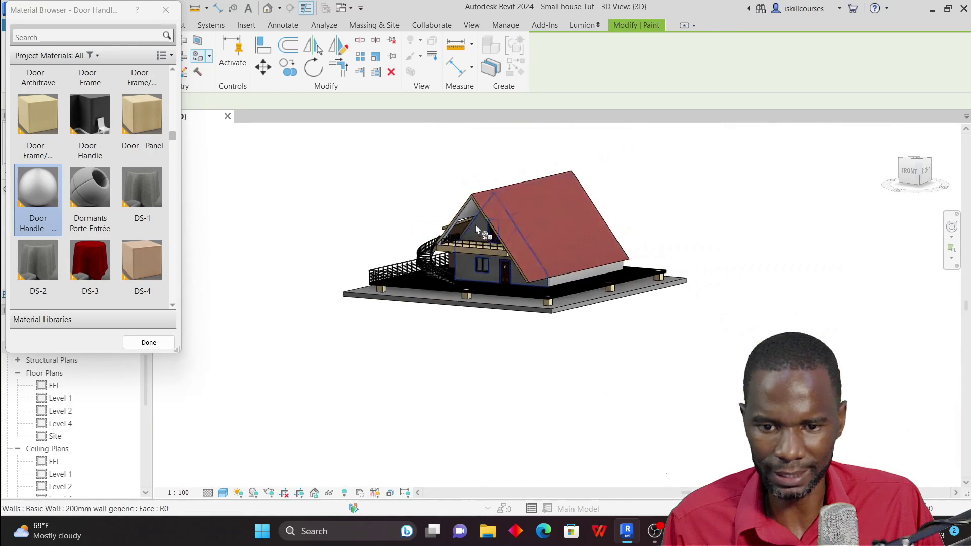
Paint the balcony floor's top face and its long front slab edge with the hout_esdoorn material.
{"action": "middle_click_drag", "start_coordinate": [455, 178], "coordinate": [588, 284], "text": "shift"}
{"action": "scroll", "coordinate": [543, 262], "scroll_direction": "up", "scroll_amount": 5}
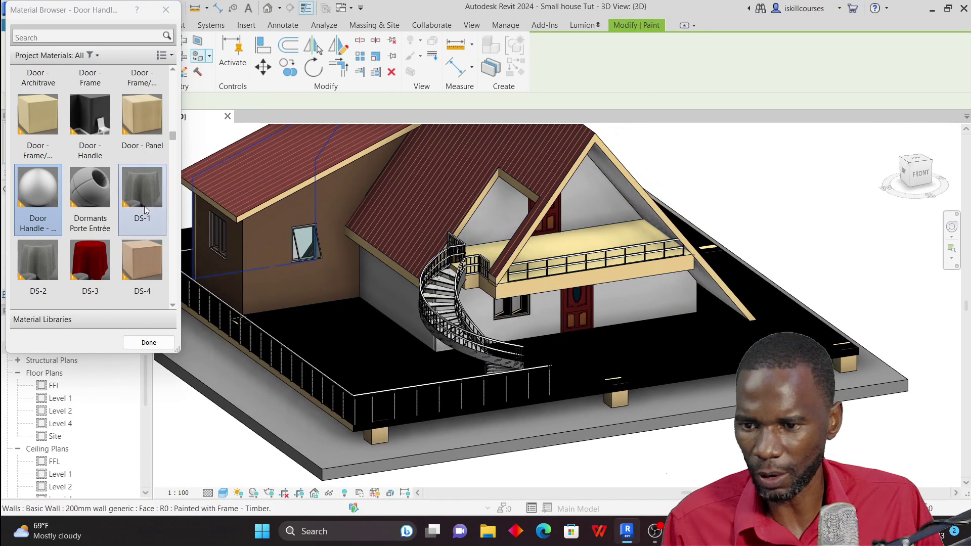
{"action": "scroll", "coordinate": [99, 270], "scroll_direction": "down", "scroll_amount": 5}
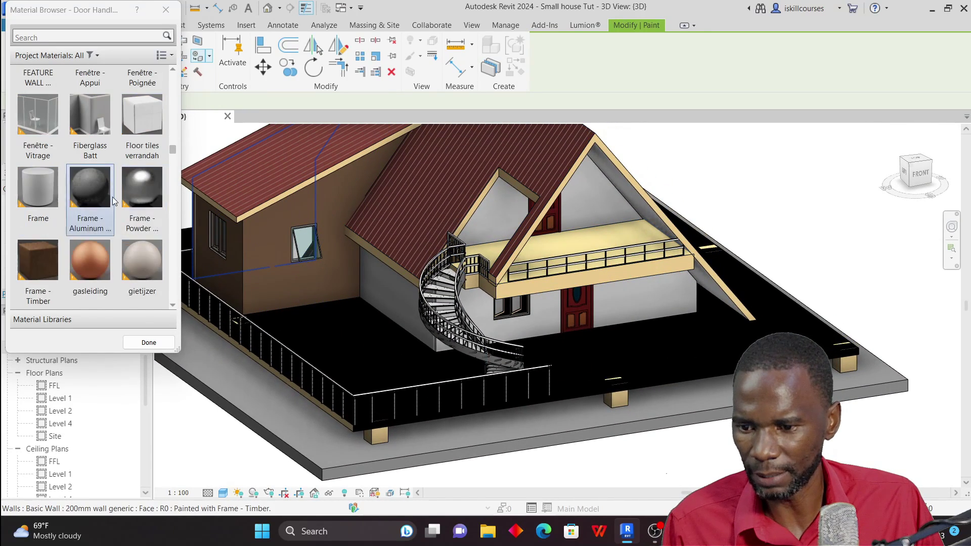
{"action": "left_click", "coordinate": [92, 268]}
{"action": "scroll", "coordinate": [86, 227], "scroll_direction": "down", "scroll_amount": 5}
{"action": "left_click", "coordinate": [38, 260]}
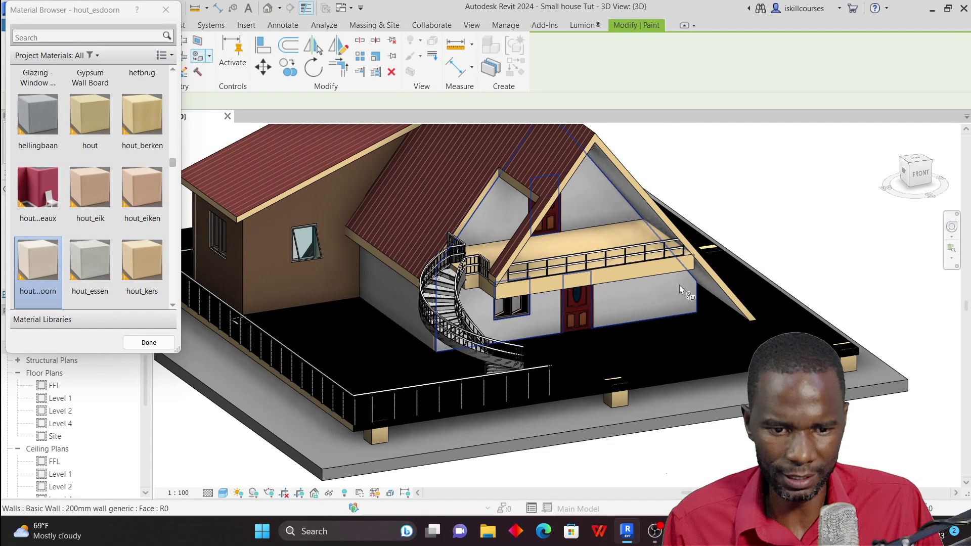
{"action": "scroll", "coordinate": [678, 287], "scroll_direction": "up", "scroll_amount": 2}
{"action": "scroll", "coordinate": [663, 287], "scroll_direction": "up", "scroll_amount": 2}
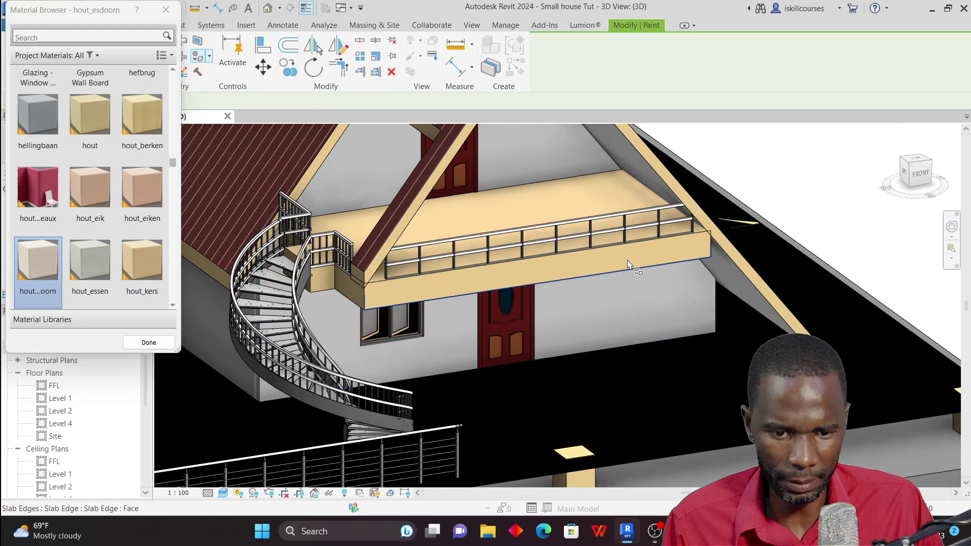
{"action": "scroll", "coordinate": [628, 264], "scroll_direction": "up", "scroll_amount": 2}
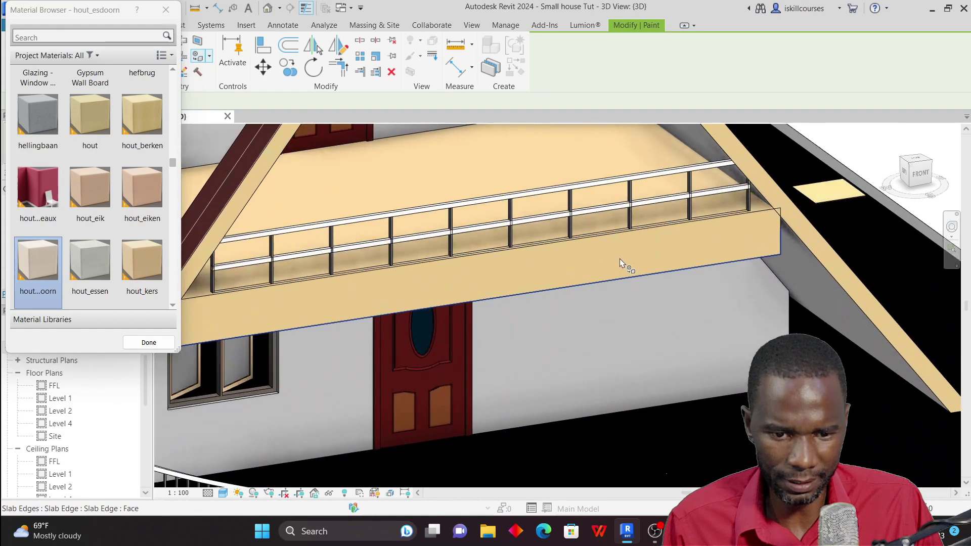
{"action": "left_click", "coordinate": [745, 237]}
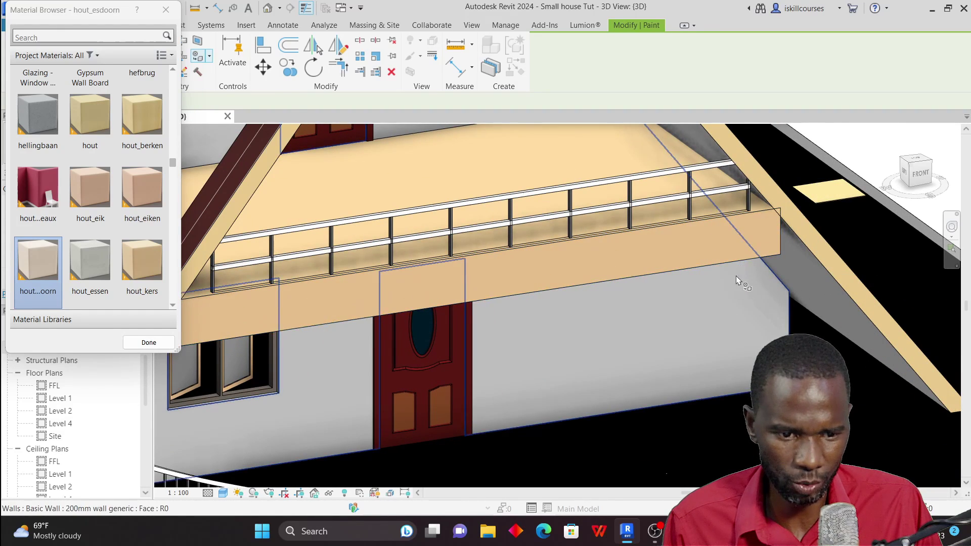
Paint the balcony slab edge faces beside the spiral staircase with hout_esdoorn.
{"action": "scroll", "coordinate": [736, 275], "scroll_direction": "down", "scroll_amount": 10}
{"action": "scroll", "coordinate": [592, 293], "scroll_direction": "up", "scroll_amount": 5}
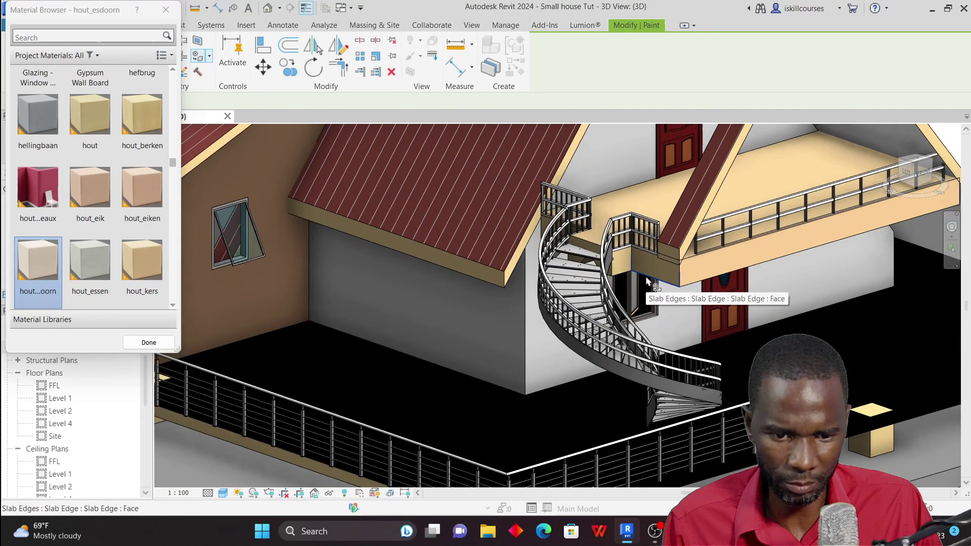
{"action": "scroll", "coordinate": [646, 261], "scroll_direction": "up", "scroll_amount": 2}
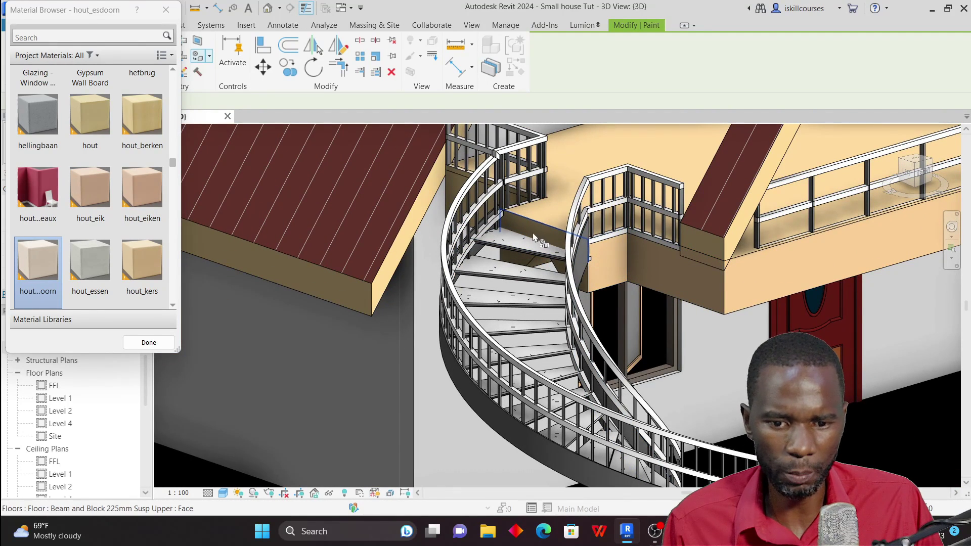
{"action": "scroll", "coordinate": [513, 261], "scroll_direction": "down", "scroll_amount": 5}
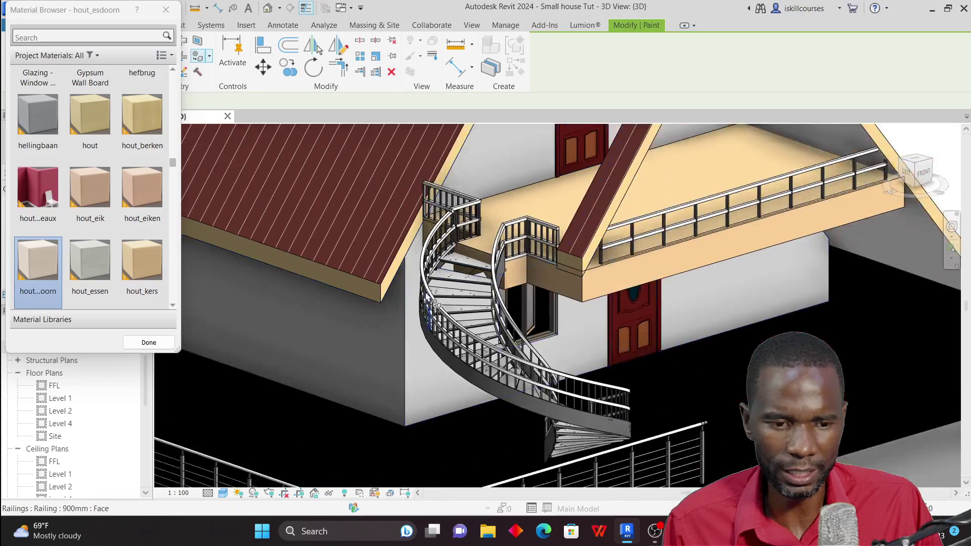
Examine the terrace floor's edge on the house's left side and browse the project materials for further finishes.
{"action": "middle_click_drag", "start_coordinate": [617, 260], "coordinate": [666, 219], "text": "shift"}
{"action": "scroll", "coordinate": [624, 248], "scroll_direction": "down", "scroll_amount": 2}
{"action": "scroll", "coordinate": [457, 344], "scroll_direction": "up", "scroll_amount": 3}
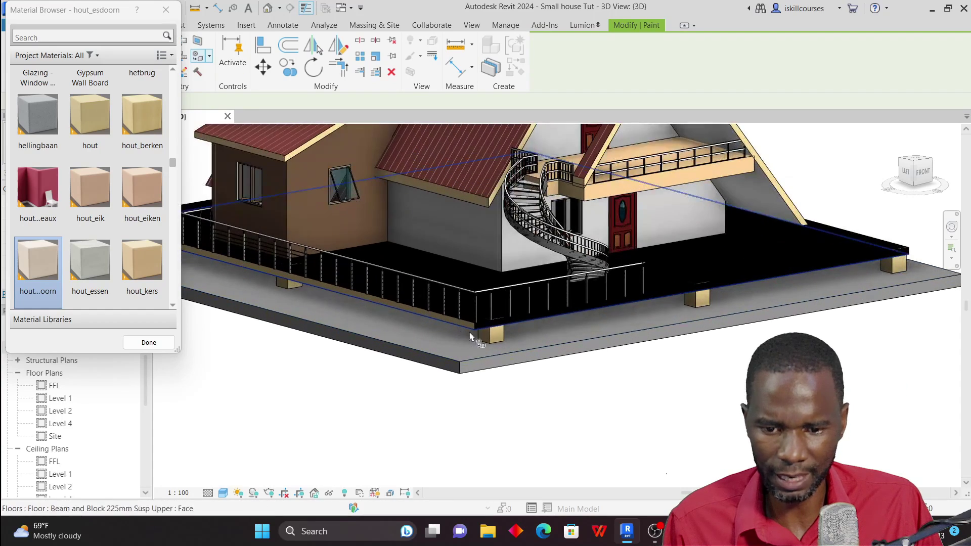
{"action": "scroll", "coordinate": [429, 319], "scroll_direction": "up", "scroll_amount": 5}
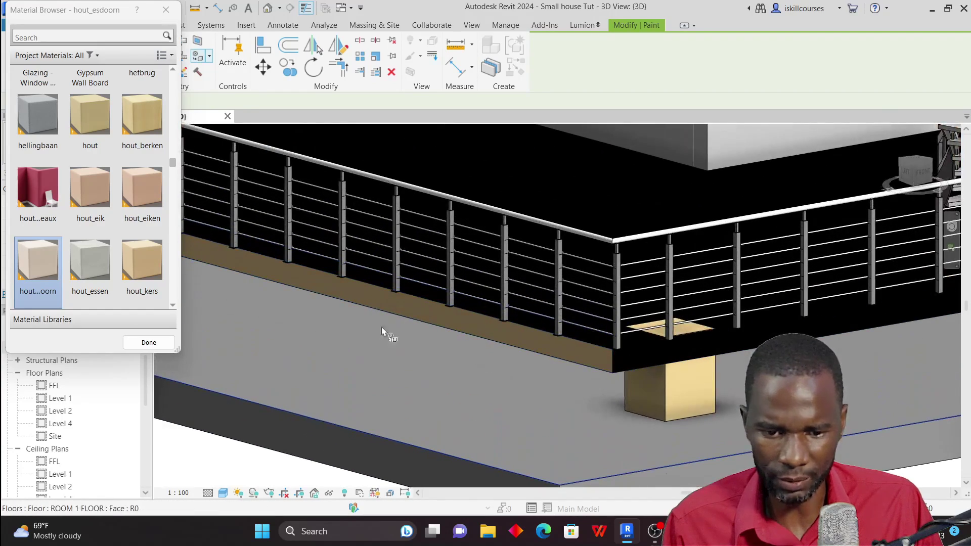
{"action": "scroll", "coordinate": [528, 353], "scroll_direction": "down", "scroll_amount": 4}
{"action": "scroll", "coordinate": [108, 208], "scroll_direction": "down", "scroll_amount": 6}
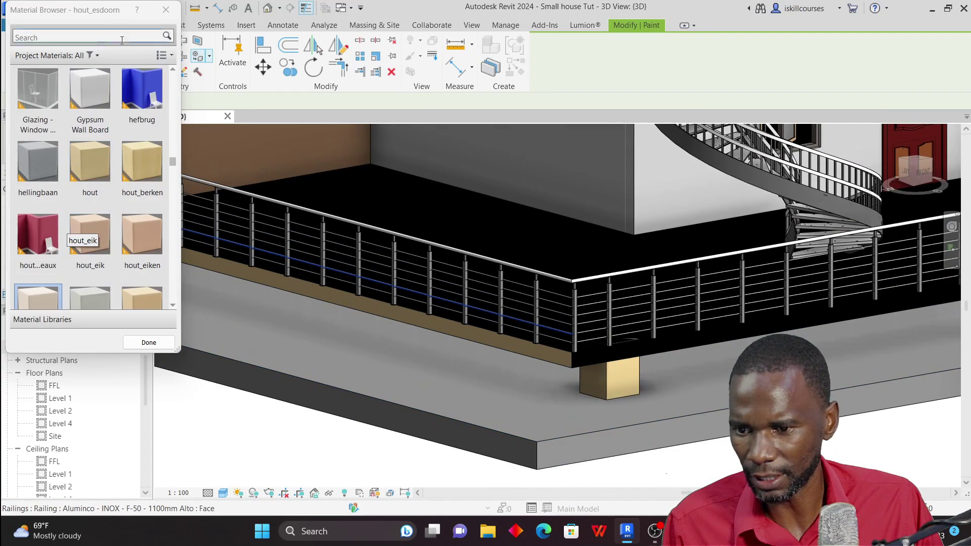
{"action": "scroll", "coordinate": [126, 162], "scroll_direction": "up", "scroll_amount": 8}
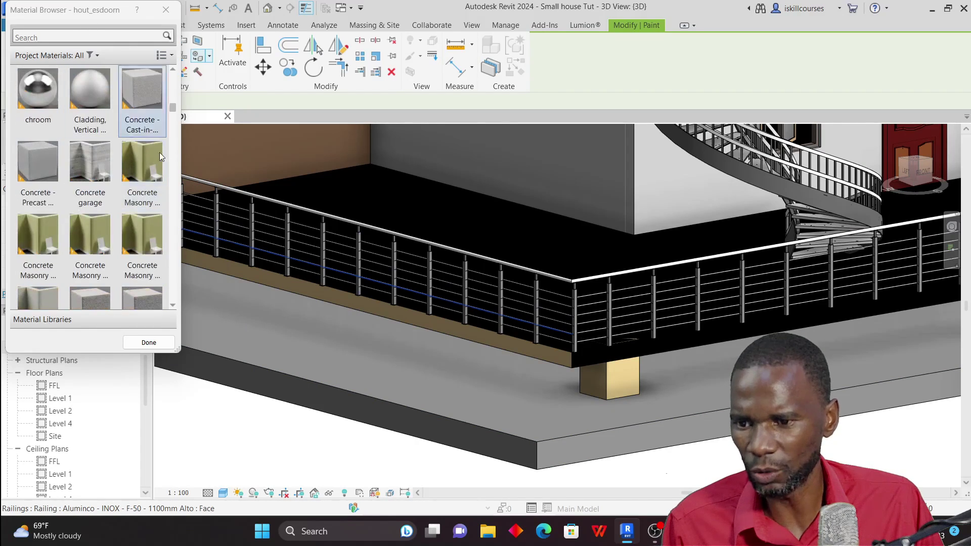
{"action": "scroll", "coordinate": [566, 331], "scroll_direction": "down", "scroll_amount": 4}
{"action": "scroll", "coordinate": [566, 332], "scroll_direction": "down", "scroll_amount": 4}
{"action": "scroll", "coordinate": [617, 311], "scroll_direction": "up", "scroll_amount": 3}
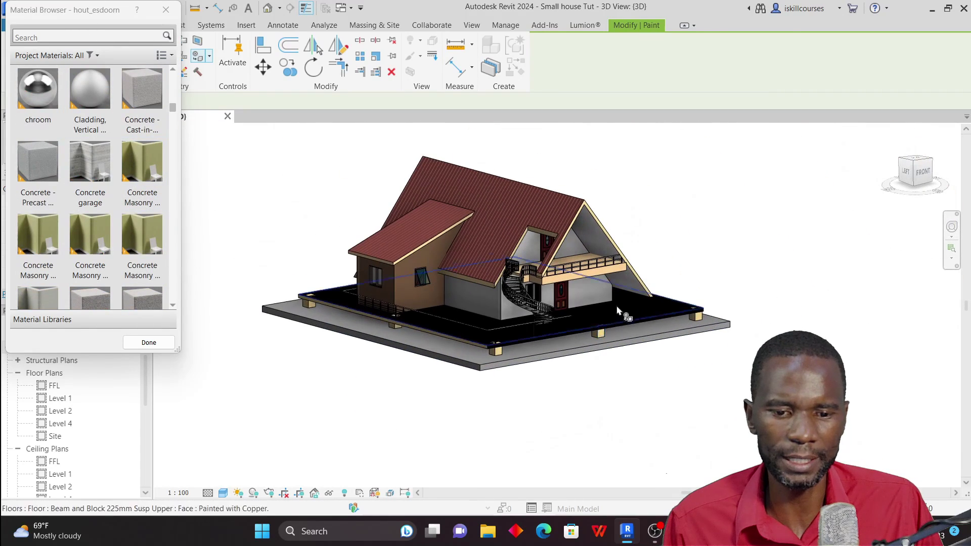
{"action": "scroll", "coordinate": [443, 310], "scroll_direction": "up", "scroll_amount": 2}
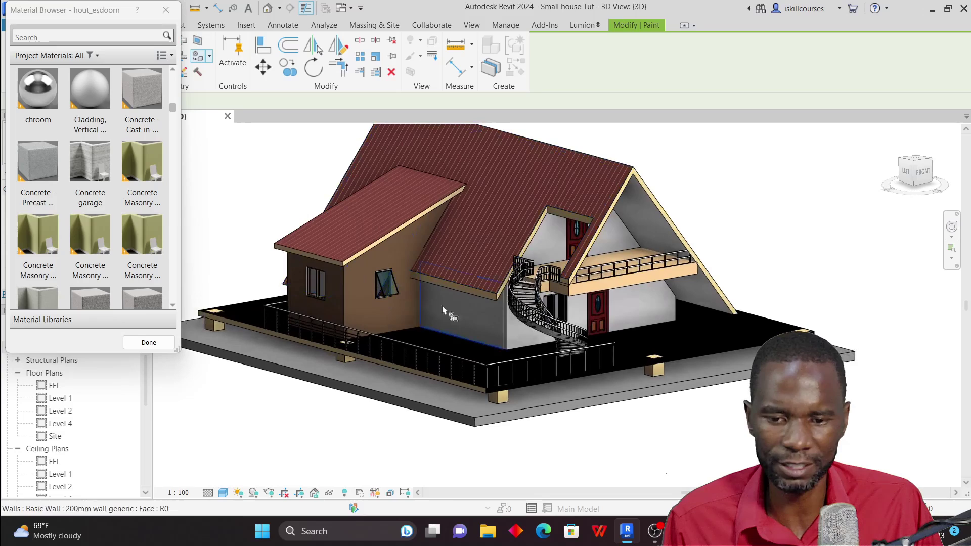
Paint the sloping front edge and the lower eave edge of the side extension's roof with the hellingbaan material.
{"action": "scroll", "coordinate": [92, 152], "scroll_direction": "down", "scroll_amount": 10}
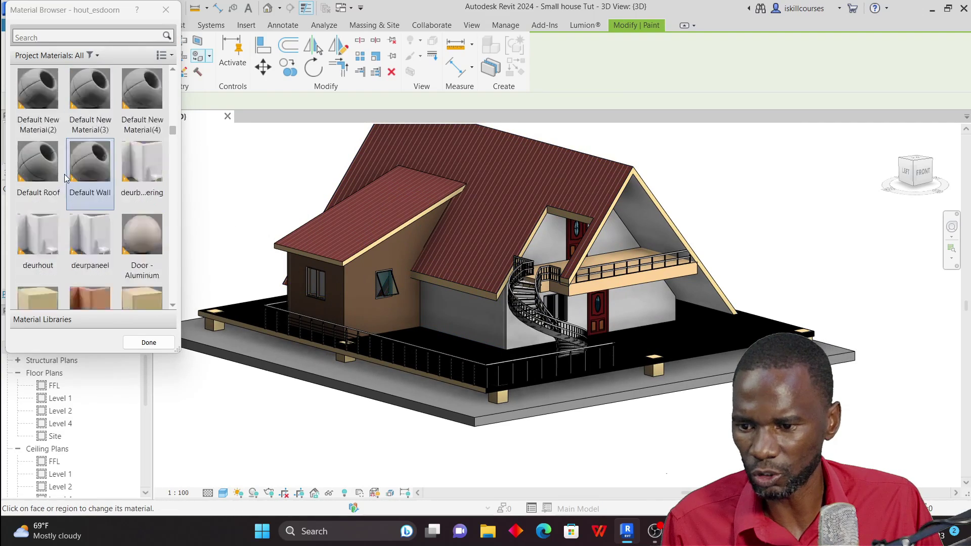
{"action": "left_click", "coordinate": [92, 191]}
{"action": "scroll", "coordinate": [492, 272], "scroll_direction": "up", "scroll_amount": 4}
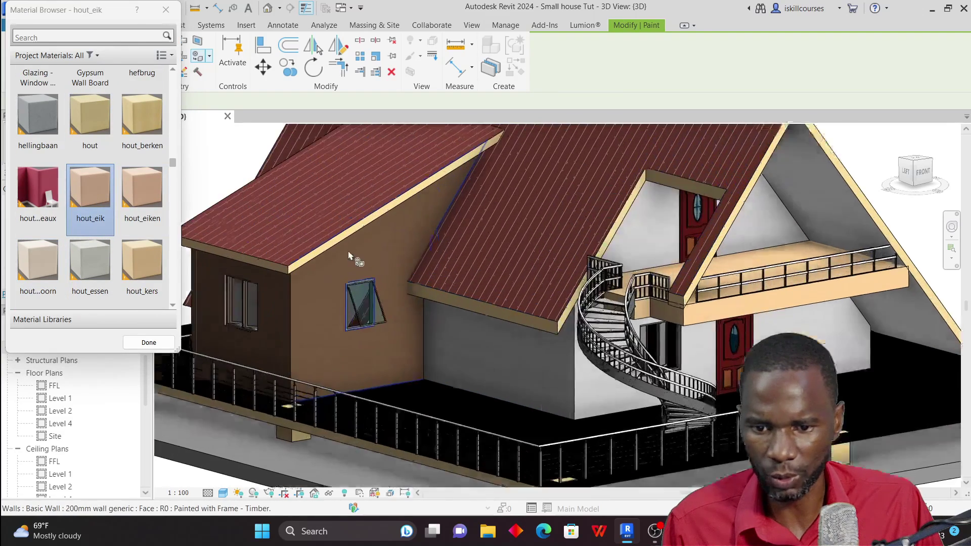
{"action": "scroll", "coordinate": [412, 270], "scroll_direction": "up", "scroll_amount": 3}
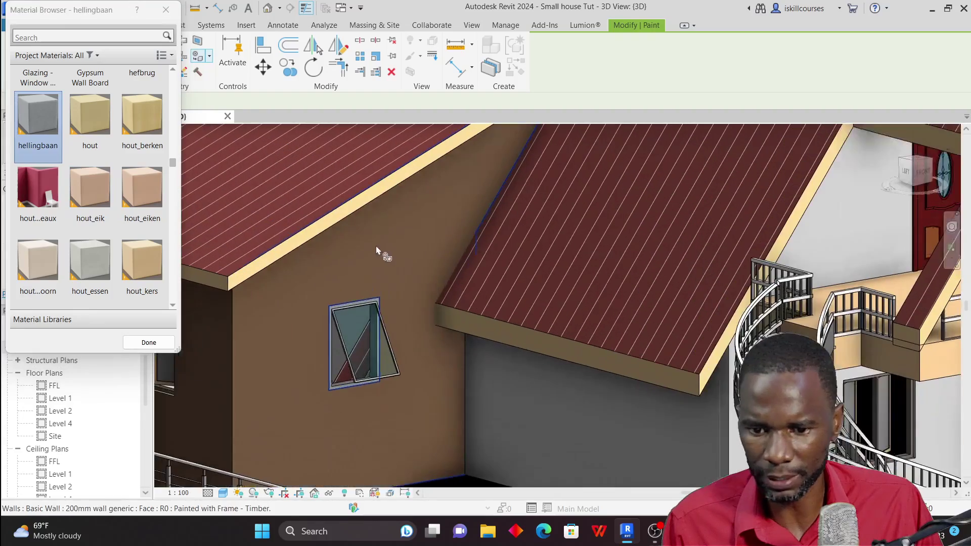
{"action": "scroll", "coordinate": [357, 208], "scroll_direction": "up", "scroll_amount": 1}
{"action": "left_click", "coordinate": [358, 208]}
{"action": "scroll", "coordinate": [293, 293], "scroll_direction": "down", "scroll_amount": 3}
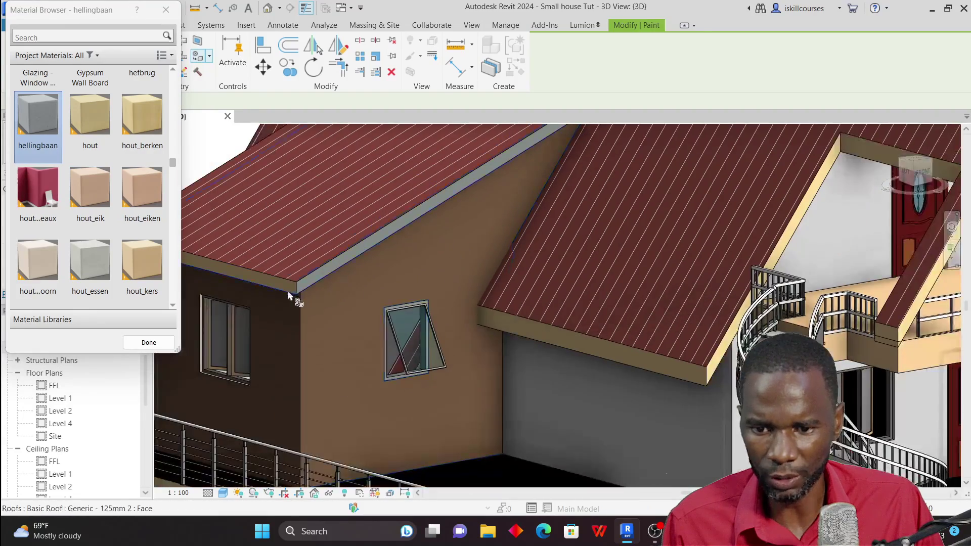
{"action": "scroll", "coordinate": [286, 290], "scroll_direction": "up", "scroll_amount": 3}
{"action": "left_click", "coordinate": [283, 284]}
{"action": "scroll", "coordinate": [357, 287], "scroll_direction": "down", "scroll_amount": 3}
Paint the main roof's left eave edge and the sloping edges around the staircase opening with hellingbaan.
{"action": "scroll", "coordinate": [572, 335], "scroll_direction": "up", "scroll_amount": 3}
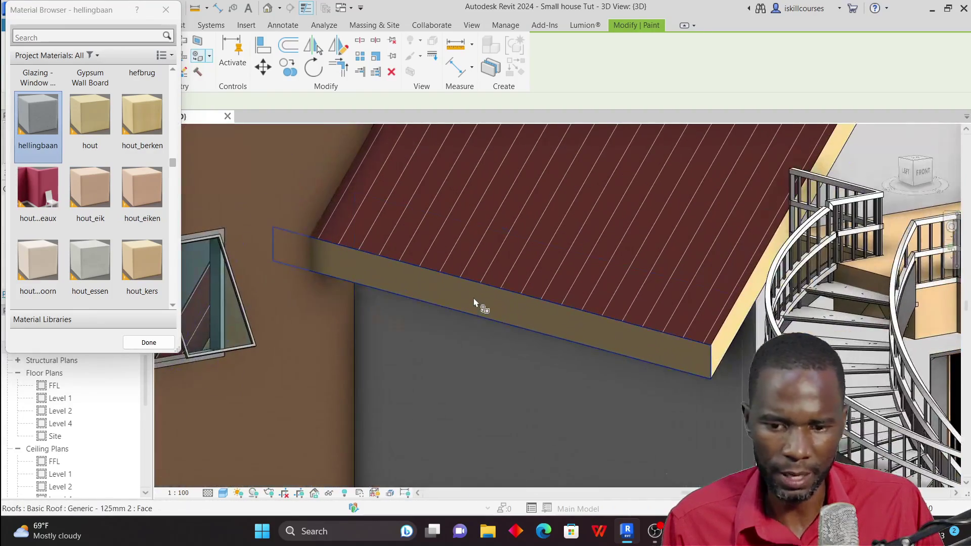
{"action": "left_click", "coordinate": [475, 299]}
{"action": "scroll", "coordinate": [363, 313], "scroll_direction": "down", "scroll_amount": 3}
{"action": "scroll", "coordinate": [646, 199], "scroll_direction": "up", "scroll_amount": 3}
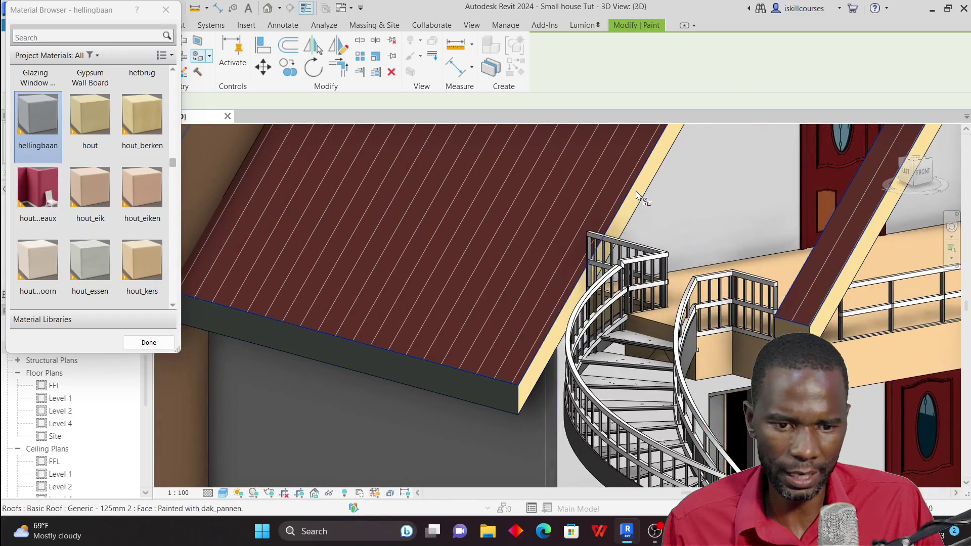
{"action": "scroll", "coordinate": [640, 196], "scroll_direction": "up", "scroll_amount": 2}
{"action": "scroll", "coordinate": [639, 197], "scroll_direction": "down", "scroll_amount": 4}
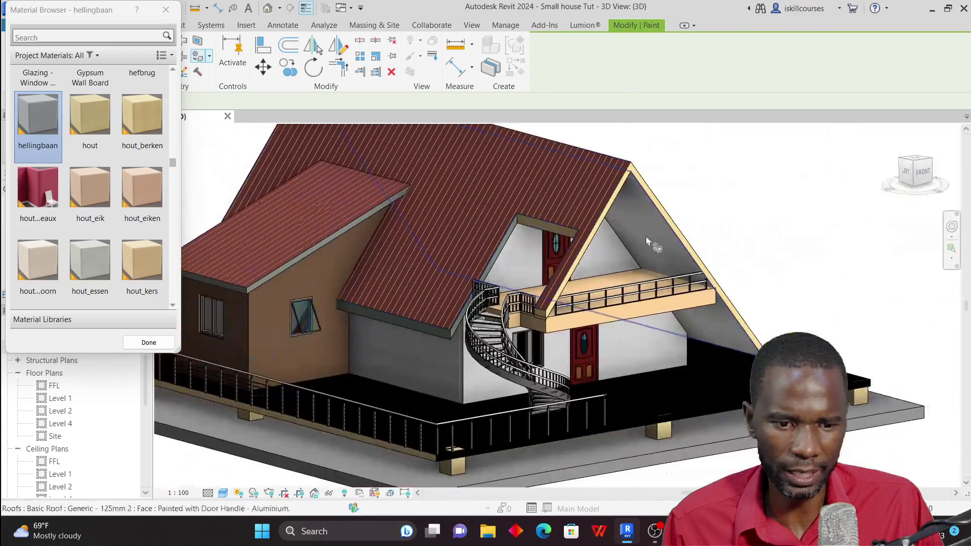
Paint the end face of the narrow roof strip above the balcony and the front gable edges with hellingbaan.
{"action": "scroll", "coordinate": [474, 229], "scroll_direction": "up", "scroll_amount": 4}
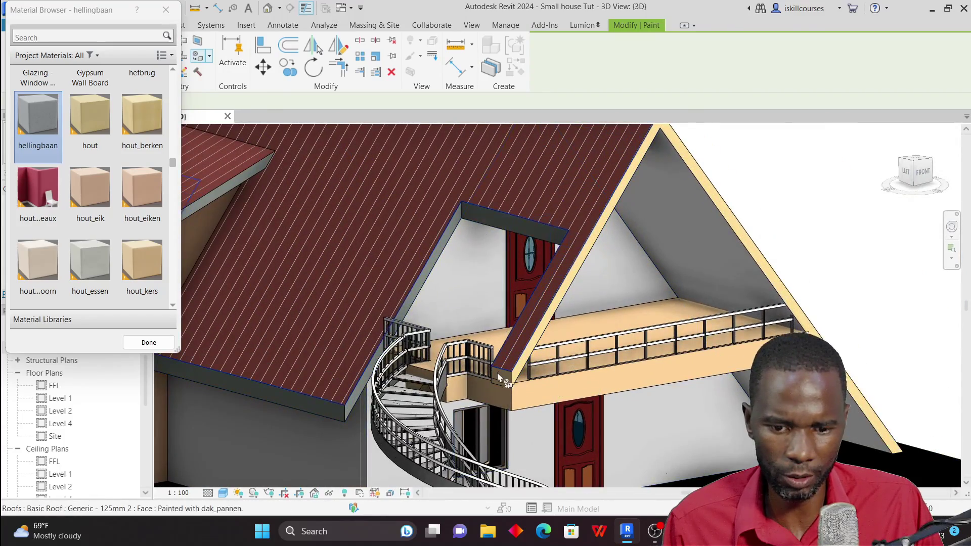
{"action": "scroll", "coordinate": [499, 377], "scroll_direction": "up", "scroll_amount": 3}
{"action": "left_click", "coordinate": [512, 373]}
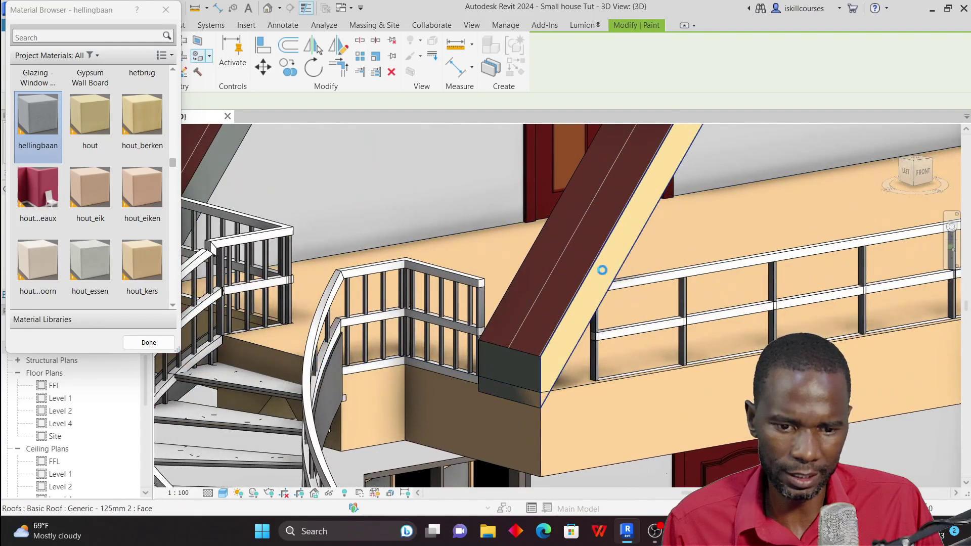
{"action": "scroll", "coordinate": [602, 270], "scroll_direction": "down", "scroll_amount": 6}
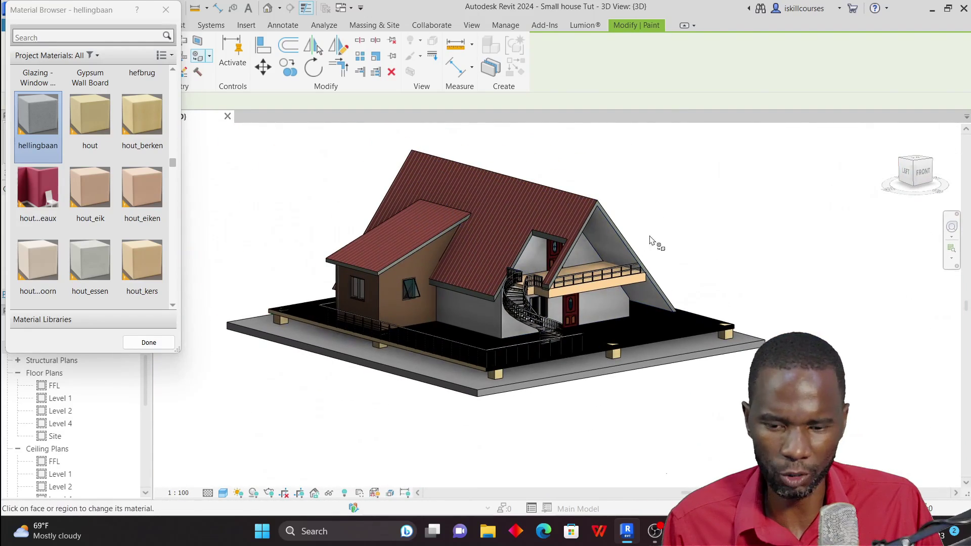
Paint the main roof's rear gable edges and the rear sloping edge of the side extension's roof with hellingbaan.
{"action": "middle_click_drag", "start_coordinate": [473, 226], "coordinate": [400, 213], "text": "shift"}
{"action": "scroll", "coordinate": [395, 212], "scroll_direction": "up", "scroll_amount": 6}
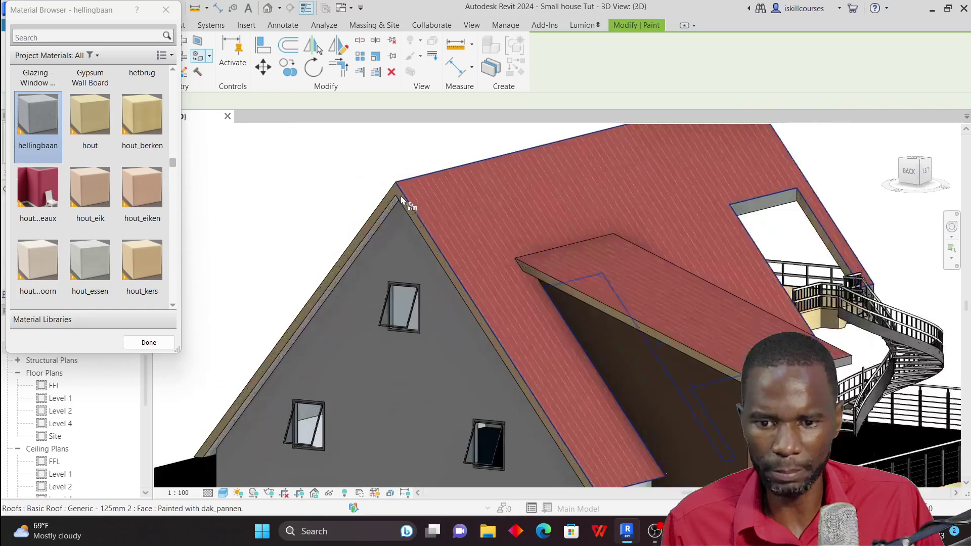
{"action": "scroll", "coordinate": [415, 192], "scroll_direction": "down", "scroll_amount": 6}
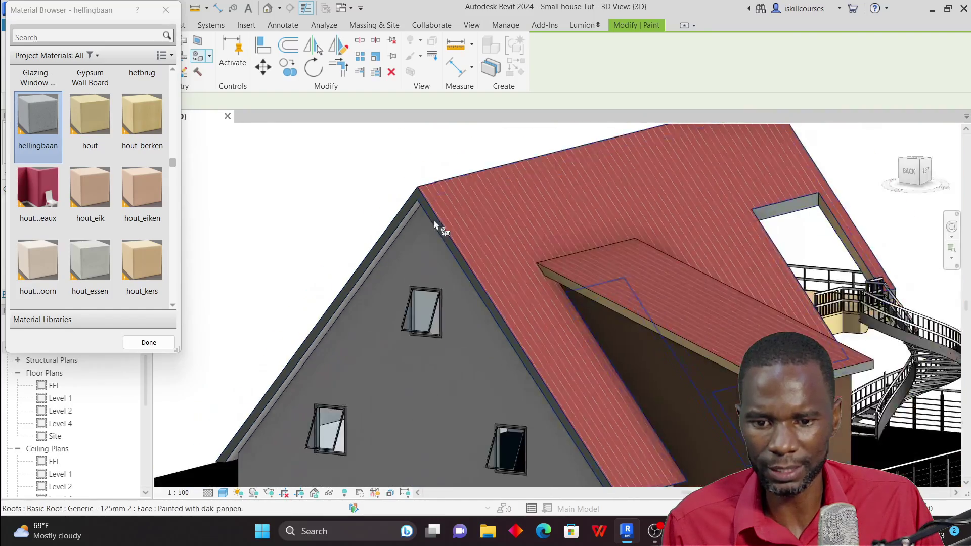
{"action": "scroll", "coordinate": [641, 319], "scroll_direction": "up", "scroll_amount": 5}
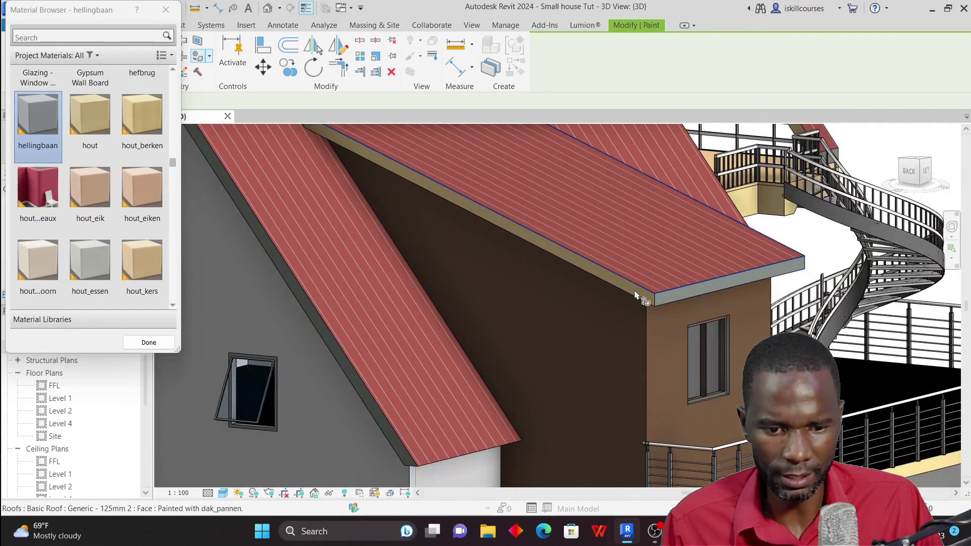
{"action": "scroll", "coordinate": [635, 293], "scroll_direction": "up", "scroll_amount": 2}
{"action": "scroll", "coordinate": [631, 288], "scroll_direction": "down", "scroll_amount": 8}
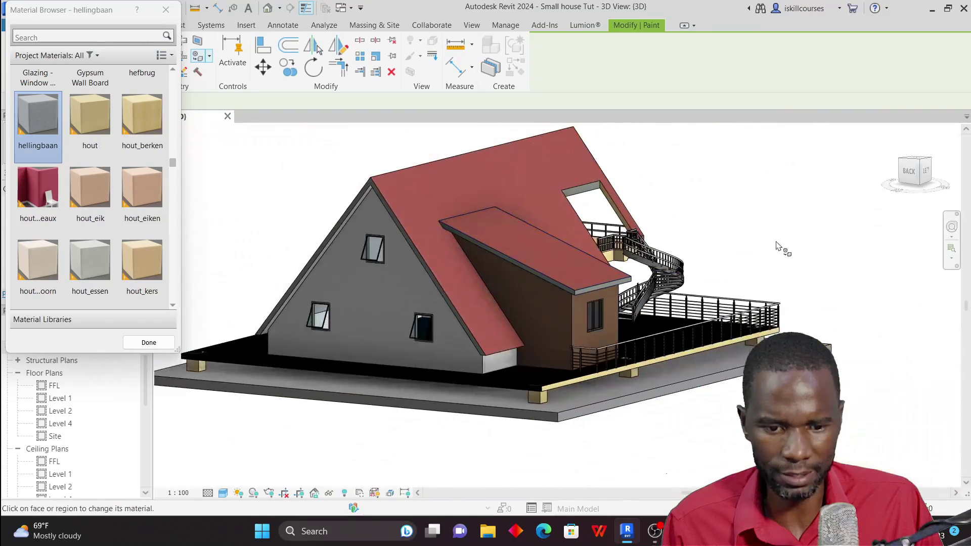
End the painting by closing the material browser and switch to the Lumion scene with the live-synced house.
{"action": "middle_click_drag", "start_coordinate": [781, 245], "coordinate": [532, 260], "text": "shift"}
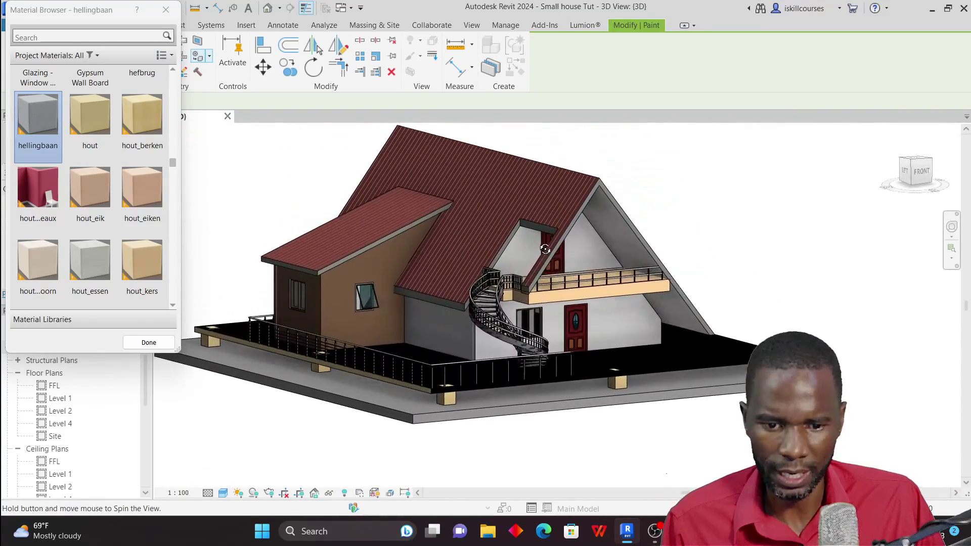
{"action": "scroll", "coordinate": [467, 308], "scroll_direction": "up", "scroll_amount": 2}
{"action": "scroll", "coordinate": [513, 308], "scroll_direction": "down", "scroll_amount": 2}
{"action": "scroll", "coordinate": [515, 309], "scroll_direction": "down", "scroll_amount": 2}
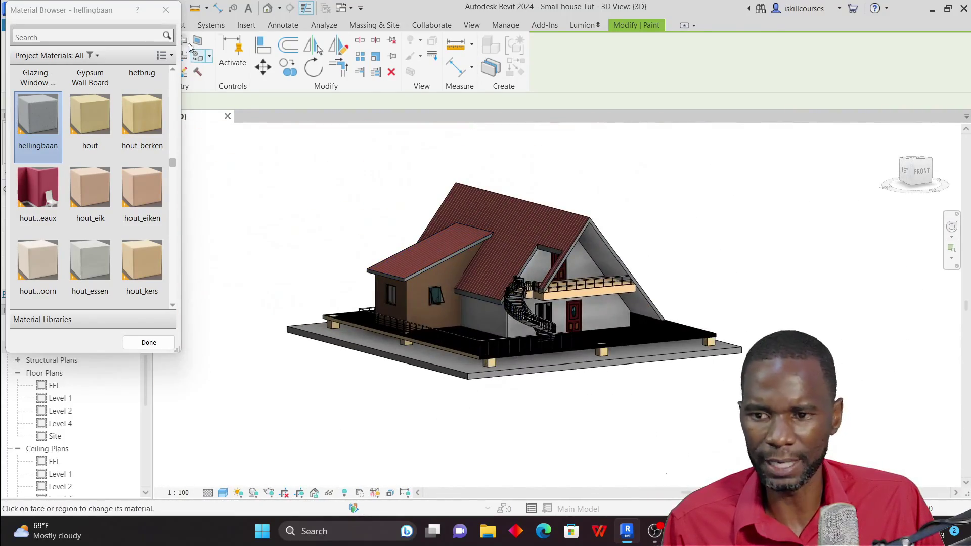
{"action": "left_click", "coordinate": [166, 10]}
{"action": "left_click", "coordinate": [586, 25]}
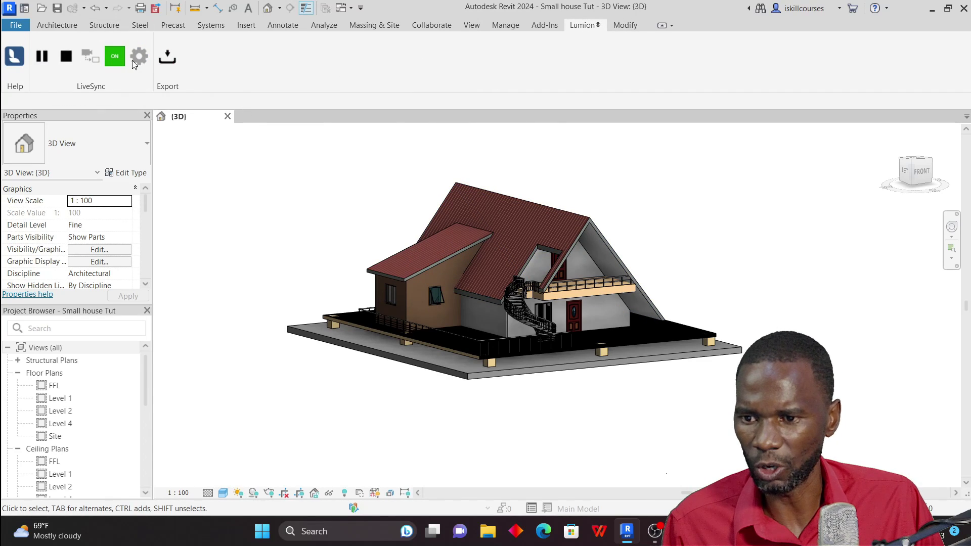
{"action": "scroll", "coordinate": [573, 278], "scroll_direction": "up", "scroll_amount": 2}
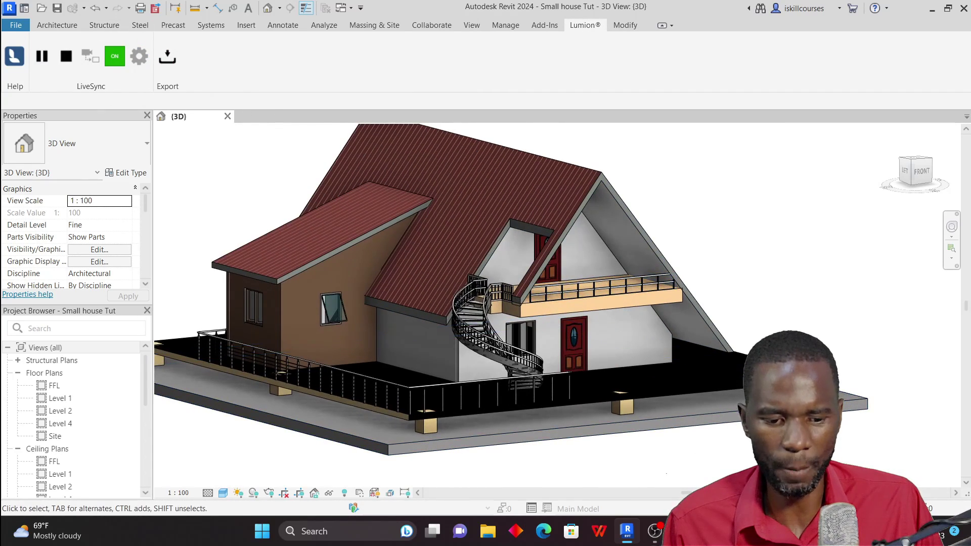
{"action": "left_click", "coordinate": [682, 531]}
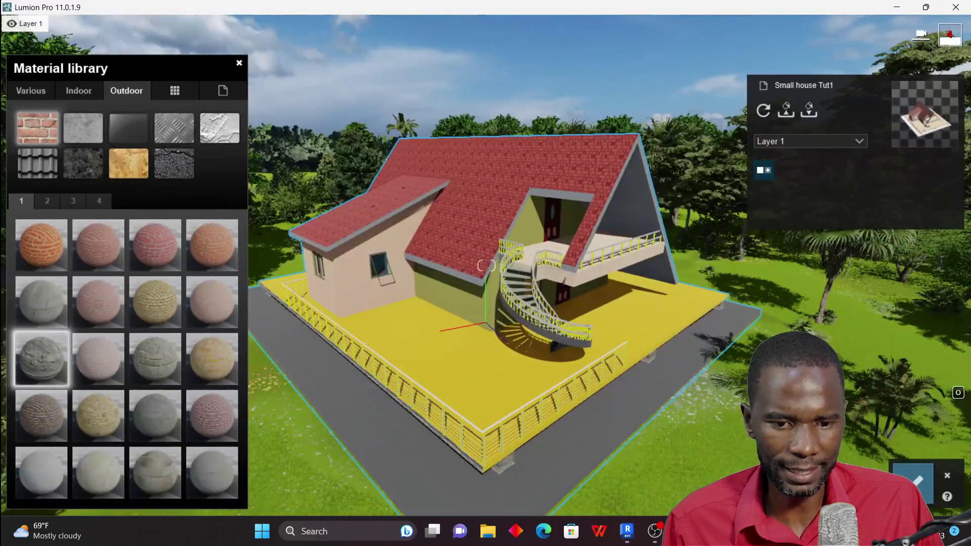
Examine the house's roof edges, balcony, staircase and terrace in Lumion from near and far and from a lower angle.
{"action": "scroll", "coordinate": [596, 385], "scroll_direction": "up", "scroll_amount": 3}
{"action": "scroll", "coordinate": [492, 251], "scroll_direction": "down", "scroll_amount": 2}
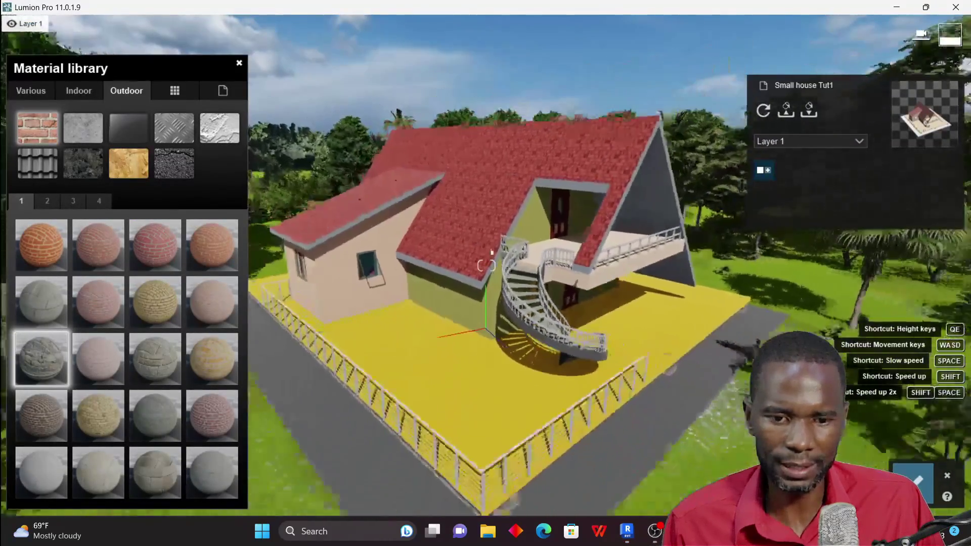
{"action": "scroll", "coordinate": [468, 183], "scroll_direction": "down", "scroll_amount": 3}
{"action": "scroll", "coordinate": [501, 227], "scroll_direction": "up", "scroll_amount": 3}
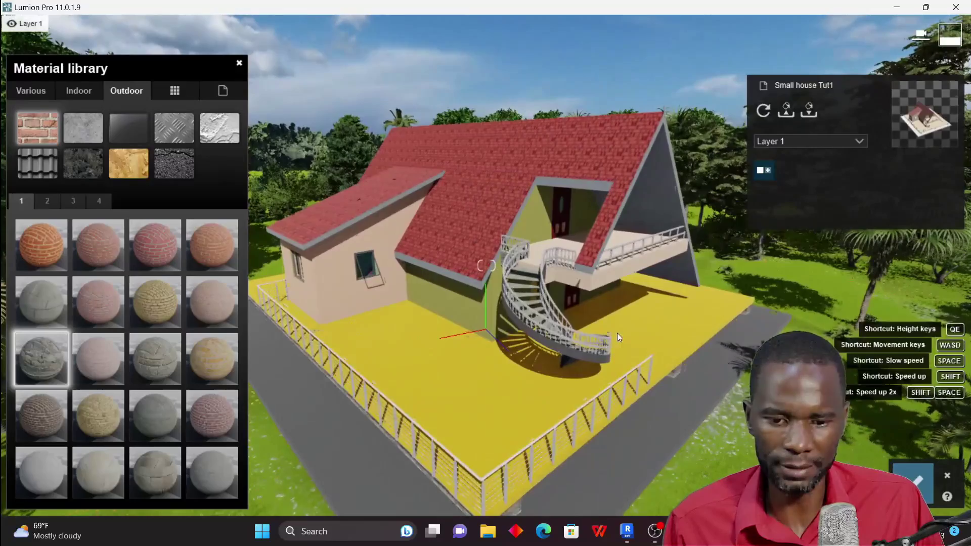
{"action": "left_click", "coordinate": [638, 362]}
{"action": "right_click_drag", "start_coordinate": [639, 362], "coordinate": [577, 360]}
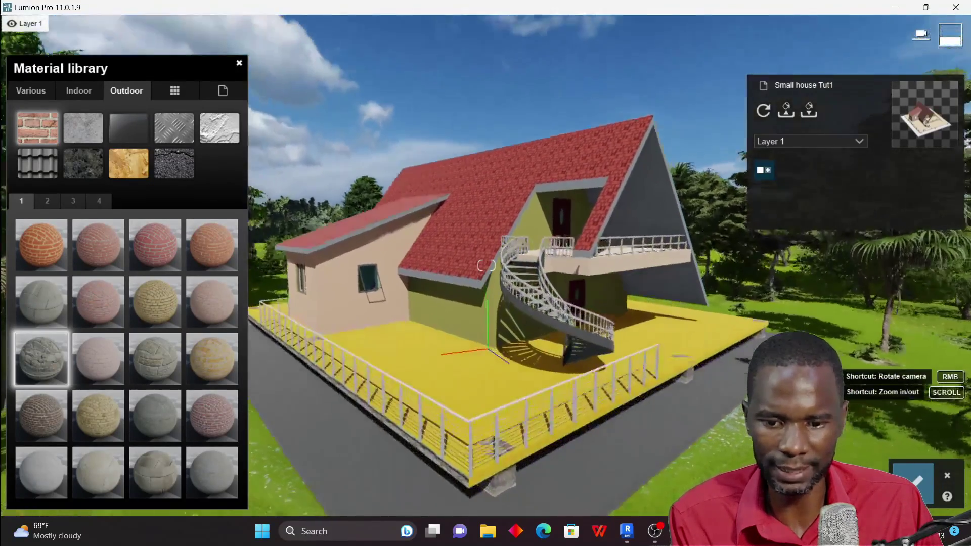
{"action": "right_click_drag", "start_coordinate": [680, 357], "coordinate": [609, 342]}
{"action": "key", "text": "s"}
{"action": "key", "text": "w"}
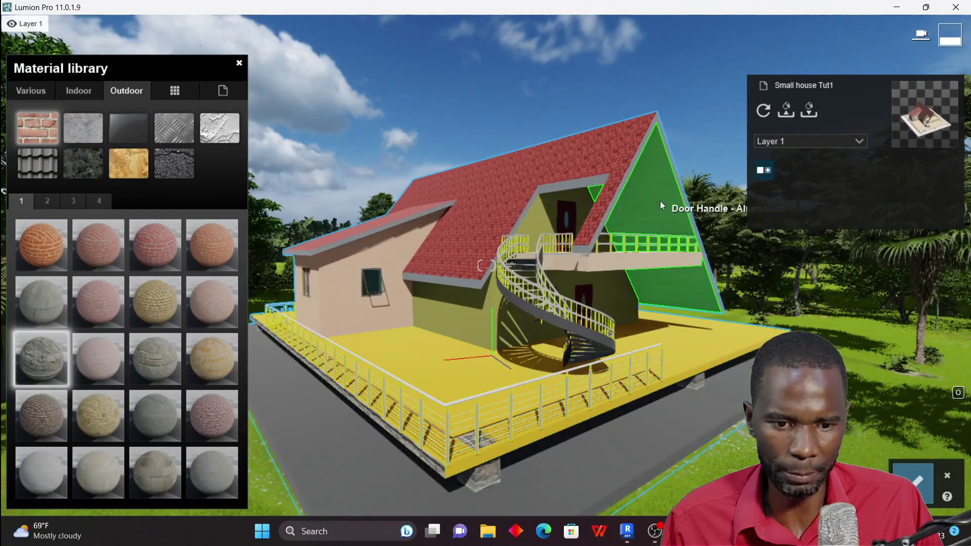
{"action": "key", "text": "s"}
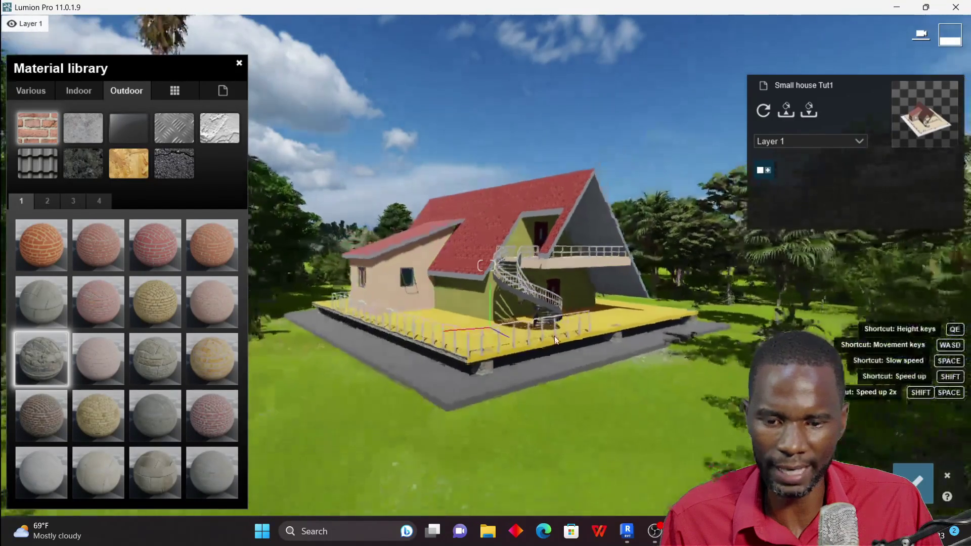
{"action": "key", "text": "w"}
{"action": "scroll", "coordinate": [475, 234], "scroll_direction": "down", "scroll_amount": 1}
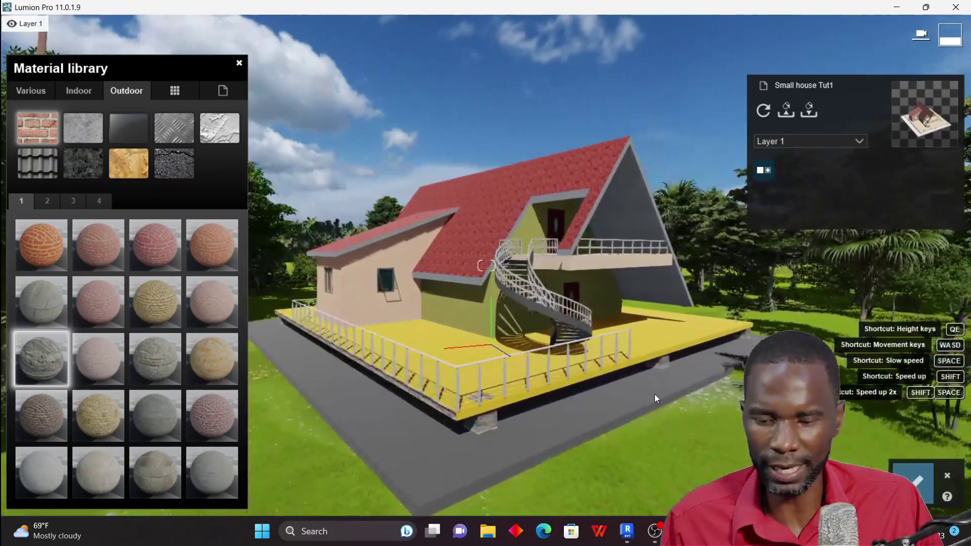
{"action": "scroll", "coordinate": [654, 393], "scroll_direction": "up", "scroll_amount": 2}
{"action": "scroll", "coordinate": [401, 257], "scroll_direction": "down", "scroll_amount": 2}
Apply a dark grey Poliigon wood from the indoor wood materials to the terrace's support blocks.
{"action": "left_click", "coordinate": [449, 323]}
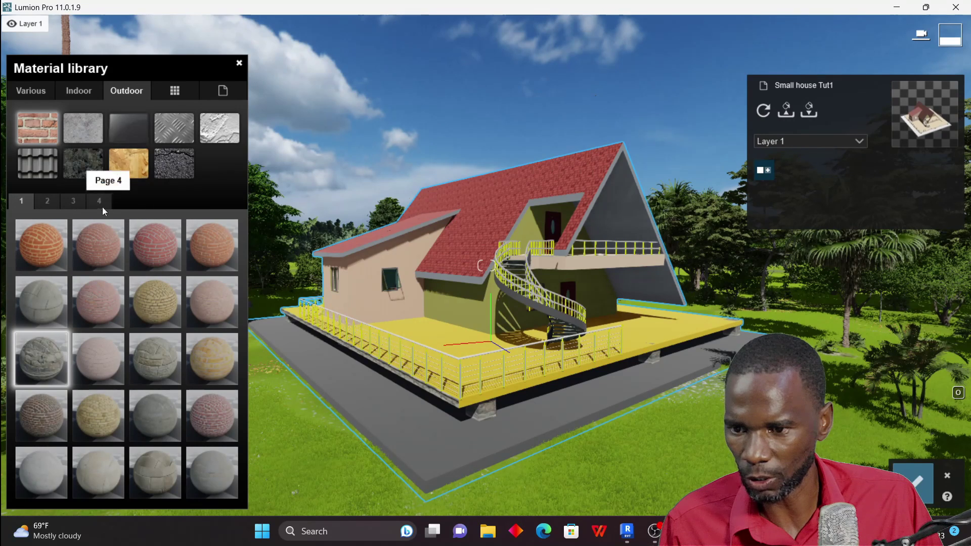
{"action": "left_click", "coordinate": [82, 91]}
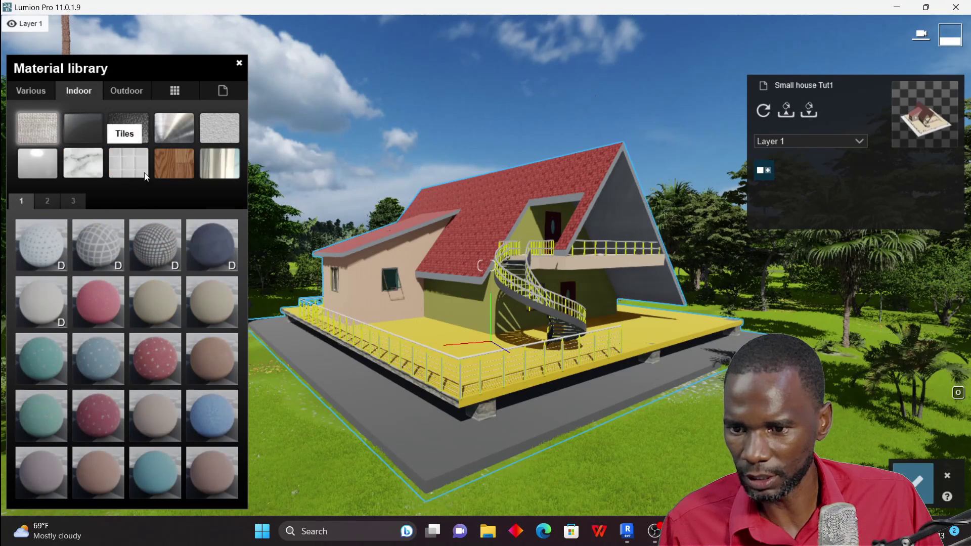
{"action": "left_click", "coordinate": [173, 165]}
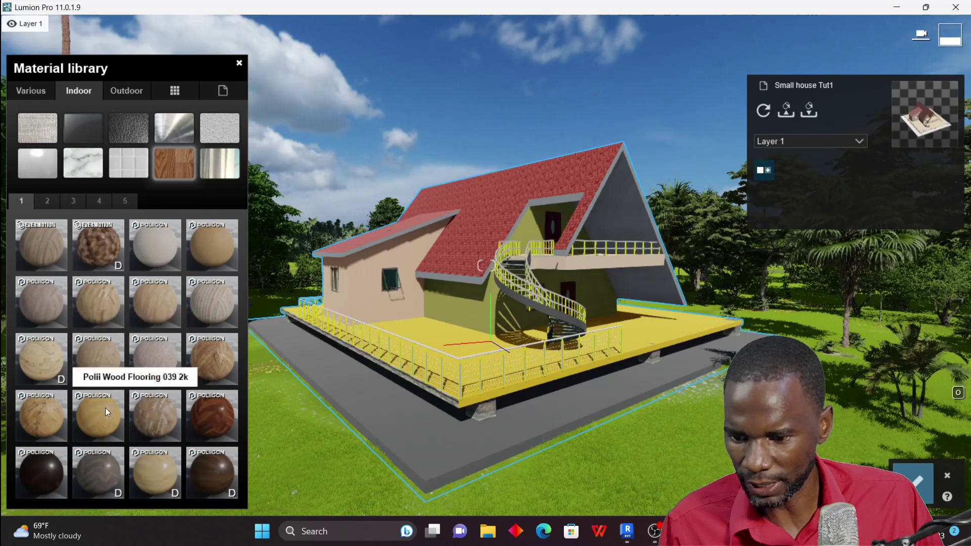
{"action": "left_click", "coordinate": [109, 475]}
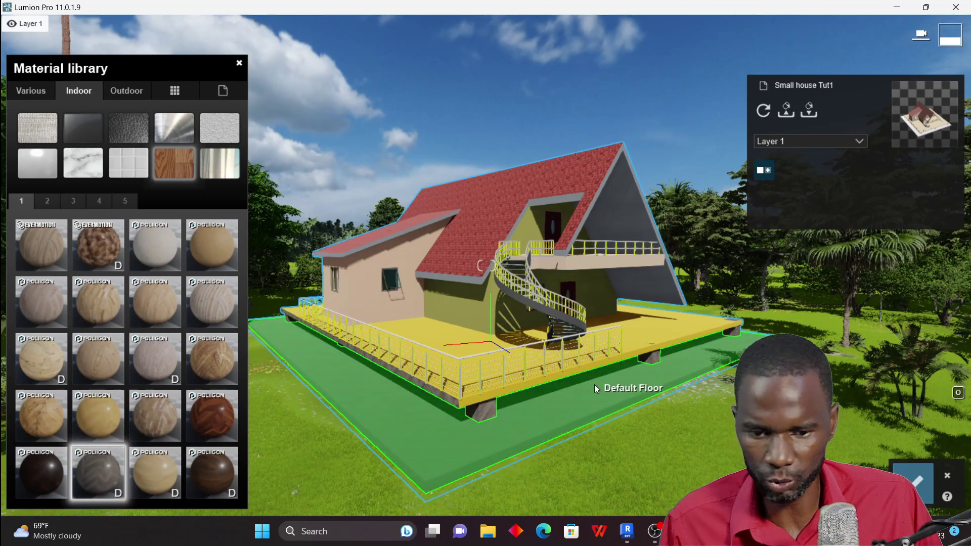
Select the yellow terrace floor's material and give it Polii Wood Planks 22 2k from the outdoor wood materials.
{"action": "key", "text": "w"}
{"action": "scroll", "coordinate": [653, 337], "scroll_direction": "down", "scroll_amount": 5}
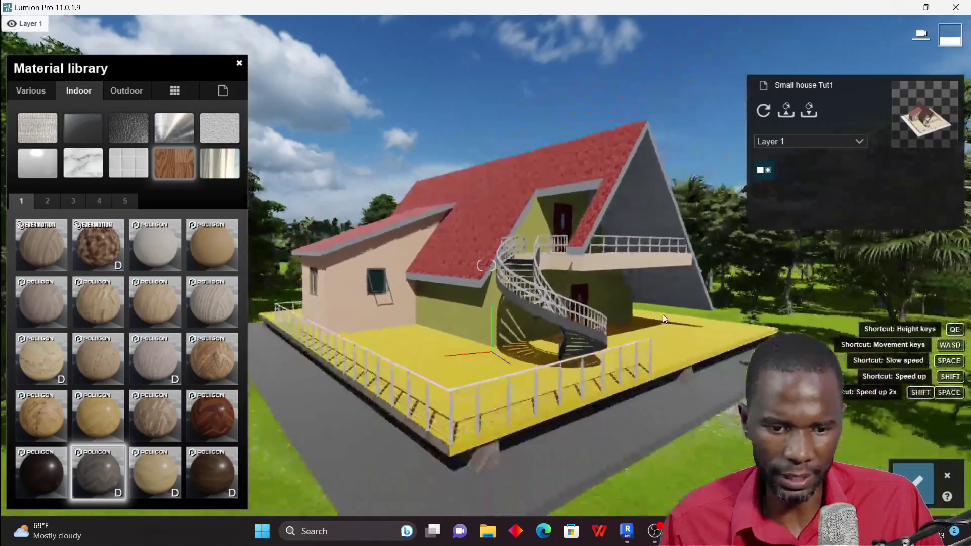
{"action": "left_click", "coordinate": [686, 348]}
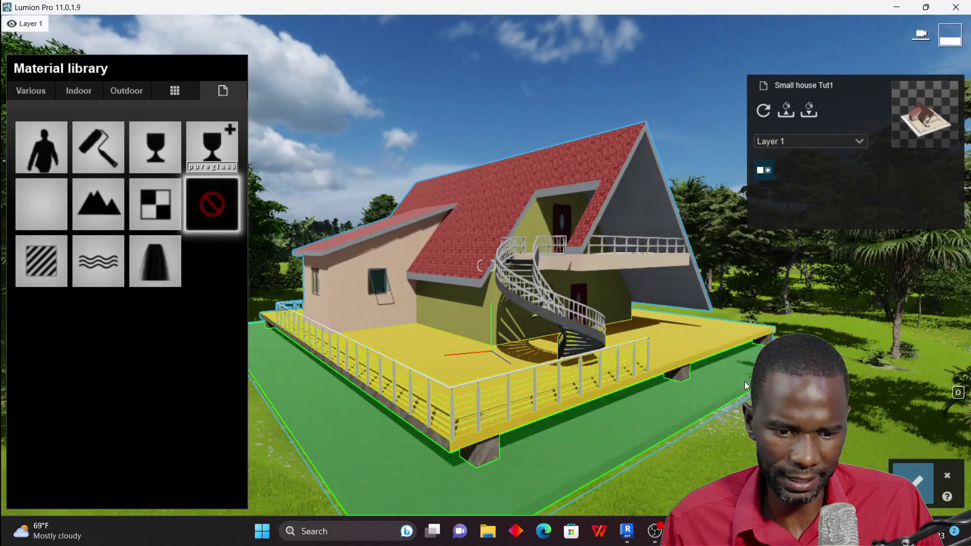
{"action": "scroll", "coordinate": [730, 380], "scroll_direction": "down", "scroll_amount": 4}
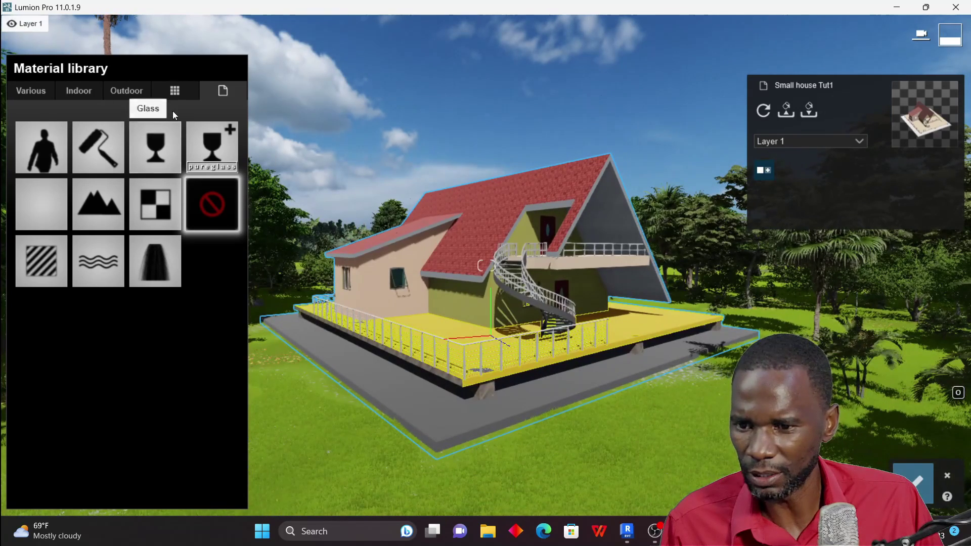
{"action": "left_click", "coordinate": [81, 92]}
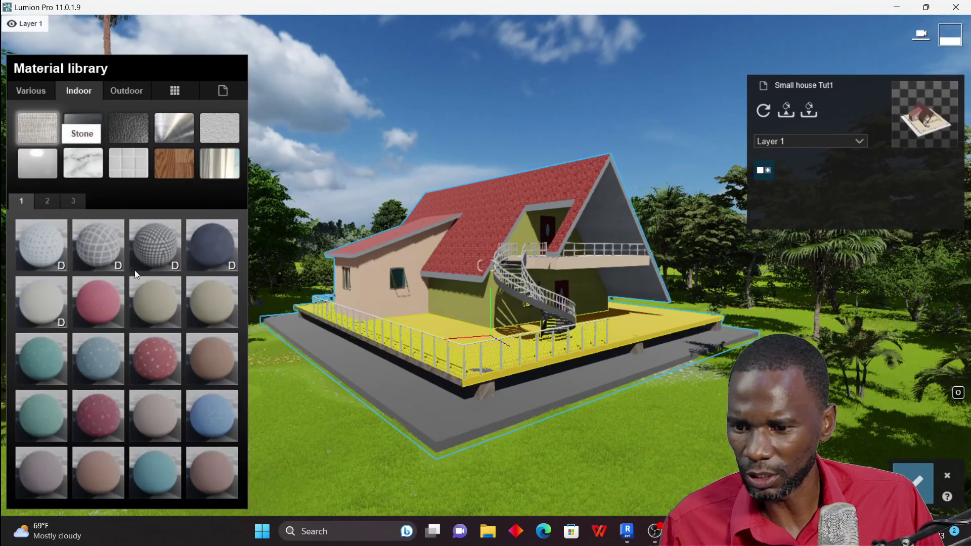
{"action": "left_click", "coordinate": [127, 91]}
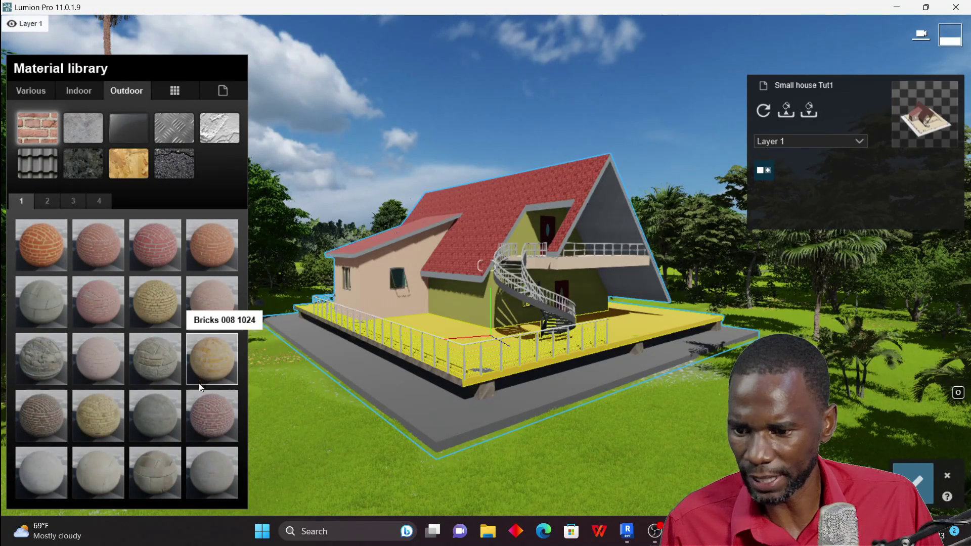
{"action": "left_click", "coordinate": [130, 164]}
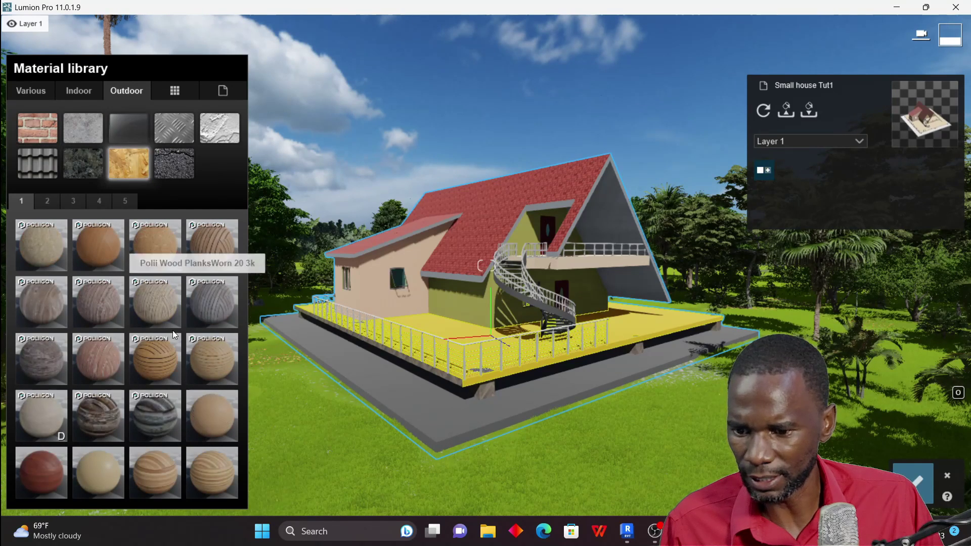
{"action": "left_click", "coordinate": [157, 360]}
{"action": "key", "text": "w"}
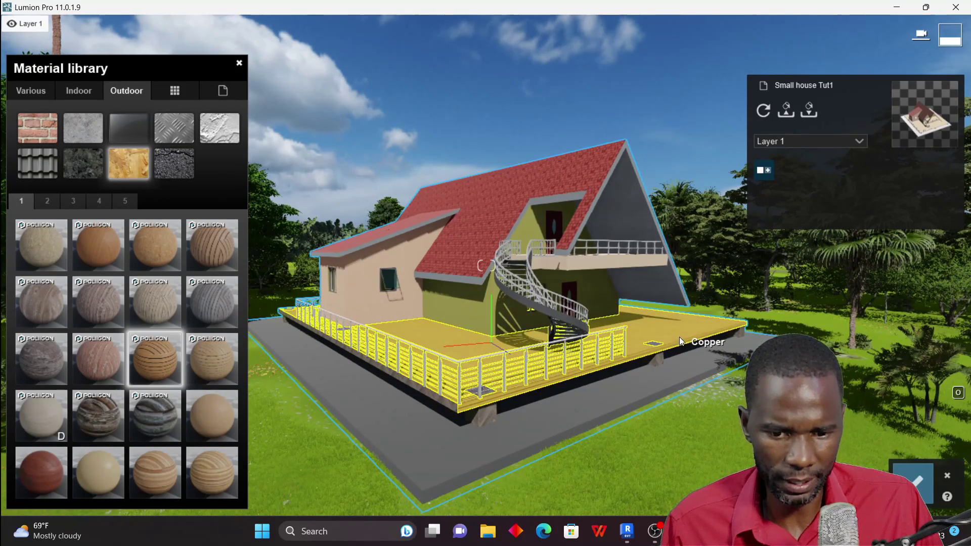
Open the terrace floor's material properties, then examine the wood planks up close and the whole house from above.
{"action": "left_click", "coordinate": [679, 337]}
{"action": "scroll", "coordinate": [700, 343], "scroll_direction": "up", "scroll_amount": 1}
{"action": "key", "text": "w"}
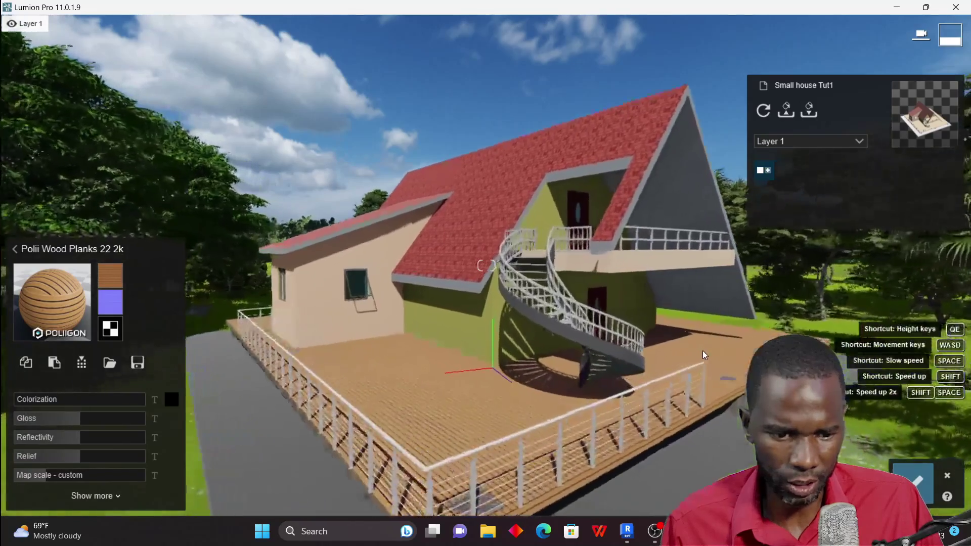
{"action": "key", "text": "s"}
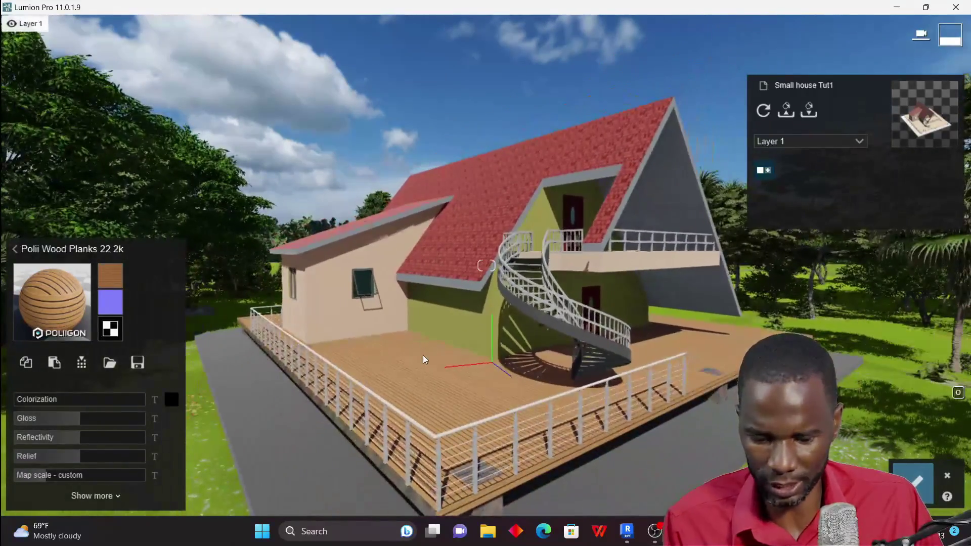
{"action": "right_click_drag", "start_coordinate": [423, 355], "coordinate": [485, 385]}
{"action": "key", "text": "w"}
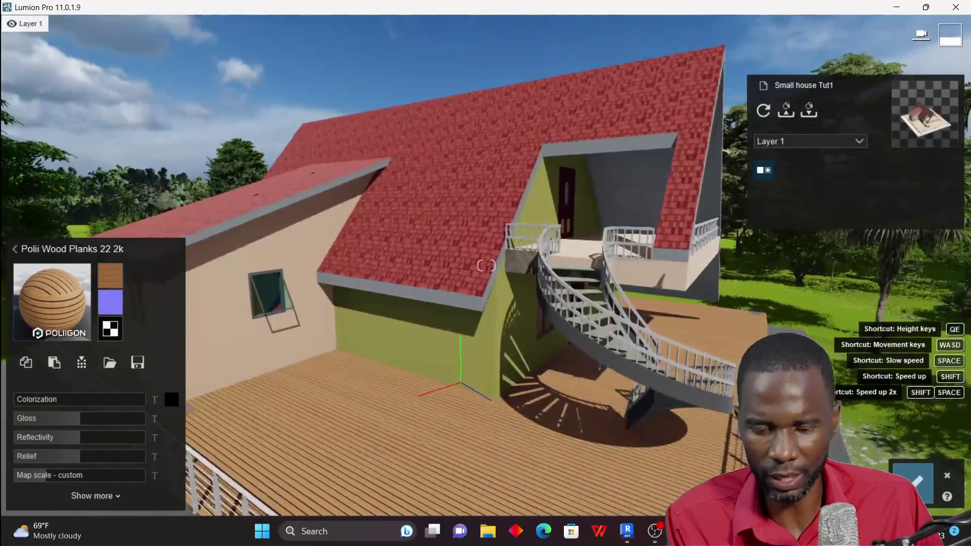
{"action": "right_click_drag", "start_coordinate": [439, 303], "coordinate": [439, 347]}
{"action": "key", "text": "s"}
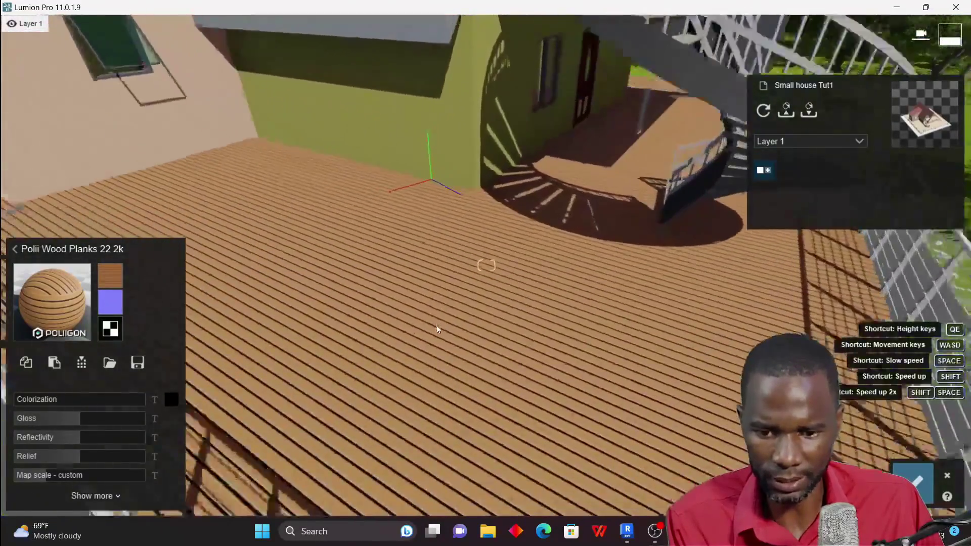
{"action": "key", "text": "w"}
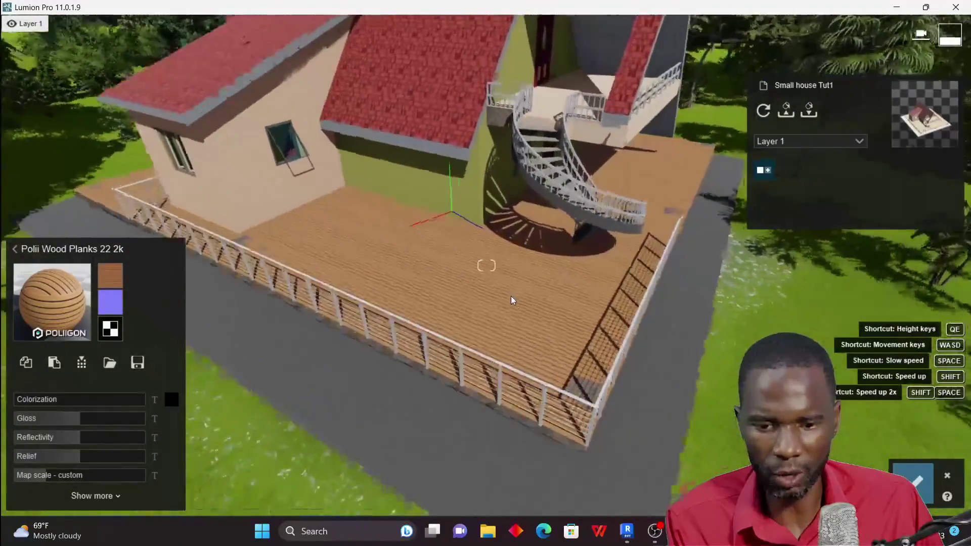
{"action": "left_click", "coordinate": [63, 296]}
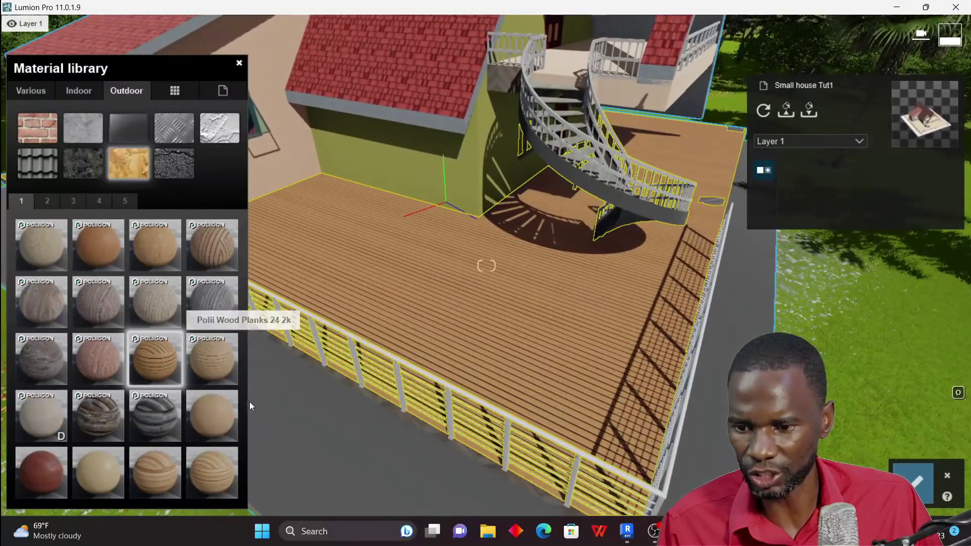
{"action": "key", "text": "s"}
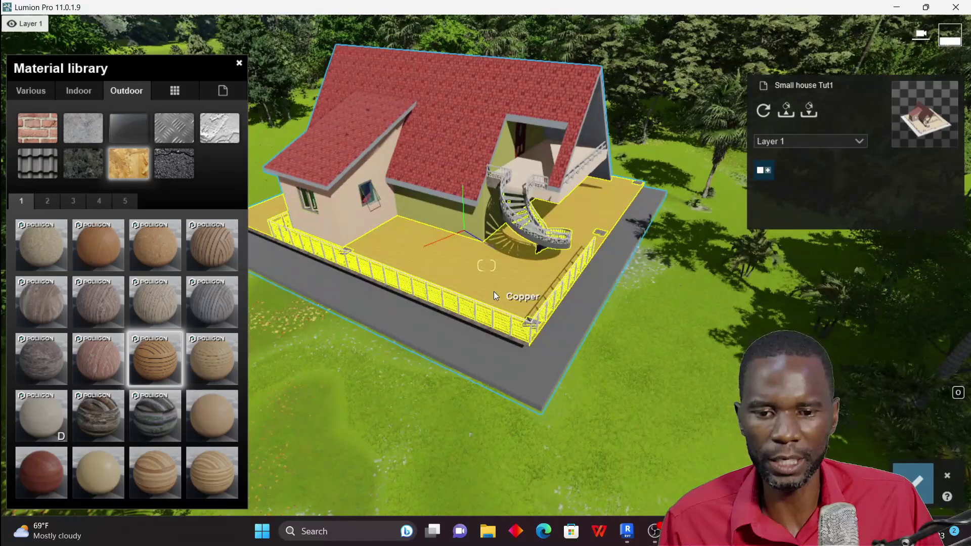
{"action": "left_click", "coordinate": [498, 316]}
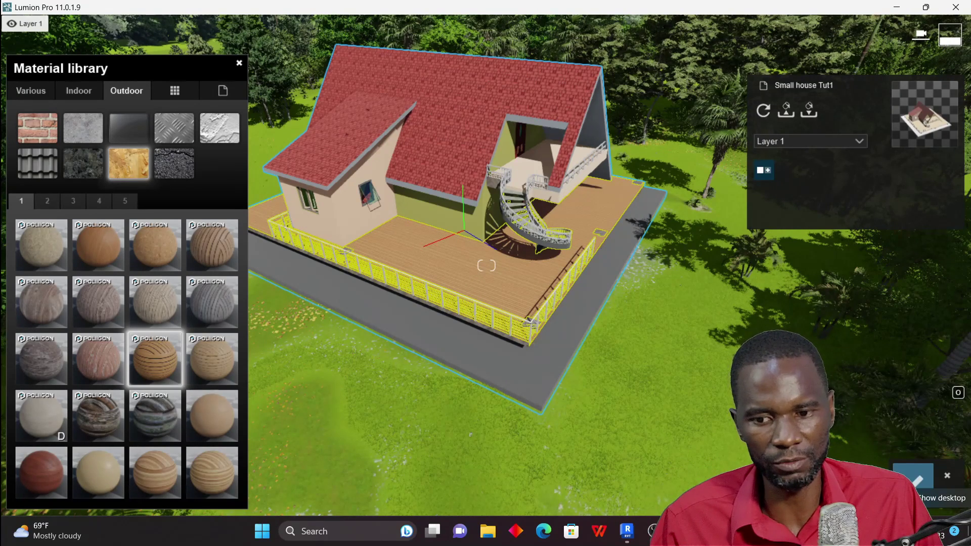
{"action": "scroll", "coordinate": [563, 388], "scroll_direction": "down", "scroll_amount": 3}
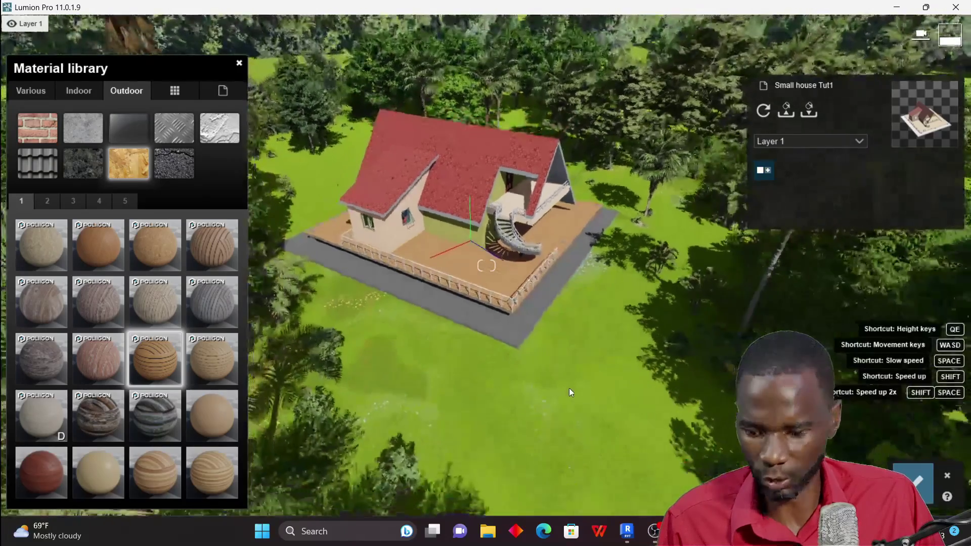
Assign the custom Color material to the grey underside of the A-frame roof at the gable end.
{"action": "right_click_drag", "start_coordinate": [591, 395], "coordinate": [577, 232]}
{"action": "key", "text": "w"}
{"action": "right_click_drag", "start_coordinate": [576, 354], "coordinate": [582, 262]}
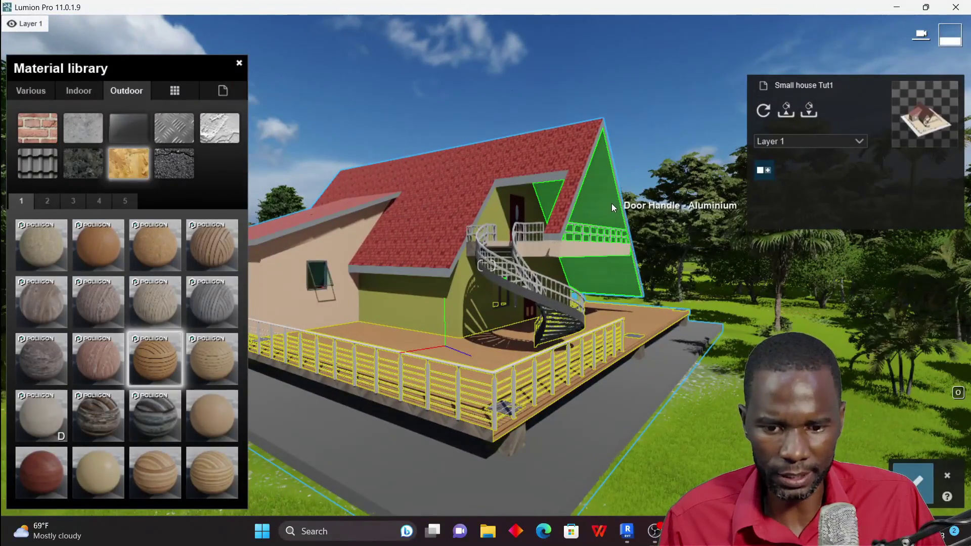
{"action": "left_click", "coordinate": [610, 205]}
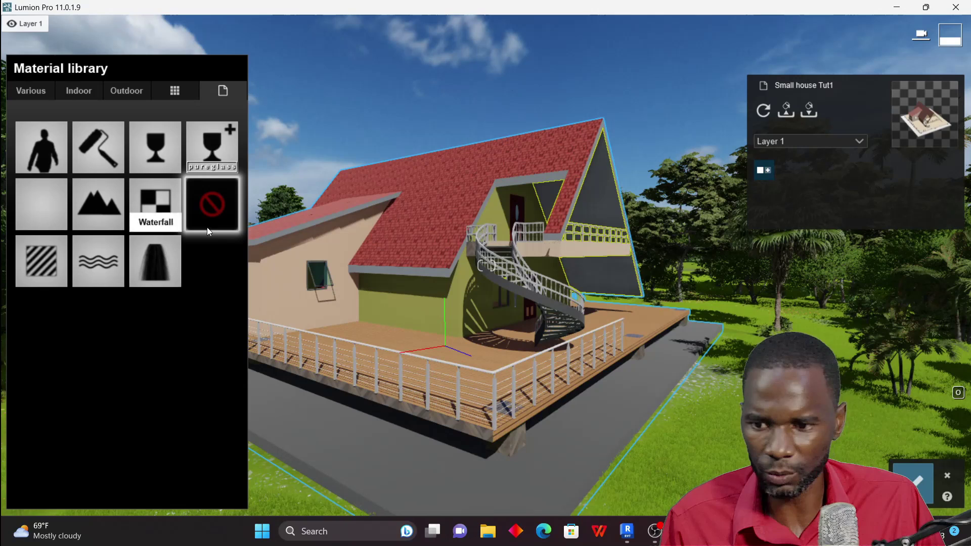
{"action": "left_click", "coordinate": [100, 144]}
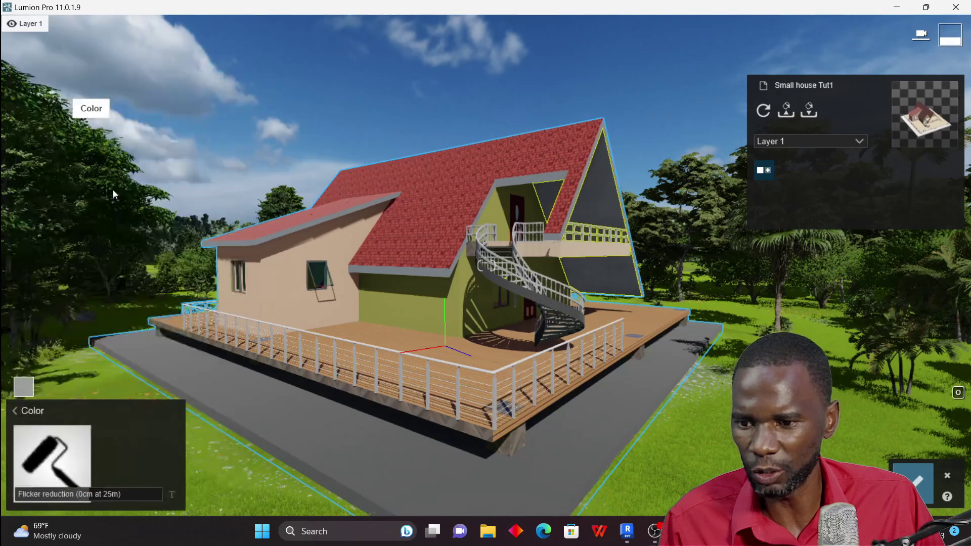
Set the roof underside's colour to a dark grey-green and save the material changes.
{"action": "left_click", "coordinate": [23, 387]}
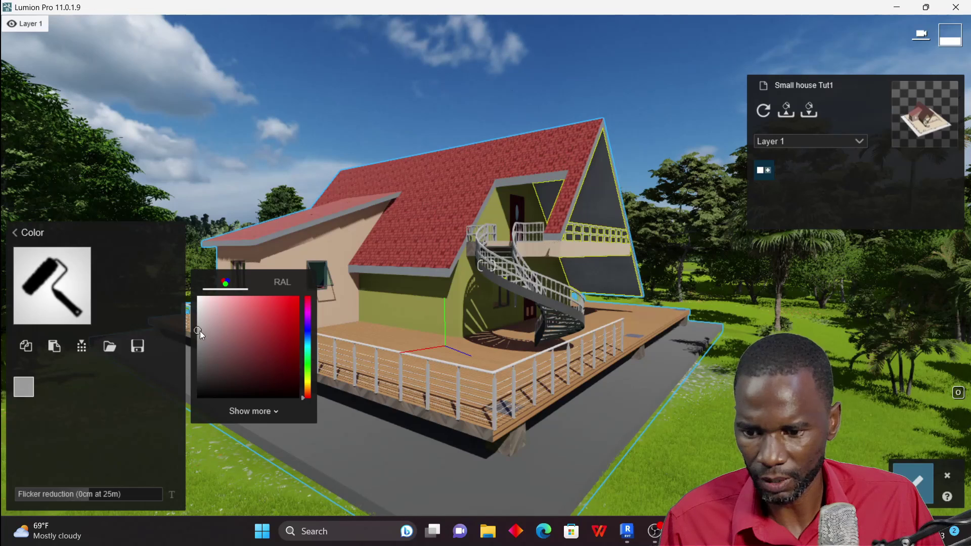
{"action": "left_click_drag", "start_coordinate": [201, 332], "coordinate": [211, 353]}
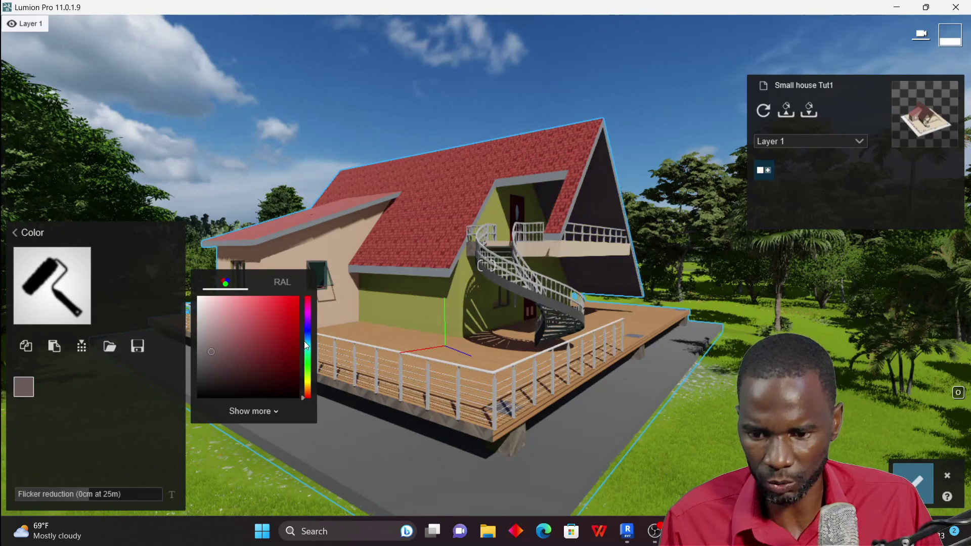
{"action": "left_click", "coordinate": [307, 363]}
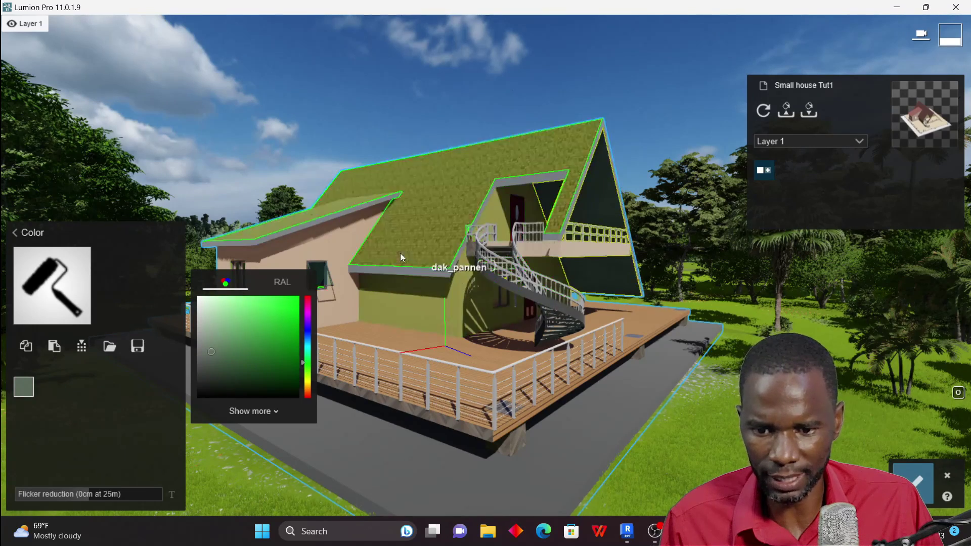
{"action": "scroll", "coordinate": [399, 253], "scroll_direction": "down", "scroll_amount": 3}
{"action": "left_click", "coordinate": [913, 482]}
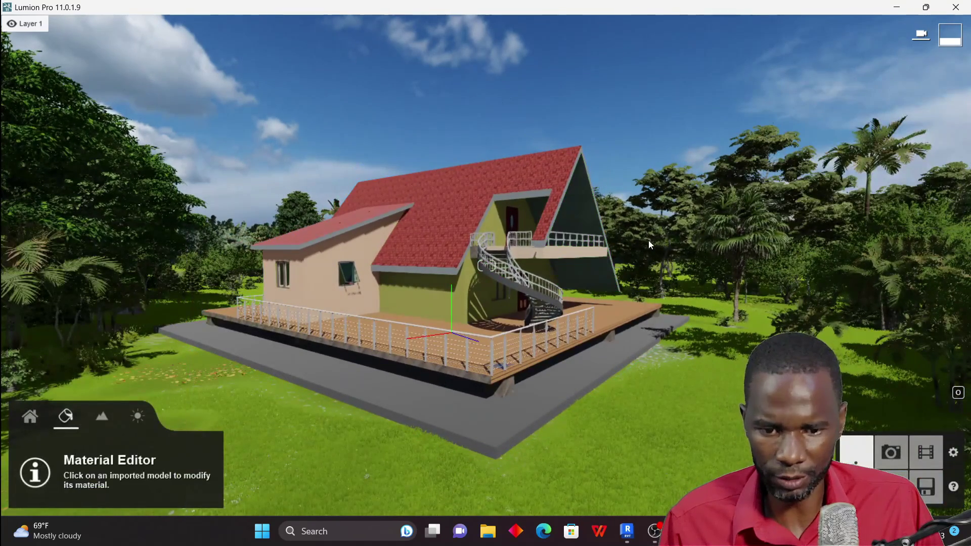
Apply Tiles 002 1024 from the indoor tile materials to the upper balcony floor and open its properties.
{"action": "right_click_drag", "start_coordinate": [684, 219], "coordinate": [672, 199]}
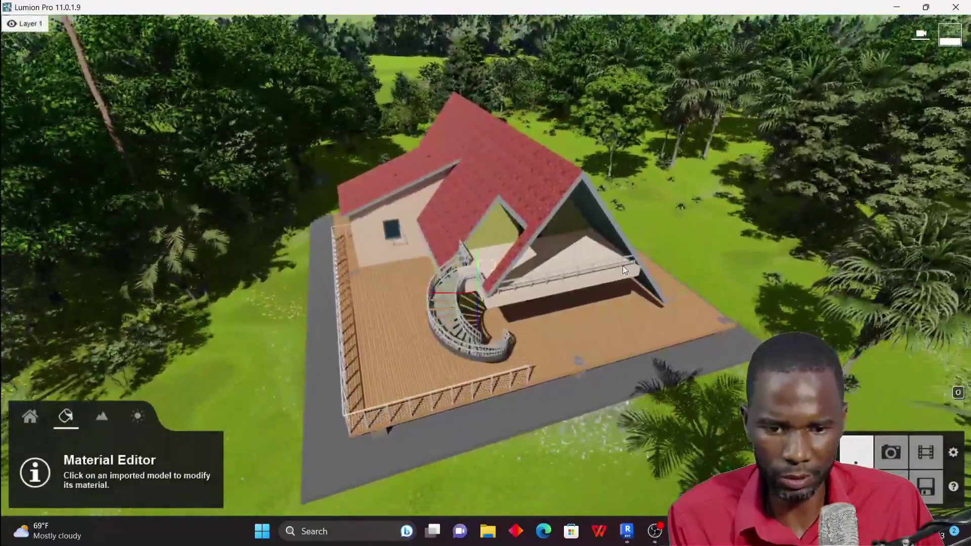
{"action": "scroll", "coordinate": [621, 267], "scroll_direction": "up", "scroll_amount": 3}
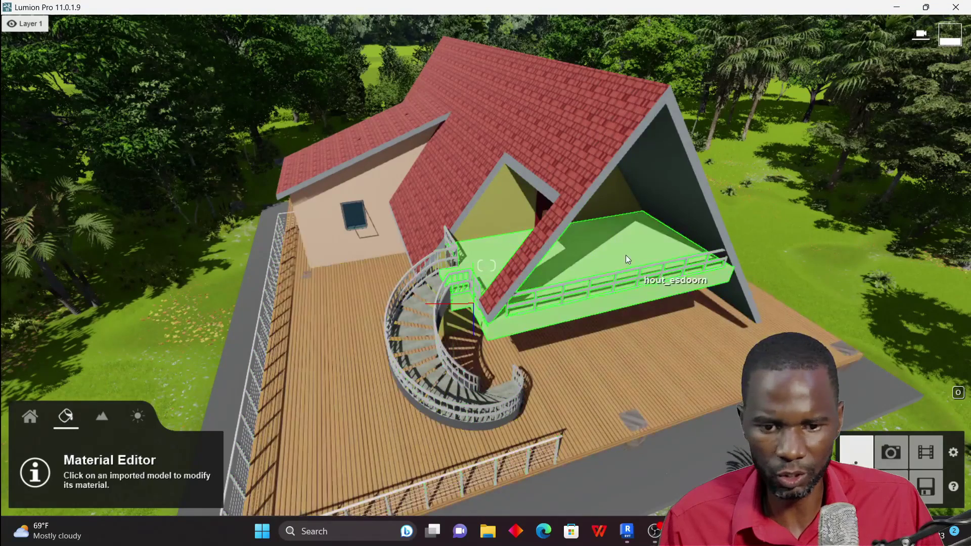
{"action": "left_click", "coordinate": [626, 254]}
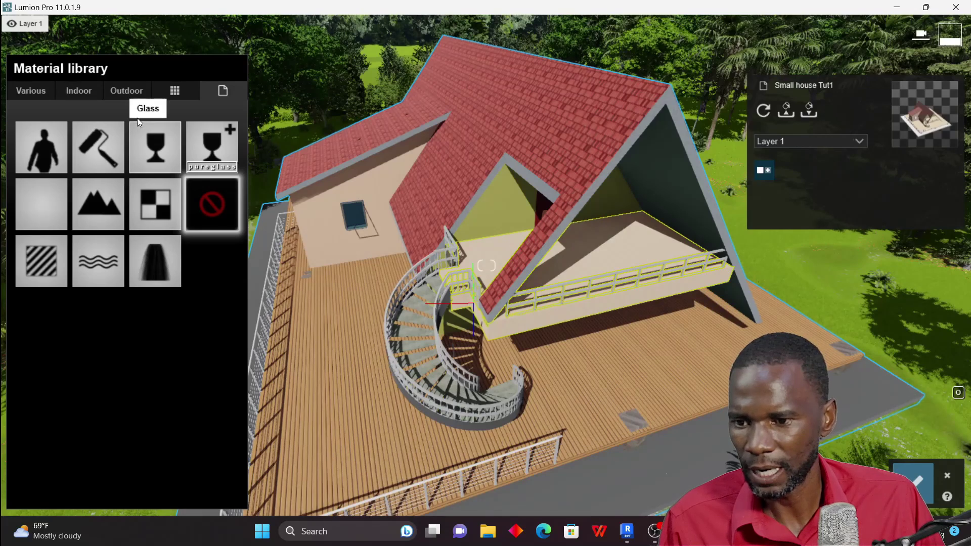
{"action": "left_click", "coordinate": [81, 90]}
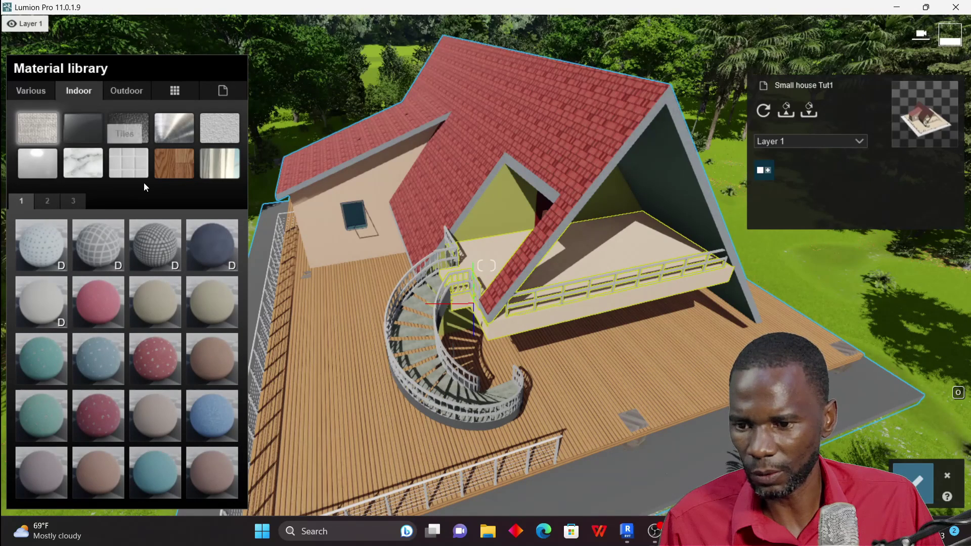
{"action": "left_click", "coordinate": [129, 166]}
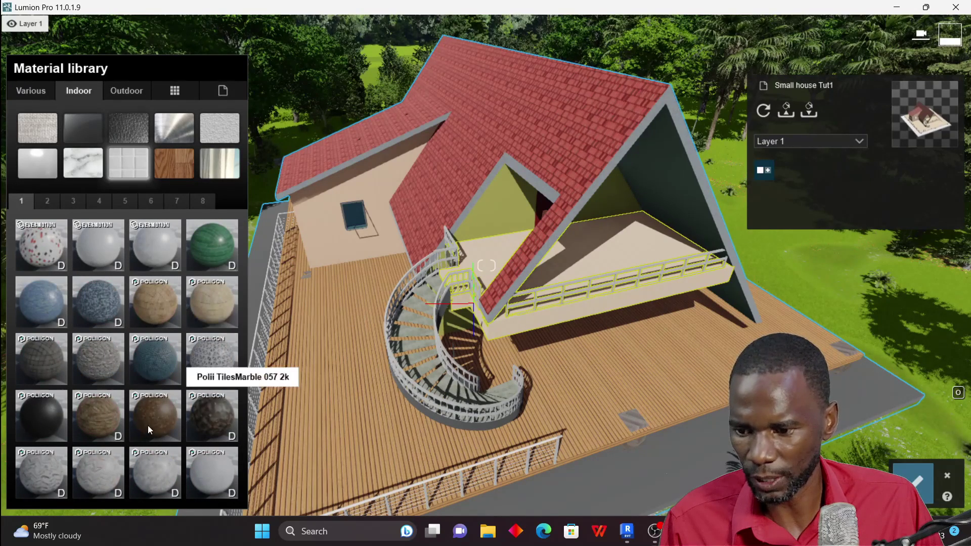
{"action": "left_click", "coordinate": [50, 200]}
{"action": "left_click", "coordinate": [74, 201]}
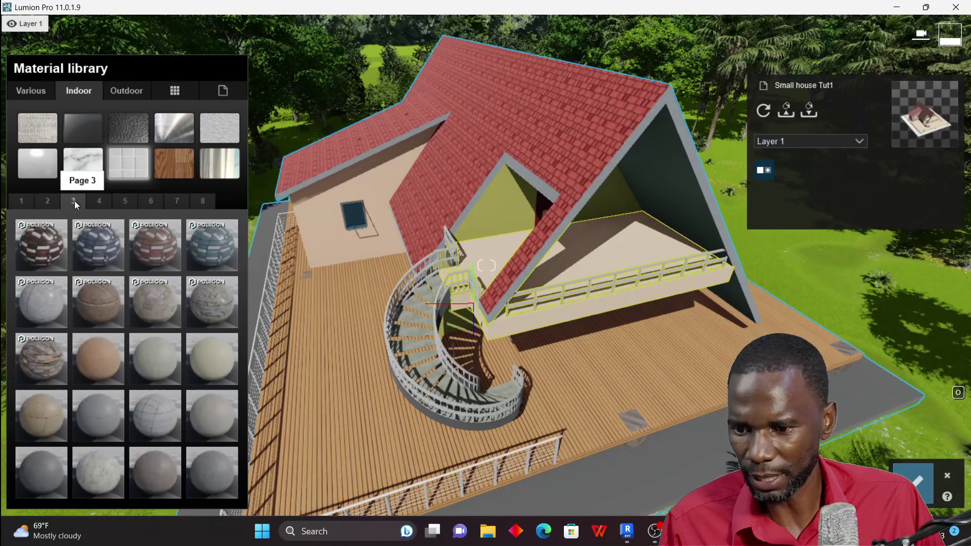
{"action": "left_click", "coordinate": [161, 356]}
{"action": "left_click", "coordinate": [642, 254]}
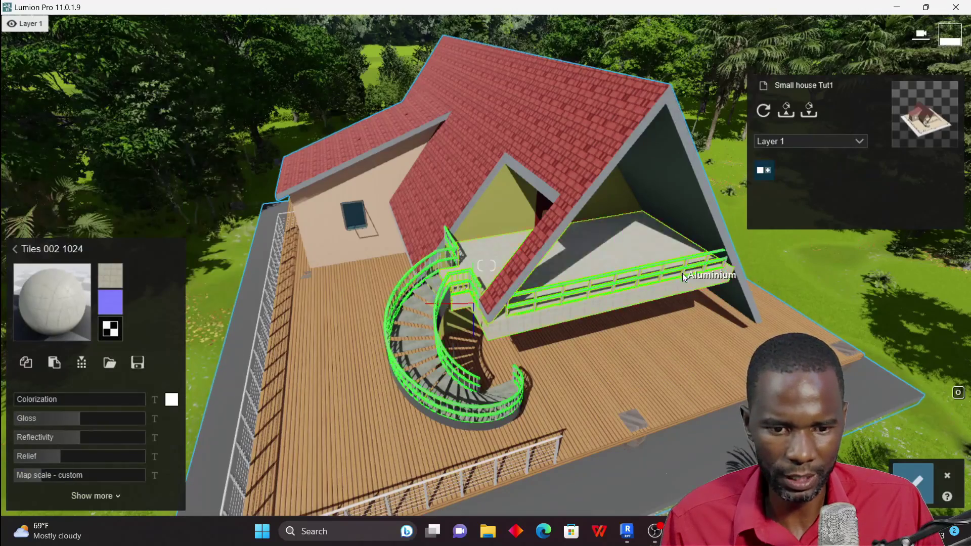
Examine the balcony's tiles up close and the whole house from above, from a distance and from a lower angle.
{"action": "scroll", "coordinate": [715, 299], "scroll_direction": "up", "scroll_amount": 3}
{"action": "scroll", "coordinate": [684, 280], "scroll_direction": "up", "scroll_amount": 4}
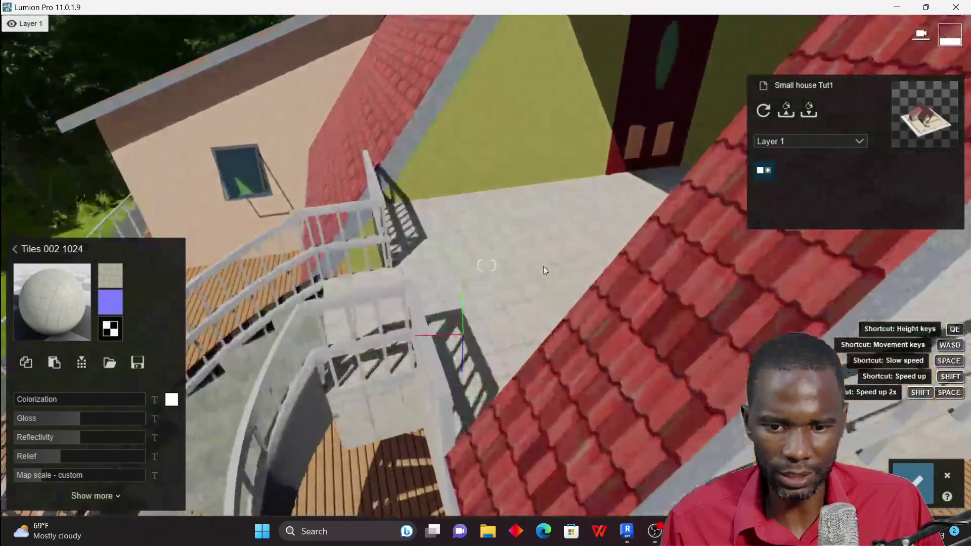
{"action": "scroll", "coordinate": [434, 299], "scroll_direction": "up", "scroll_amount": 1}
{"action": "scroll", "coordinate": [409, 320], "scroll_direction": "down", "scroll_amount": 10}
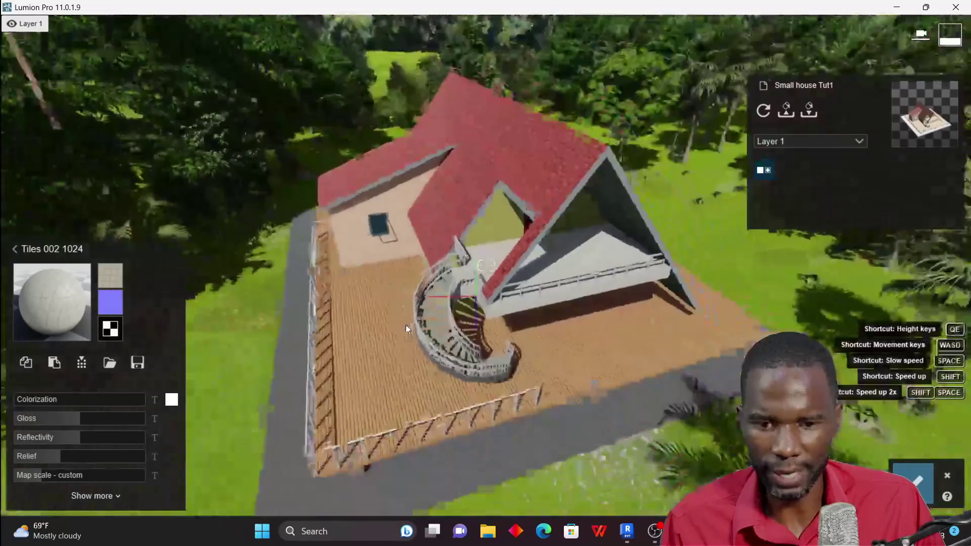
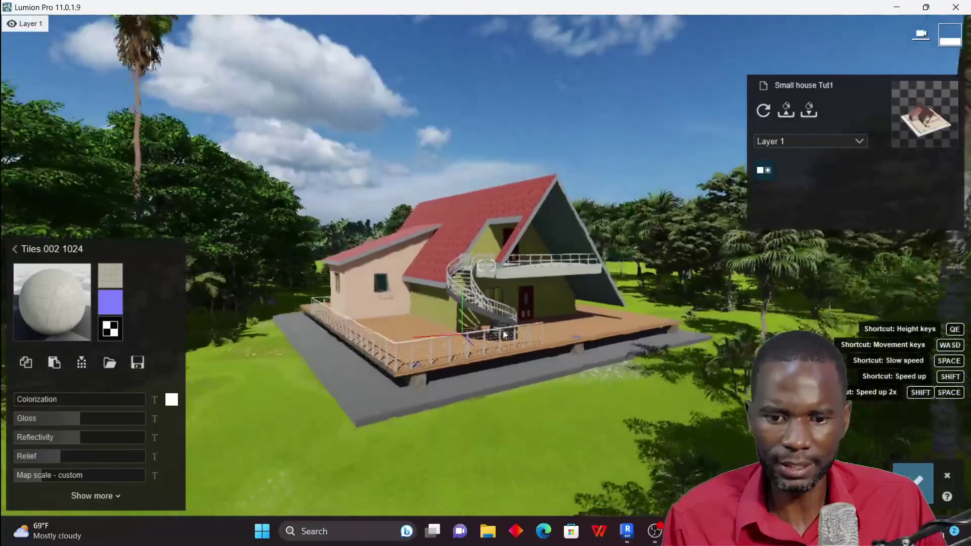
{"action": "scroll", "coordinate": [505, 336], "scroll_direction": "up", "scroll_amount": 5}
{"action": "scroll", "coordinate": [517, 207], "scroll_direction": "down", "scroll_amount": 2}
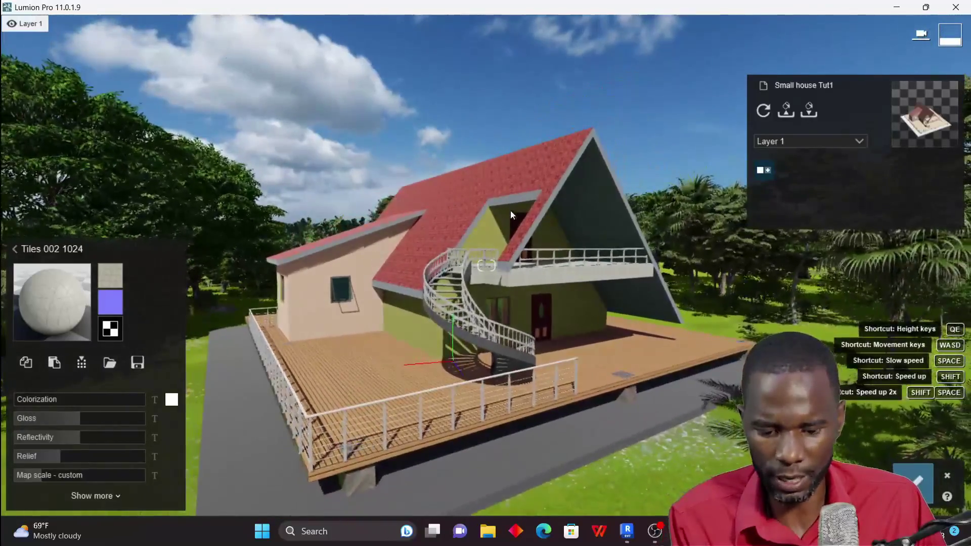
{"action": "mouse_move", "coordinate": [510, 210]}
{"action": "right_mouse_down"}
{"action": "mouse_move", "coordinate": [556, 237]}
{"action": "mouse_move", "coordinate": [587, 215]}
{"action": "mouse_move", "coordinate": [493, 214]}
{"action": "mouse_move", "coordinate": [531, 213]}
{"action": "mouse_move", "coordinate": [501, 212]}
{"action": "mouse_move", "coordinate": [633, 393]}
{"action": "right_mouse_up"}
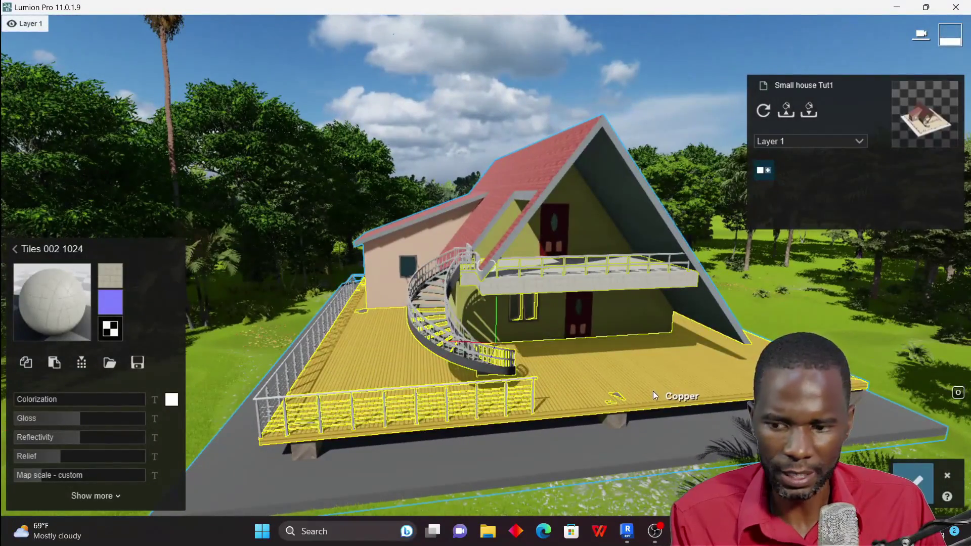
{"action": "right_click_drag", "start_coordinate": [568, 223], "coordinate": [723, 202]}
{"action": "key", "text": "w"}
{"action": "key", "text": "w"}
{"action": "right_click_drag", "start_coordinate": [667, 254], "coordinate": [680, 246]}
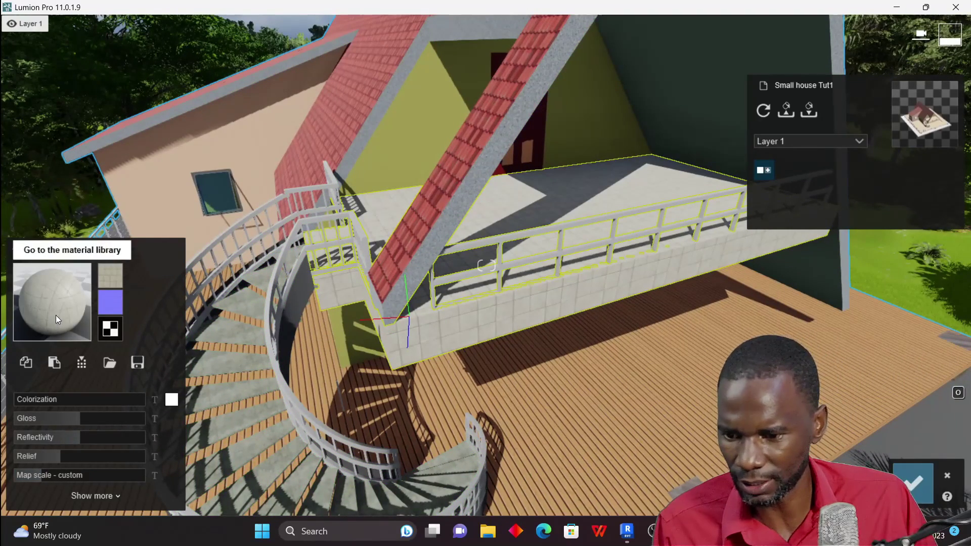
Replace the balcony floor's material with Polii Tiles 15 01 3k from the indoor tiles and open its properties.
{"action": "left_click", "coordinate": [56, 314]}
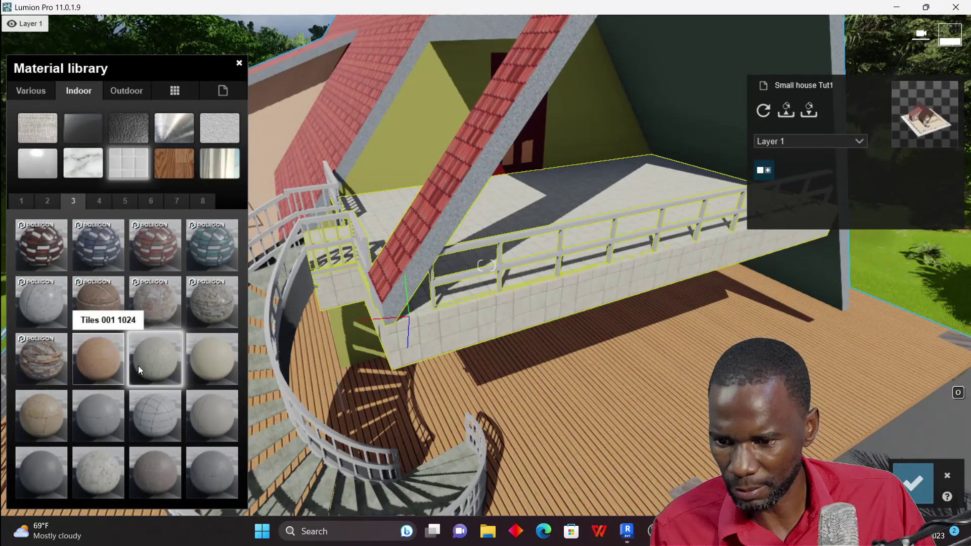
{"action": "left_click", "coordinate": [37, 299]}
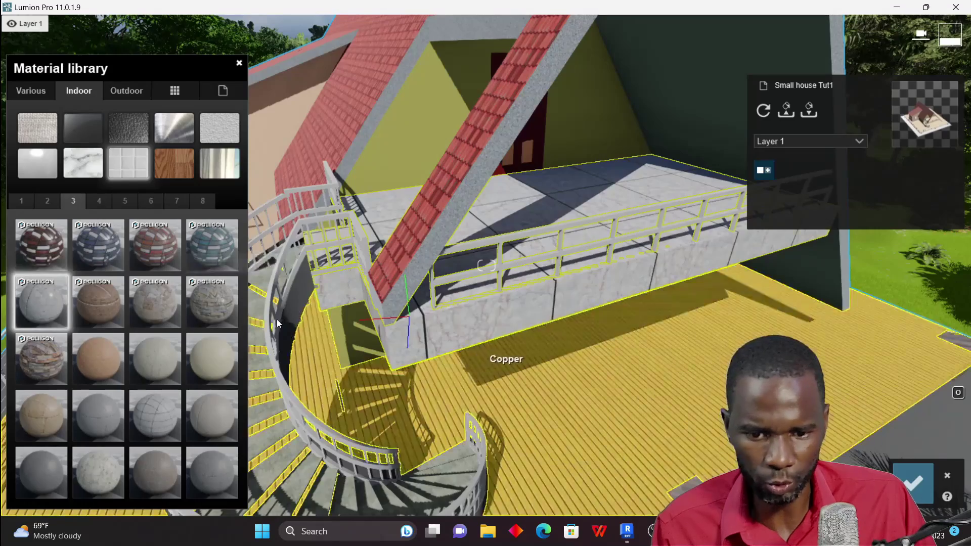
{"action": "right_click_drag", "start_coordinate": [277, 320], "coordinate": [616, 360]}
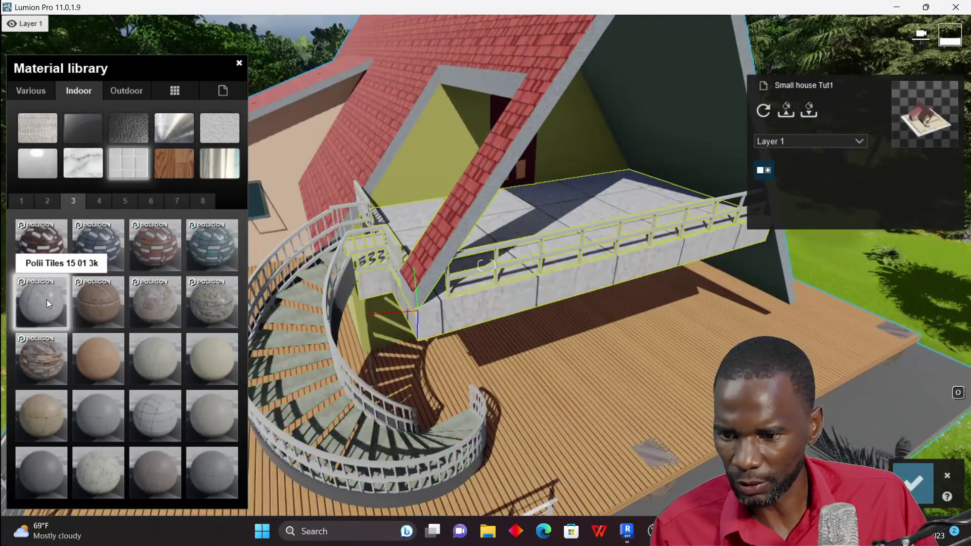
{"action": "left_click", "coordinate": [45, 311]}
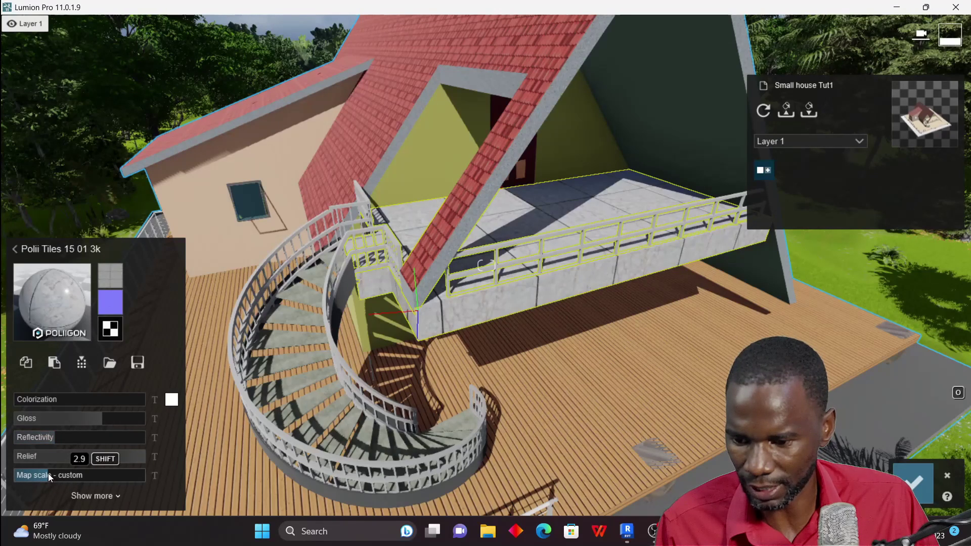
Set the balcony tiles' map scale to about 2.7 and save the material changes.
{"action": "left_click_drag", "start_coordinate": [48, 474], "coordinate": [48, 472], "text": "shift"}
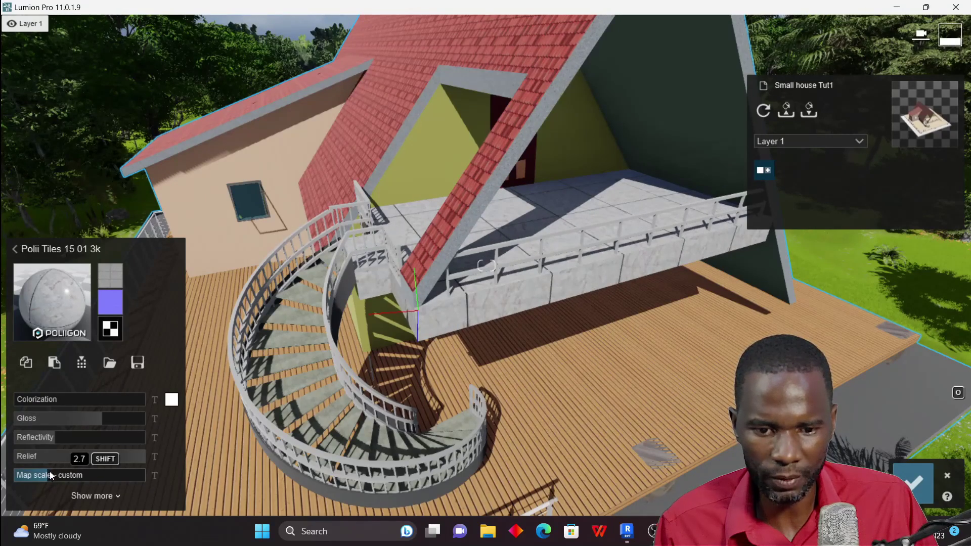
{"action": "key", "text": "s"}
{"action": "right_click_drag", "start_coordinate": [480, 342], "coordinate": [517, 281]}
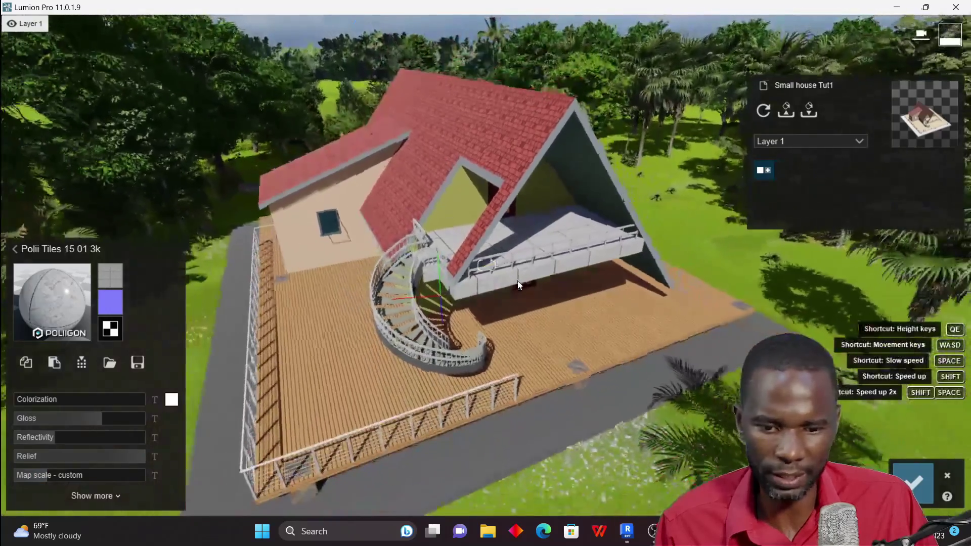
{"action": "left_click", "coordinate": [914, 480]}
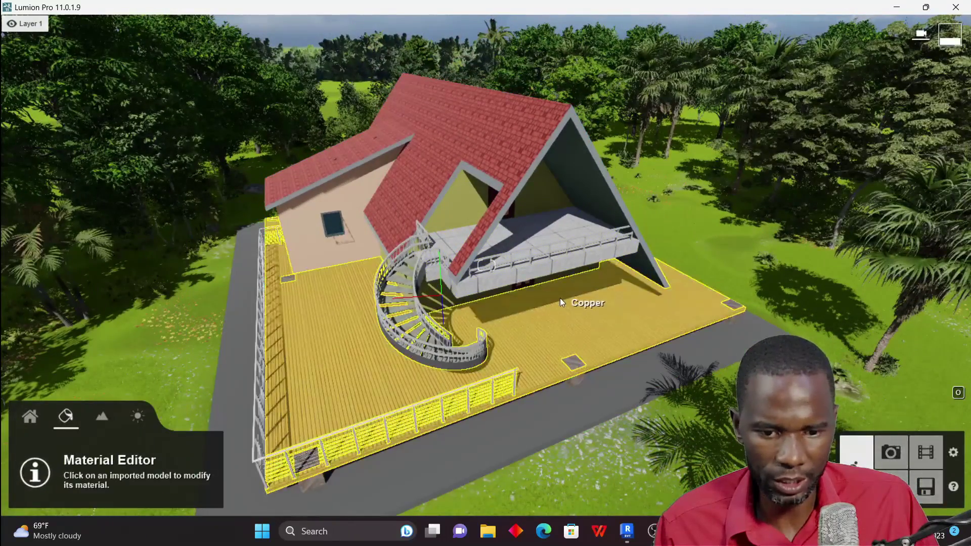
On the terrace floor's Polii Wood Planks 22 2k, raise the reflectivity to its maximum and set the map scale to about 4.1.
{"action": "left_click", "coordinate": [560, 299]}
{"action": "left_click", "coordinate": [56, 292]}
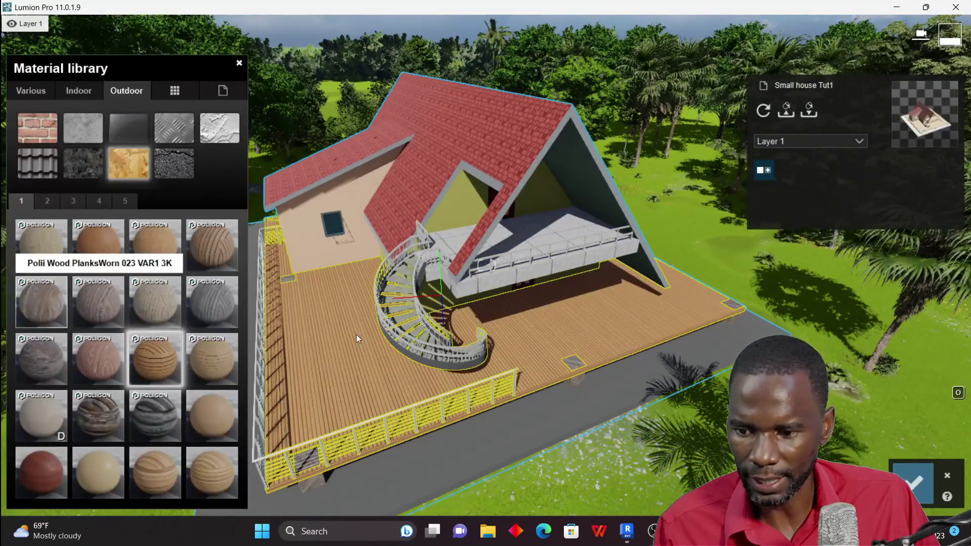
{"action": "right_click_drag", "start_coordinate": [356, 335], "coordinate": [332, 394]}
{"action": "left_click", "coordinate": [150, 358]}
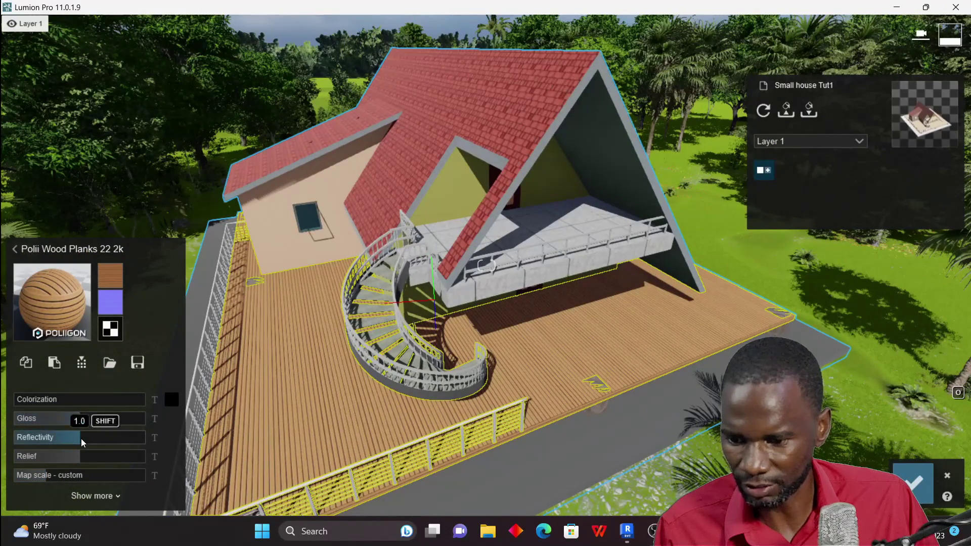
{"action": "left_click_drag", "start_coordinate": [81, 438], "coordinate": [37, 439]}
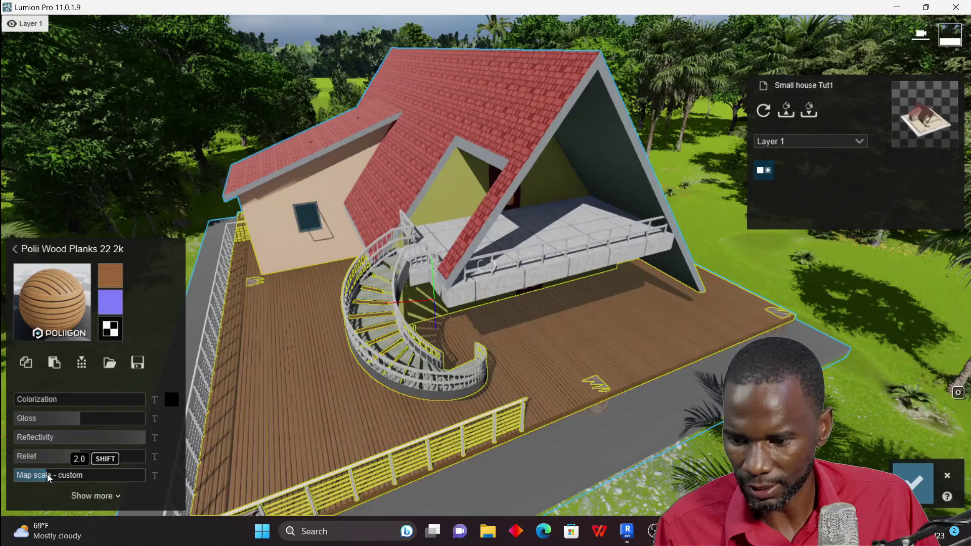
{"action": "left_click_drag", "start_coordinate": [47, 474], "coordinate": [51, 475]}
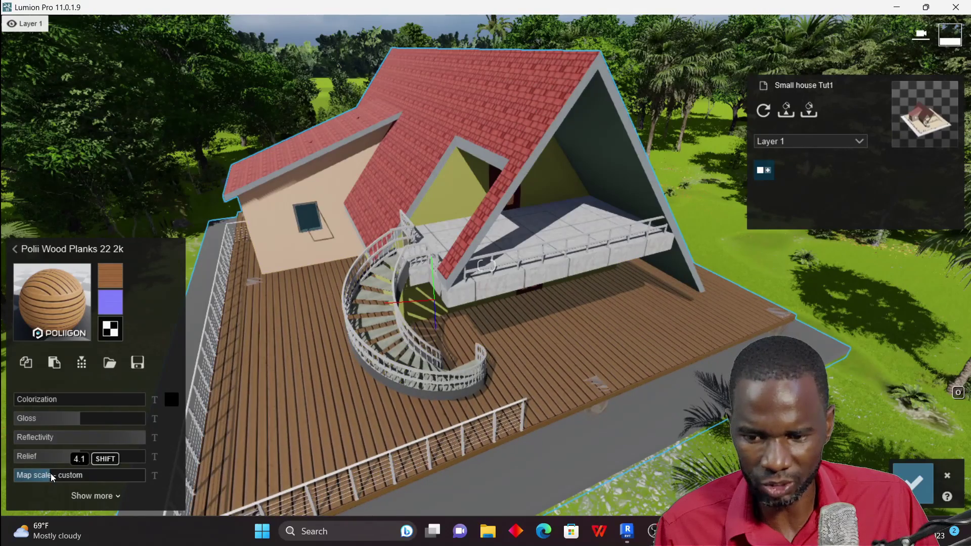
Examine the rescaled terrace planks from above, at eye level and close to the railing and staircase.
{"action": "scroll", "coordinate": [458, 354], "scroll_direction": "down", "scroll_amount": 5}
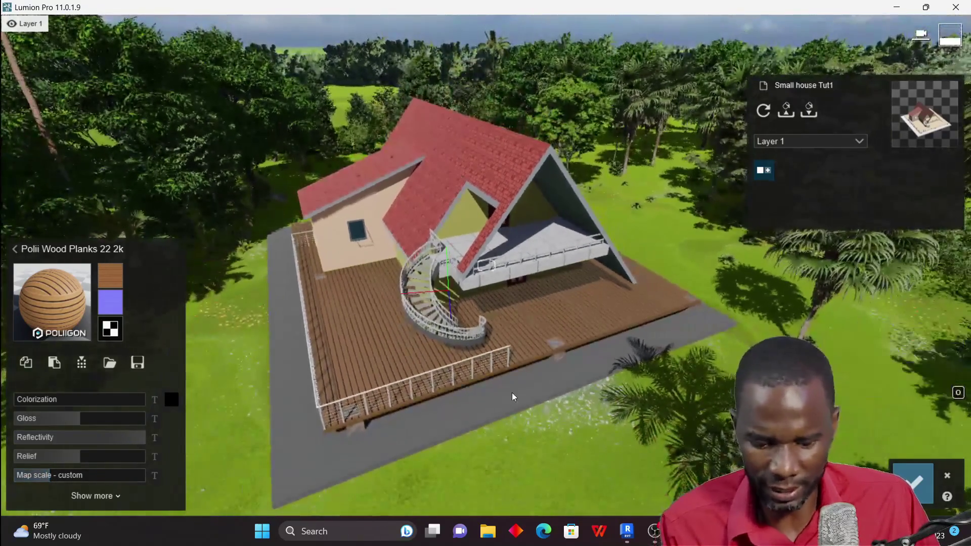
{"action": "right_click_drag", "start_coordinate": [502, 409], "coordinate": [476, 308]}
{"action": "key", "text": "w"}
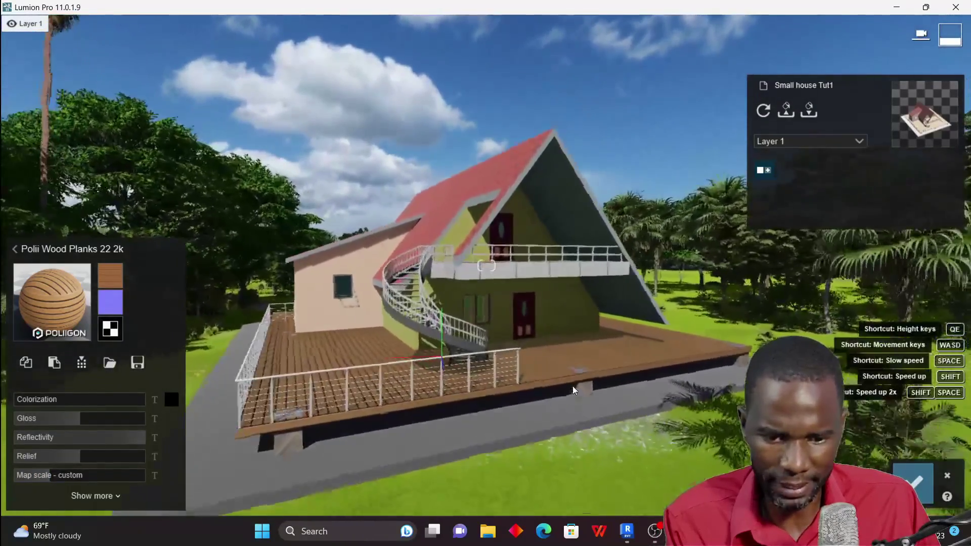
{"action": "right_click_drag", "start_coordinate": [572, 387], "coordinate": [573, 361]}
{"action": "key", "text": "w"}
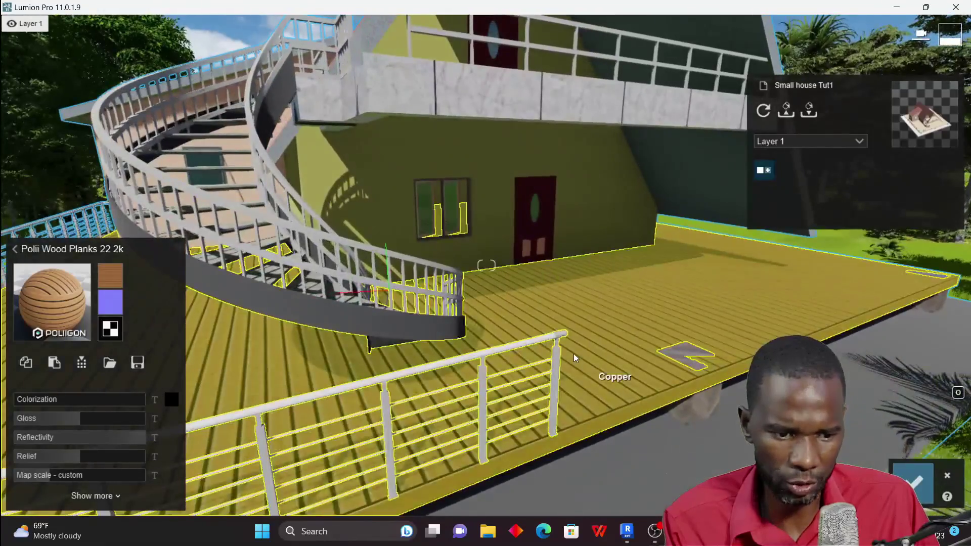
{"action": "key", "text": "s"}
{"action": "scroll", "coordinate": [660, 491], "scroll_direction": "down", "scroll_amount": 3}
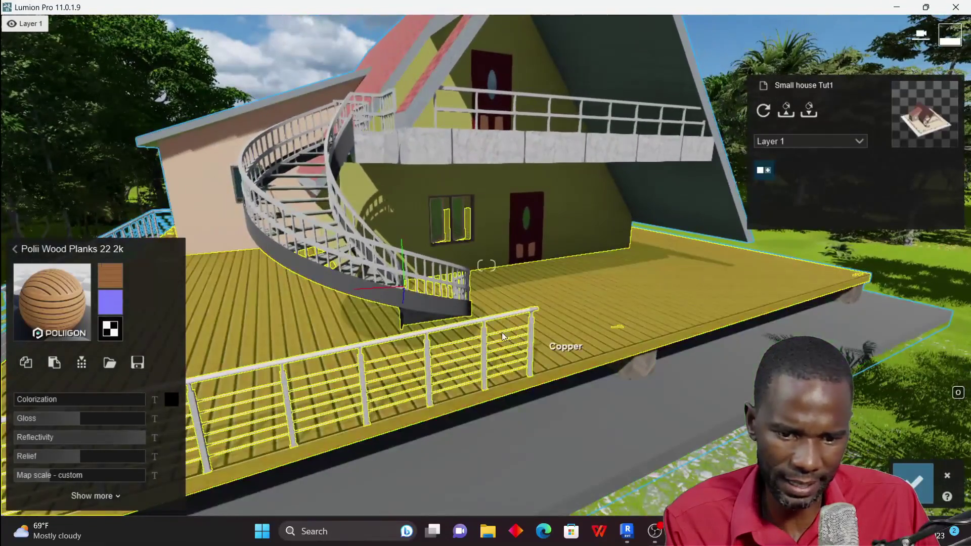
Examine the terrace railing and spiral staircase up close, and the whole house from a distance and from its railed terrace corner.
{"action": "scroll", "coordinate": [612, 360], "scroll_direction": "up", "scroll_amount": 3}
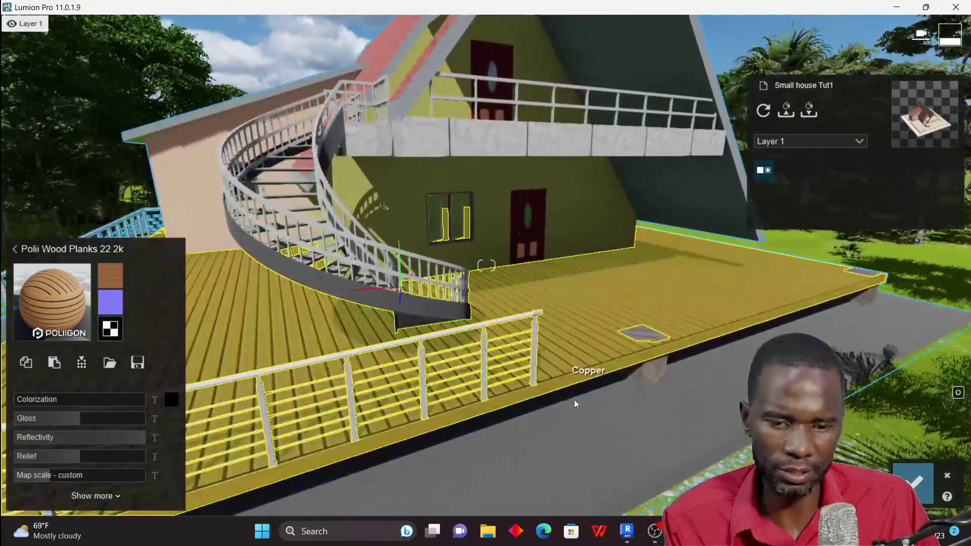
{"action": "scroll", "coordinate": [591, 383], "scroll_direction": "up", "scroll_amount": 2}
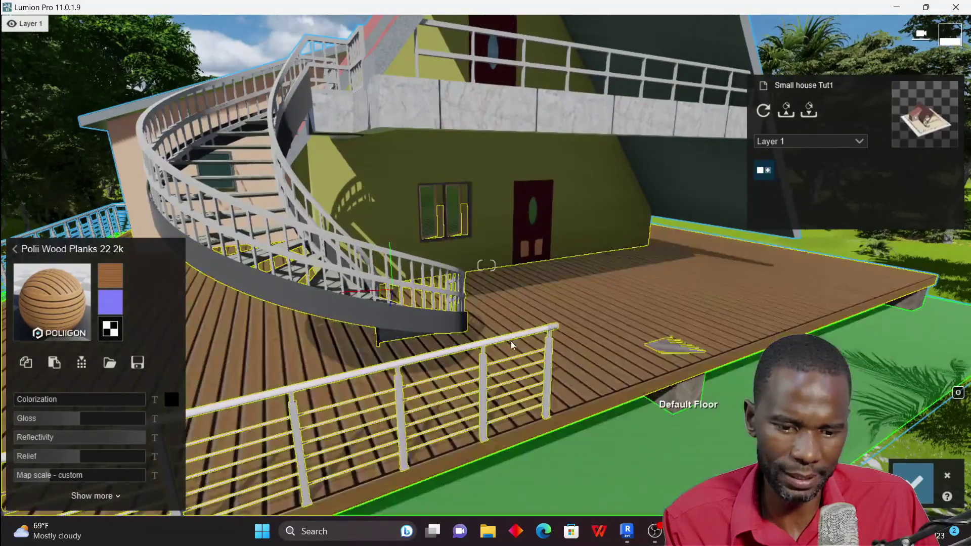
{"action": "scroll", "coordinate": [576, 359], "scroll_direction": "down", "scroll_amount": 3}
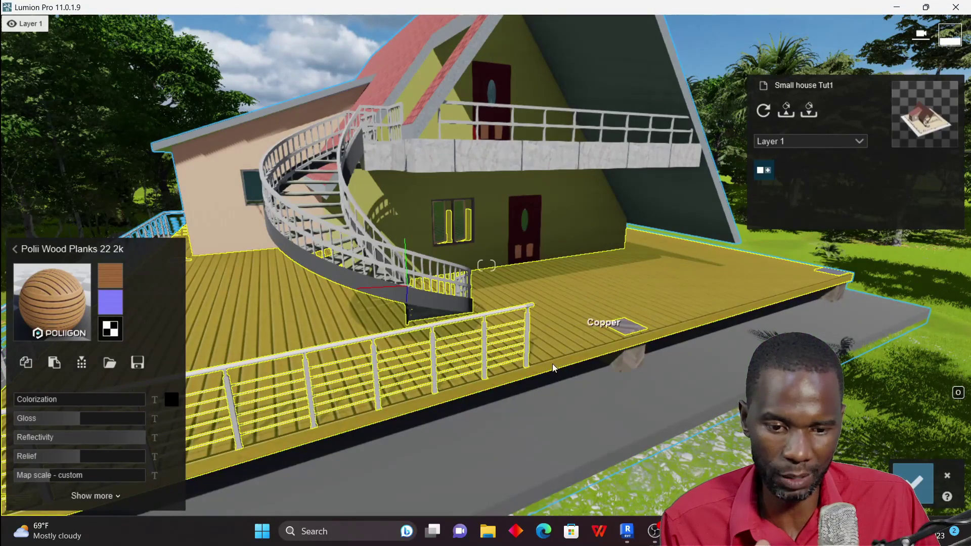
{"action": "scroll", "coordinate": [586, 335], "scroll_direction": "up", "scroll_amount": 3}
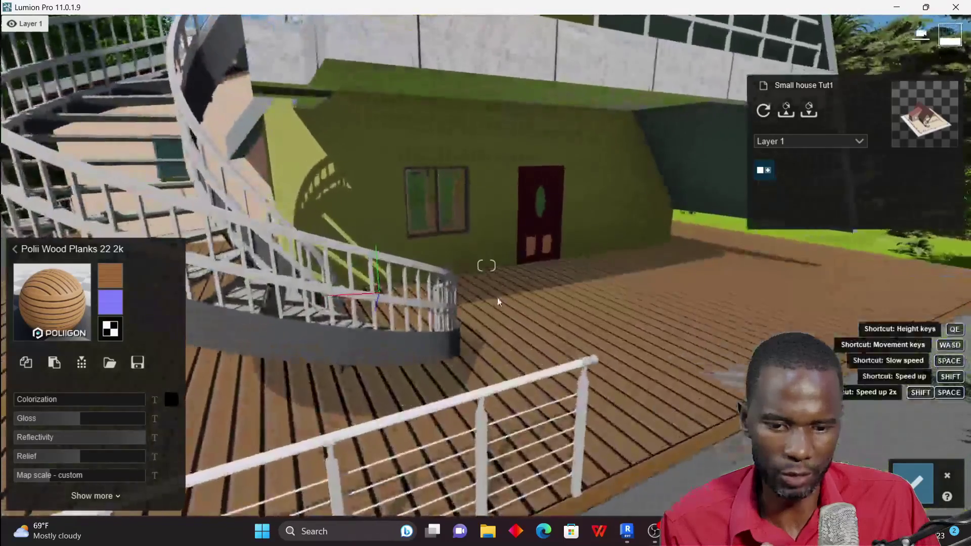
{"action": "left_click", "coordinate": [690, 457]}
{"action": "scroll", "coordinate": [527, 384], "scroll_direction": "down", "scroll_amount": 10}
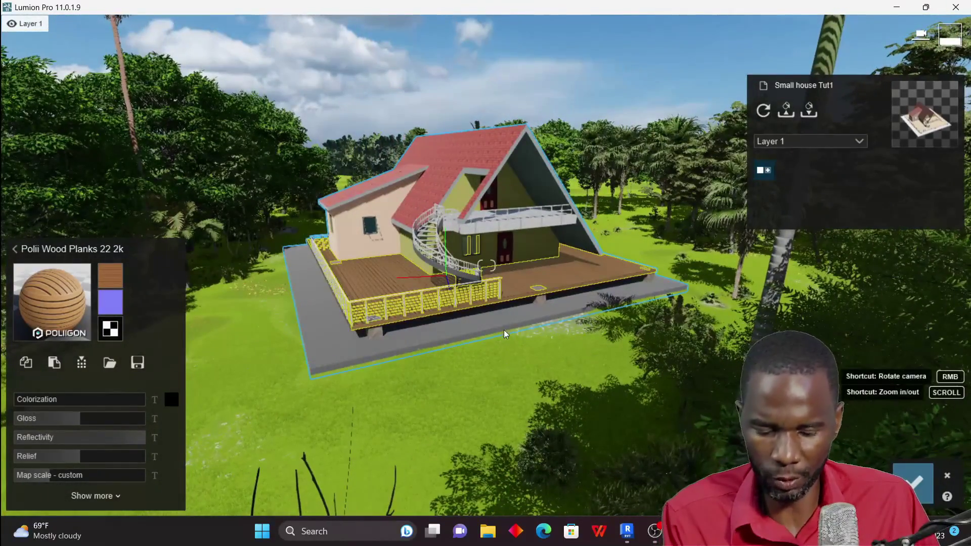
{"action": "scroll", "coordinate": [504, 329], "scroll_direction": "down", "scroll_amount": 2}
{"action": "right_click_drag", "start_coordinate": [504, 323], "coordinate": [504, 322]}
{"action": "key", "text": "w"}
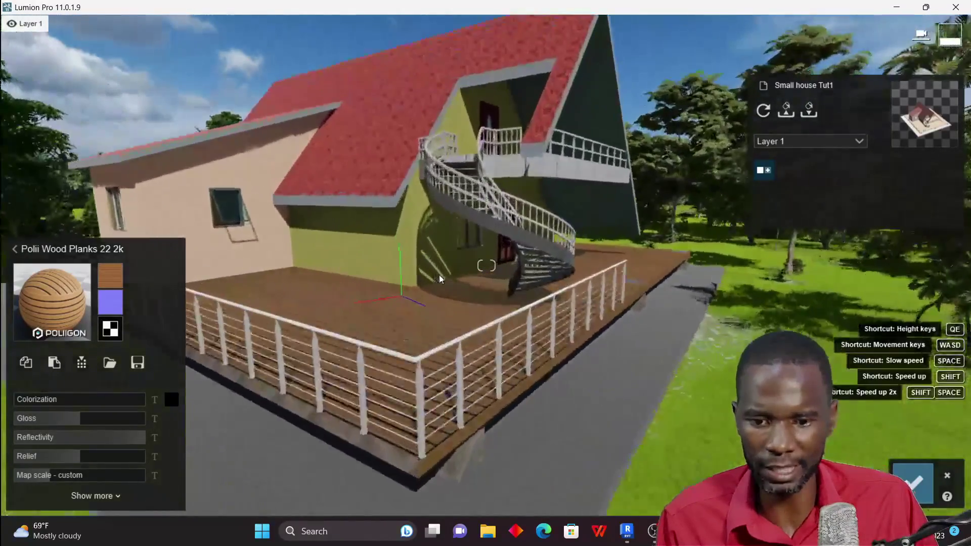
{"action": "key", "text": "s"}
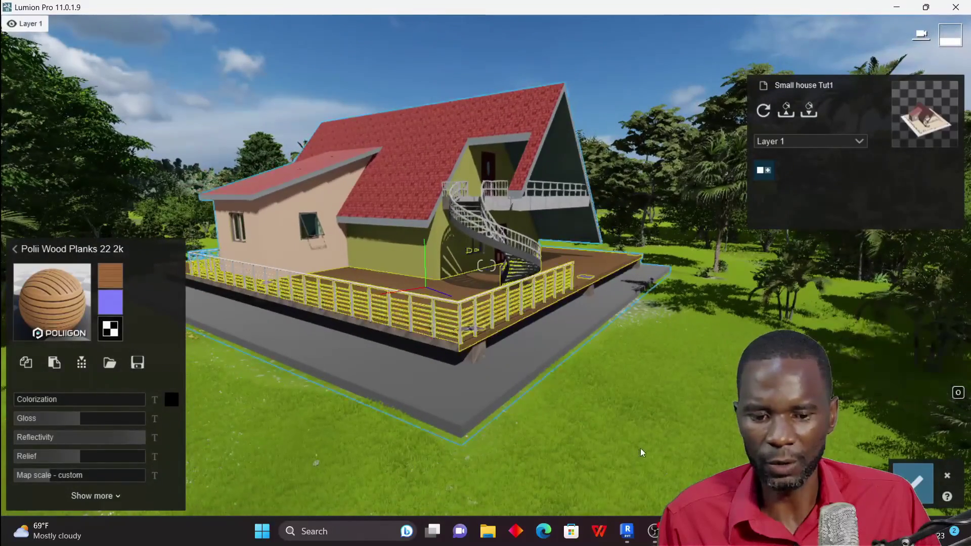
Switch to Revit to view the house's original 3D model for comparison, and return to the Lumion scene.
{"action": "mouse_move", "coordinate": [625, 535]}
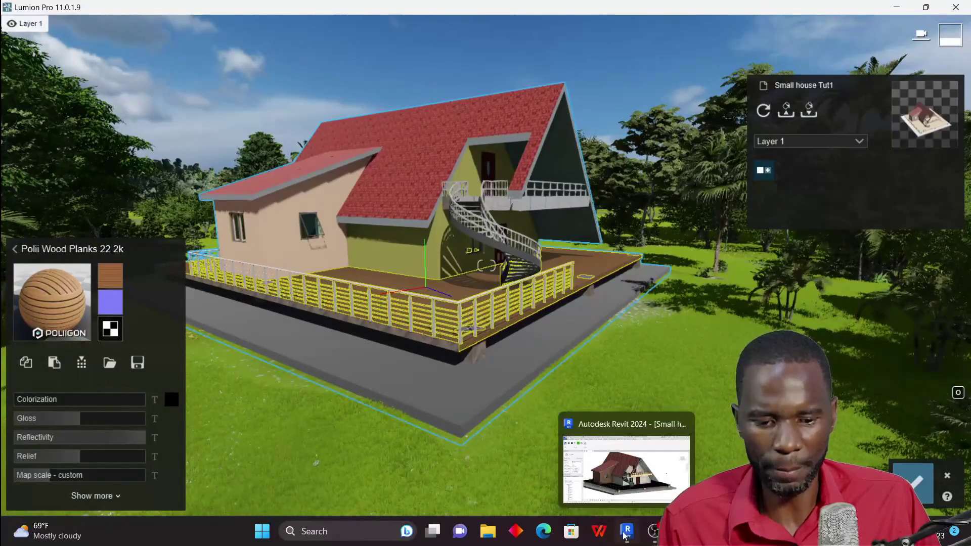
{"action": "left_click", "coordinate": [639, 476]}
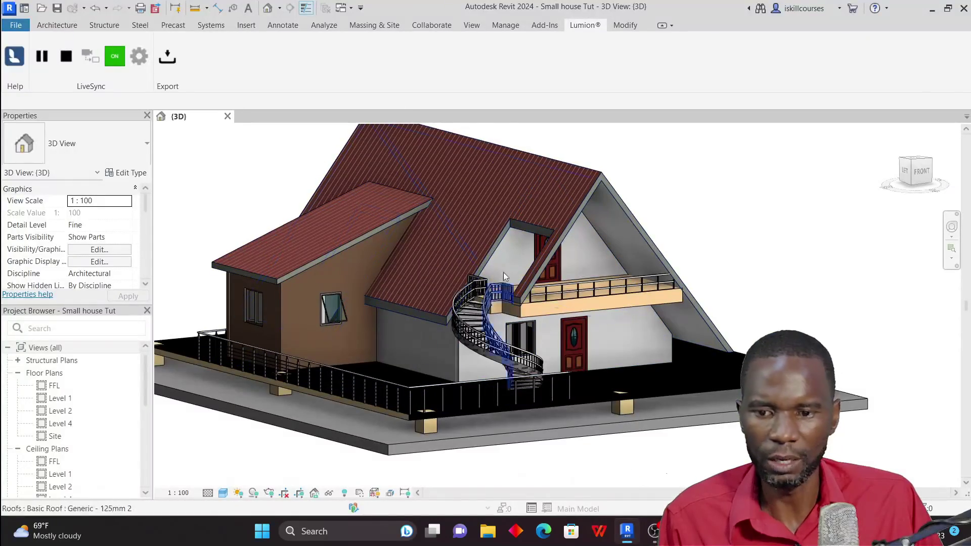
{"action": "mouse_move", "coordinate": [707, 531]}
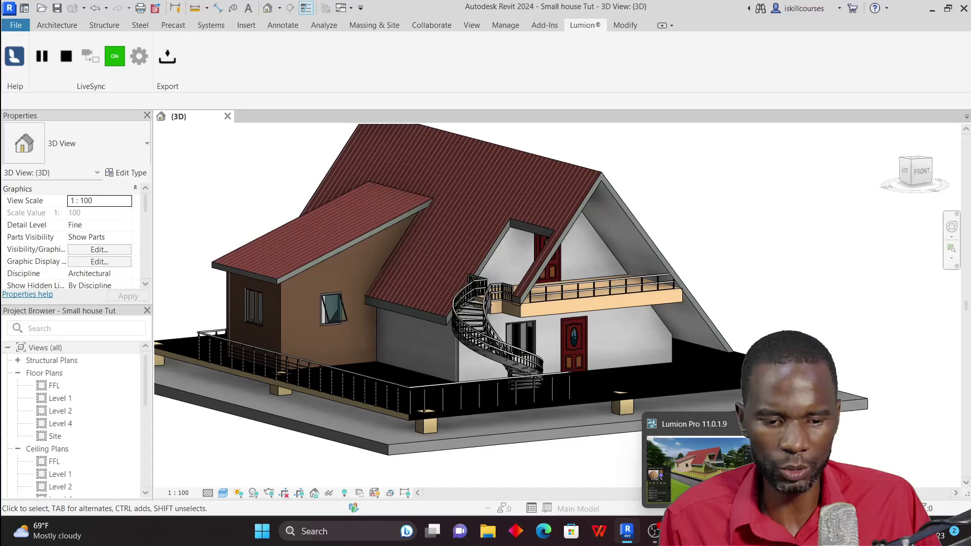
{"action": "left_click", "coordinate": [695, 470]}
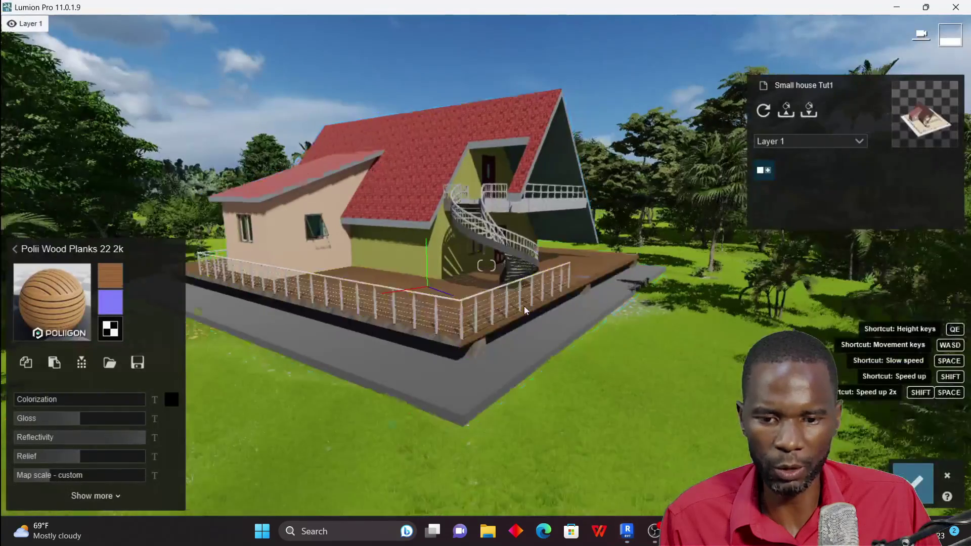